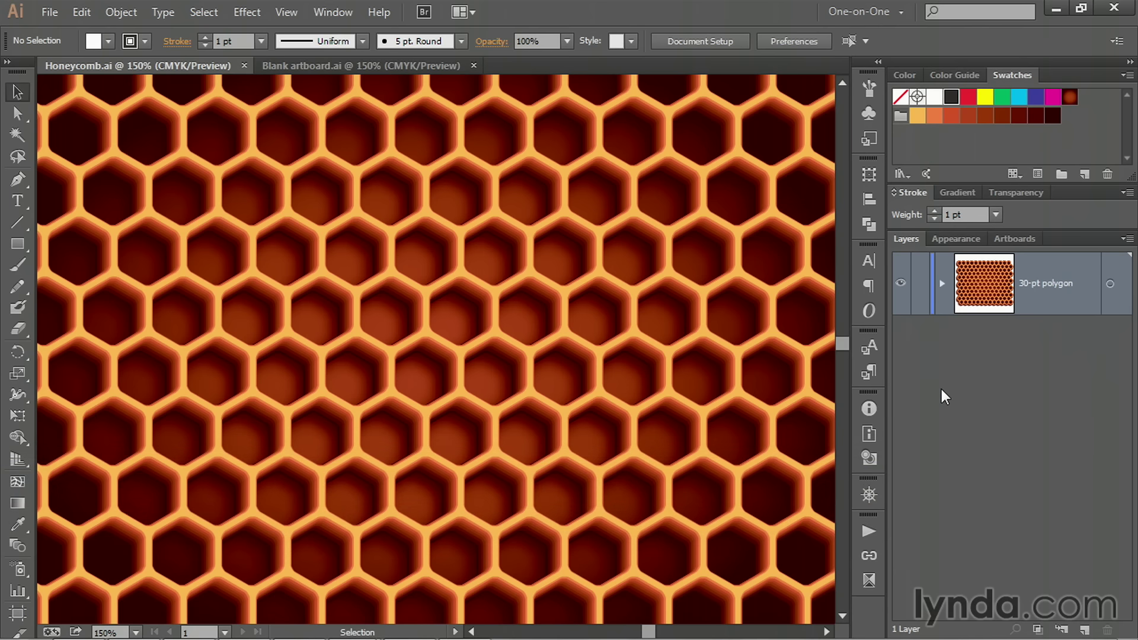
- Switch from Honeycomb.ai to the Blank artboard.ai document
key("ctrl+Tab")
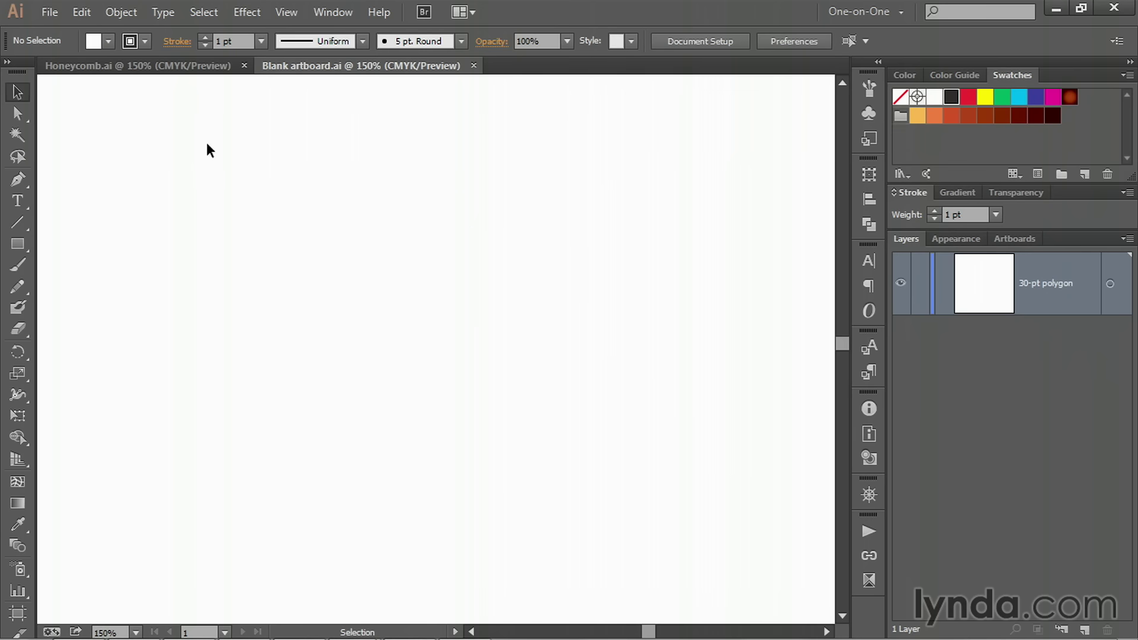
left_click(49, 13)
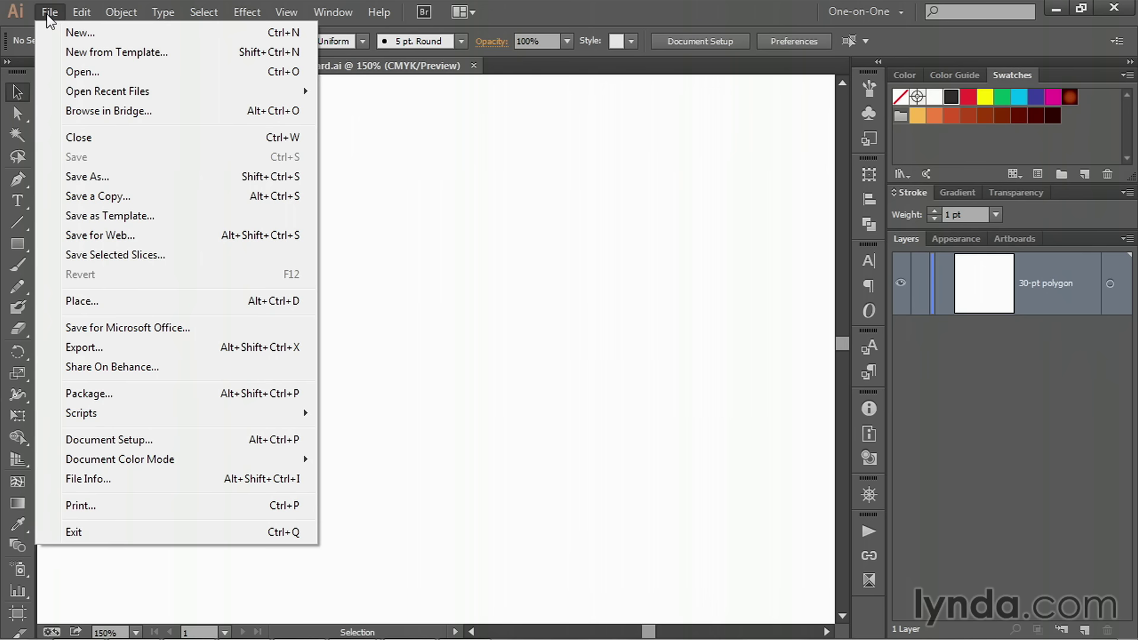
left_click(148, 33)
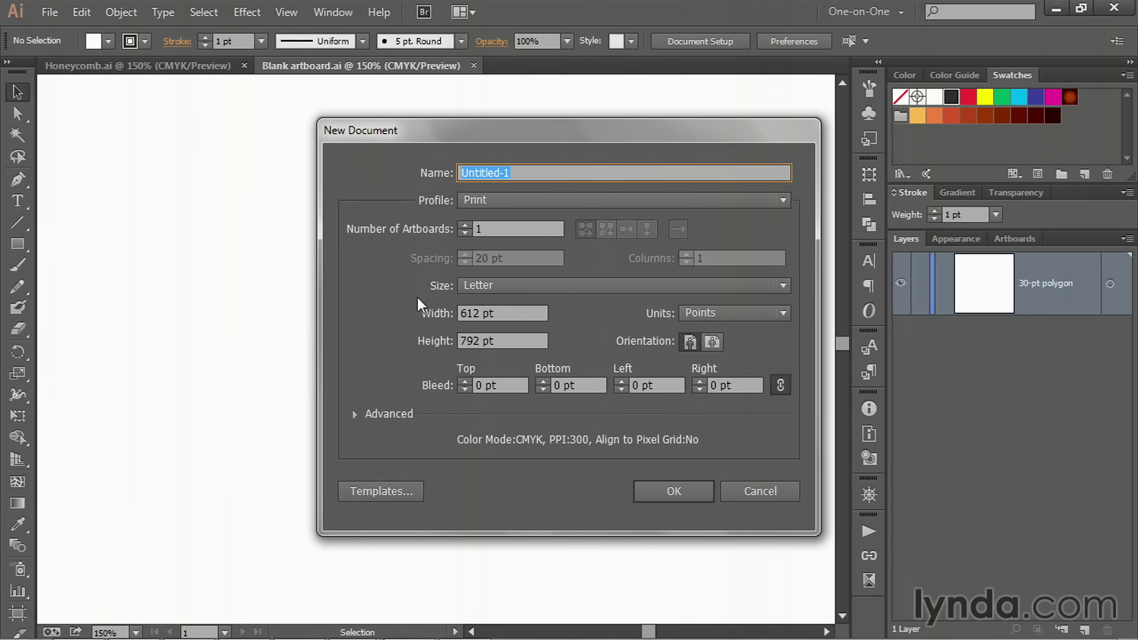
left_click(502, 204)
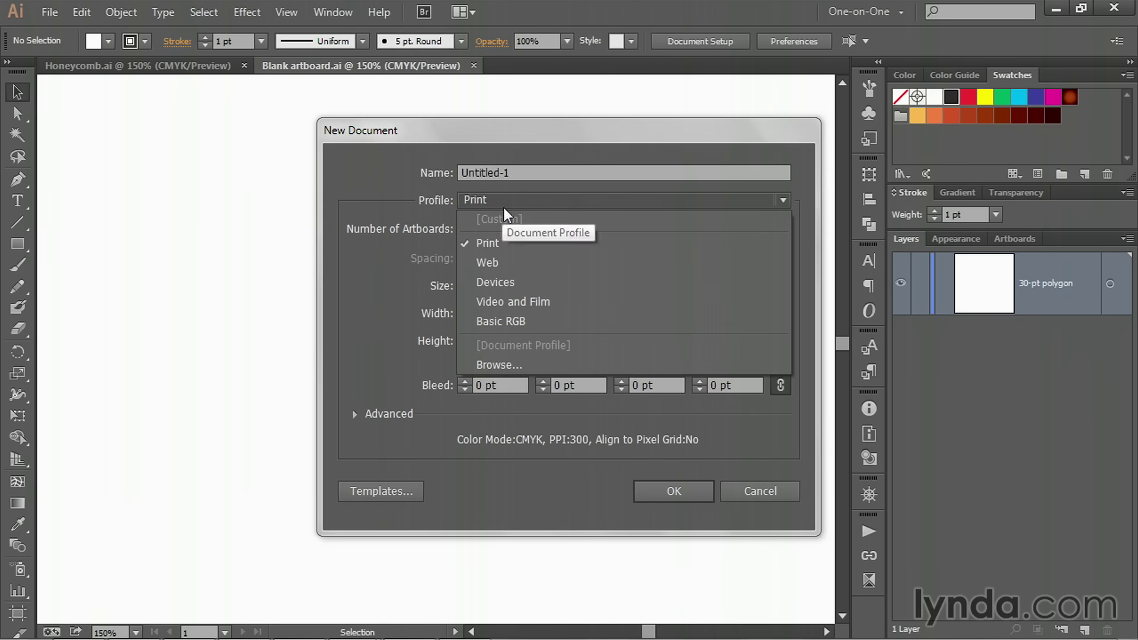
left_click(506, 244)
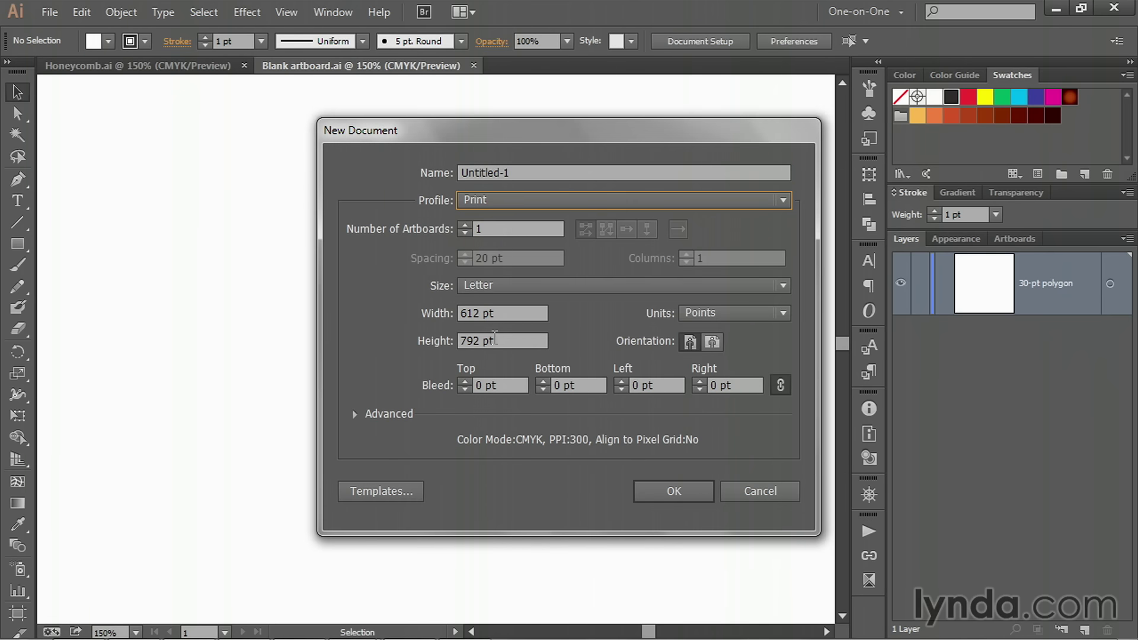
left_click(421, 343)
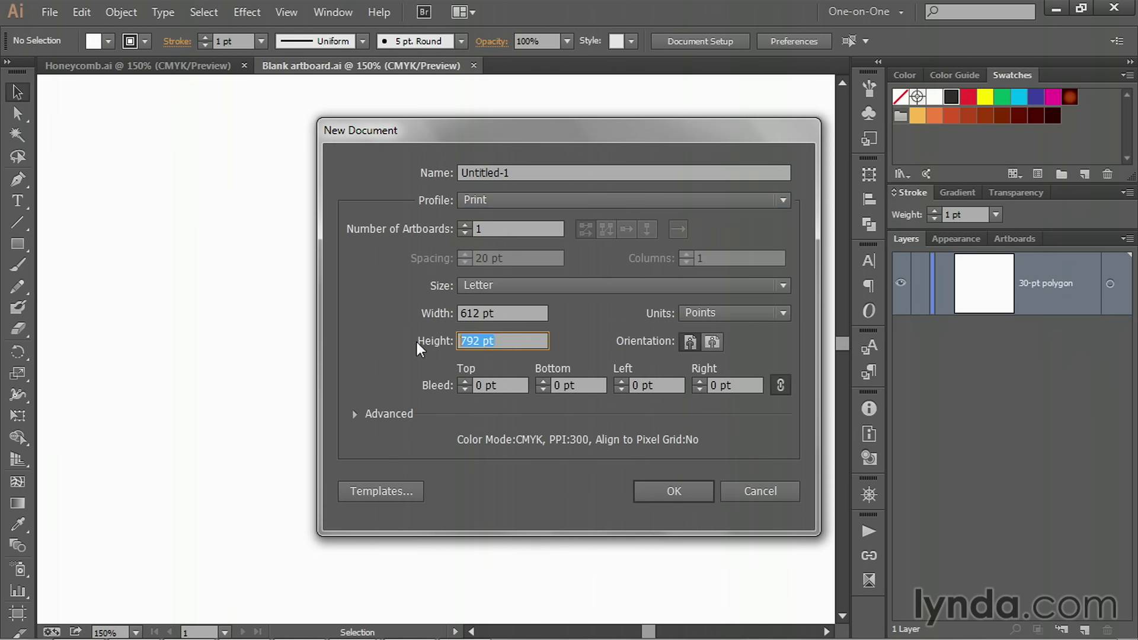
type("6")
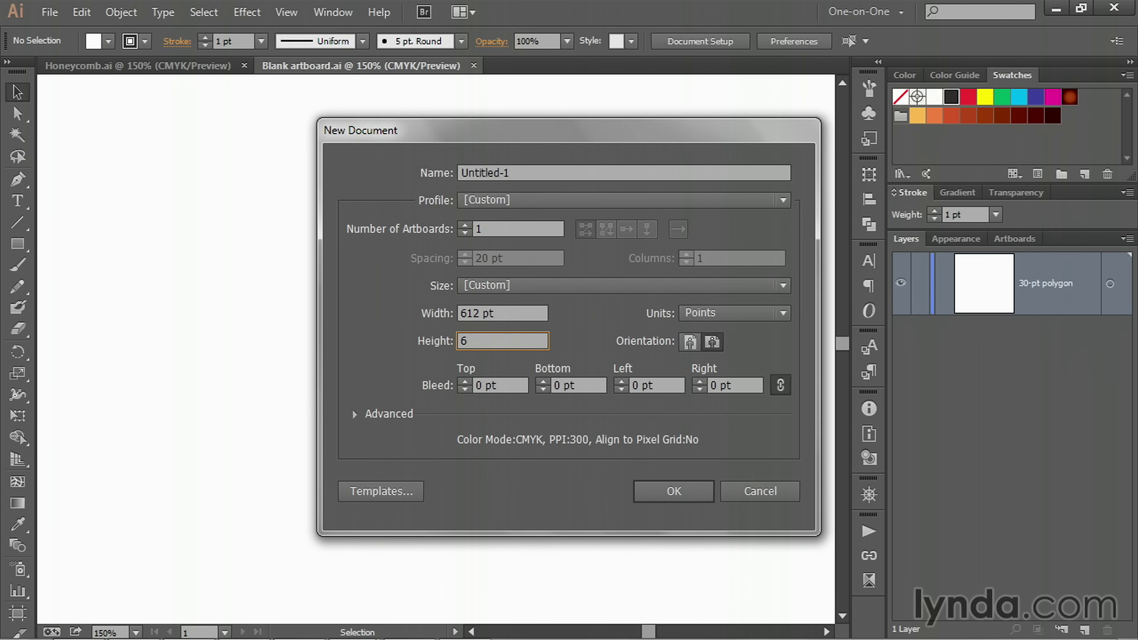
type("in")
key("Tab")
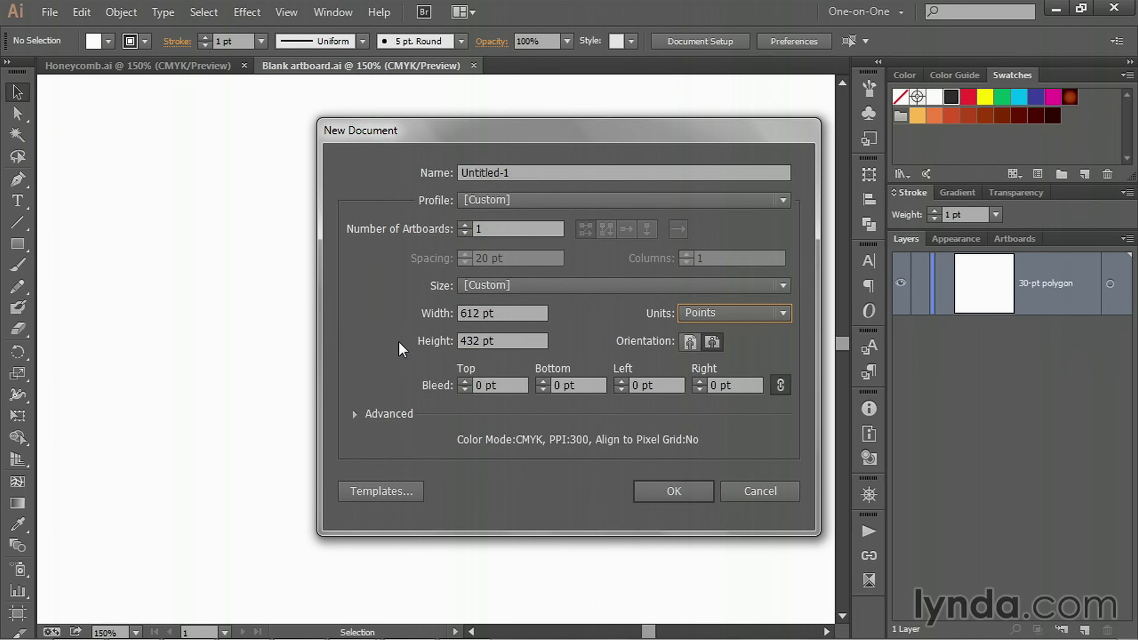
left_click(496, 386)
left_click_drag(495, 387, 461, 386)
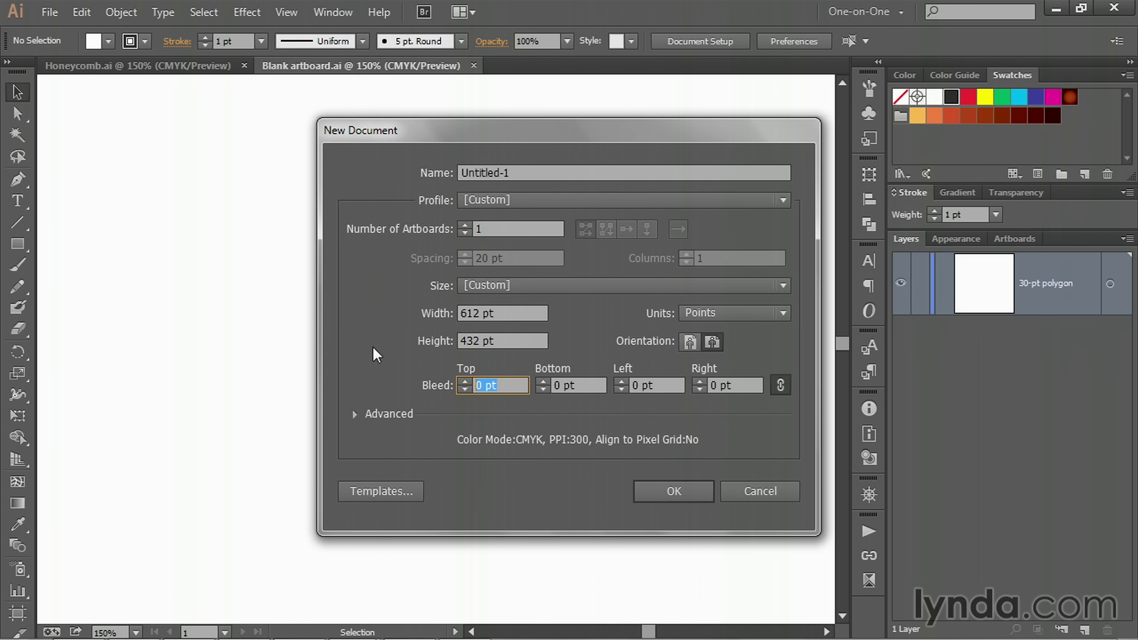
type("18")
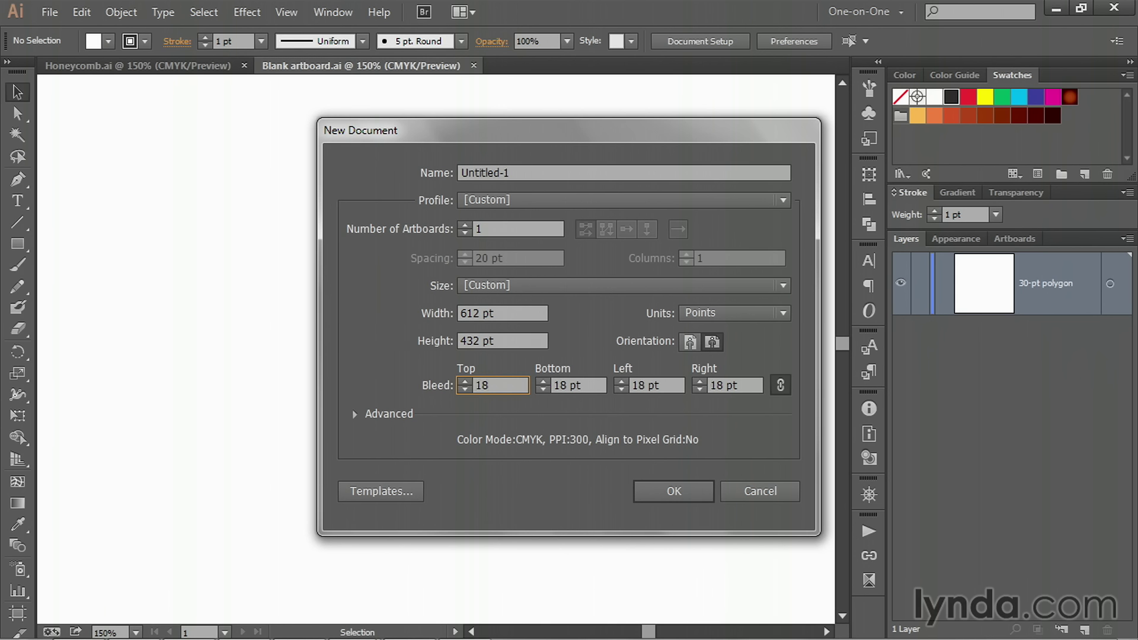
key("Tab")
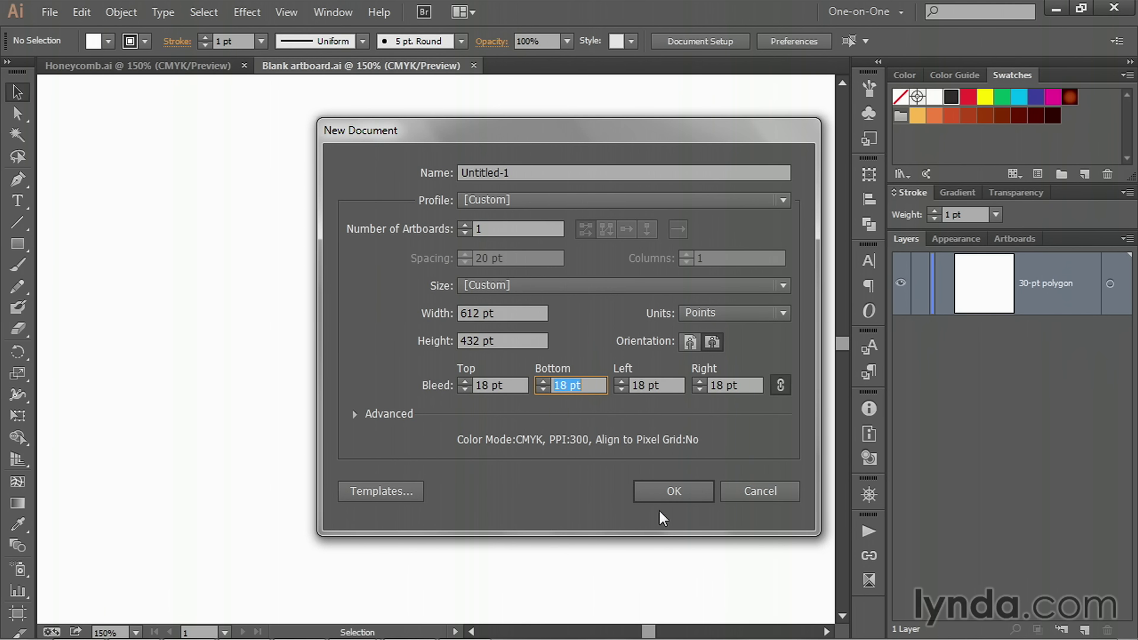
left_click(742, 504)
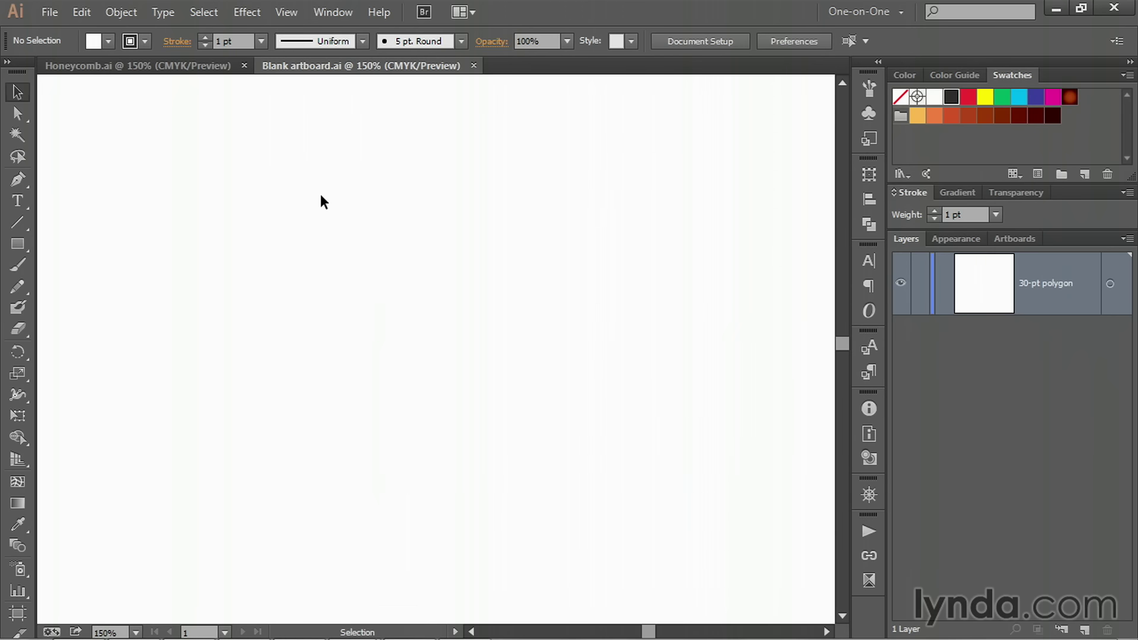
- Draw a polygon with 6 sides and a 30 pt radius on the canvas
left_click(17, 246)
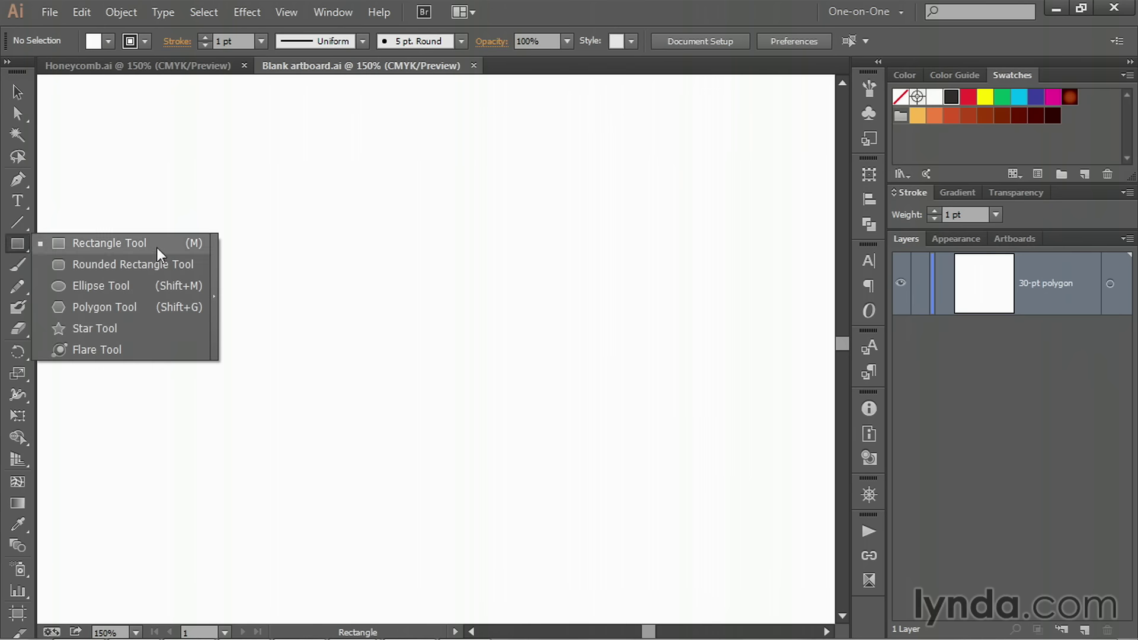
left_click(143, 308)
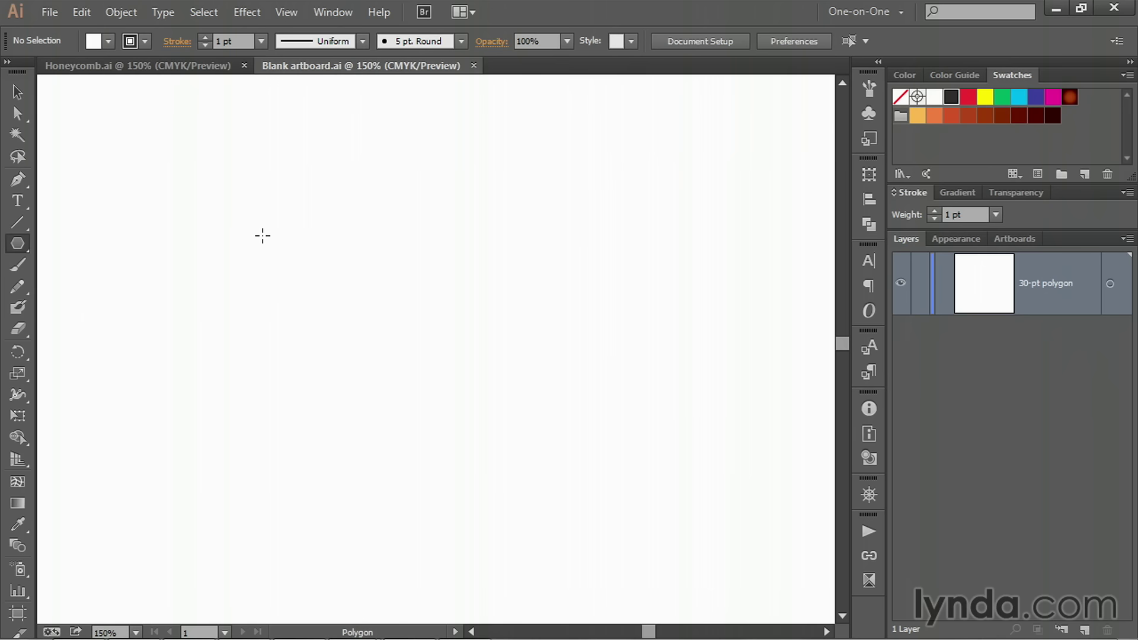
left_click(261, 235)
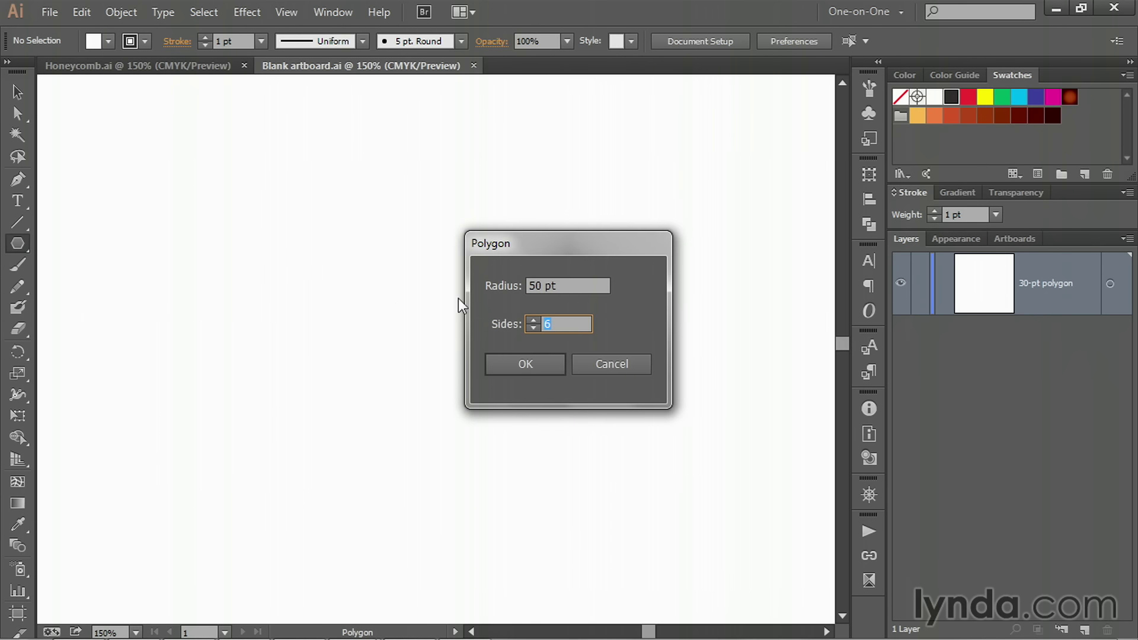
type("6")
left_click_drag(537, 286, 528, 286)
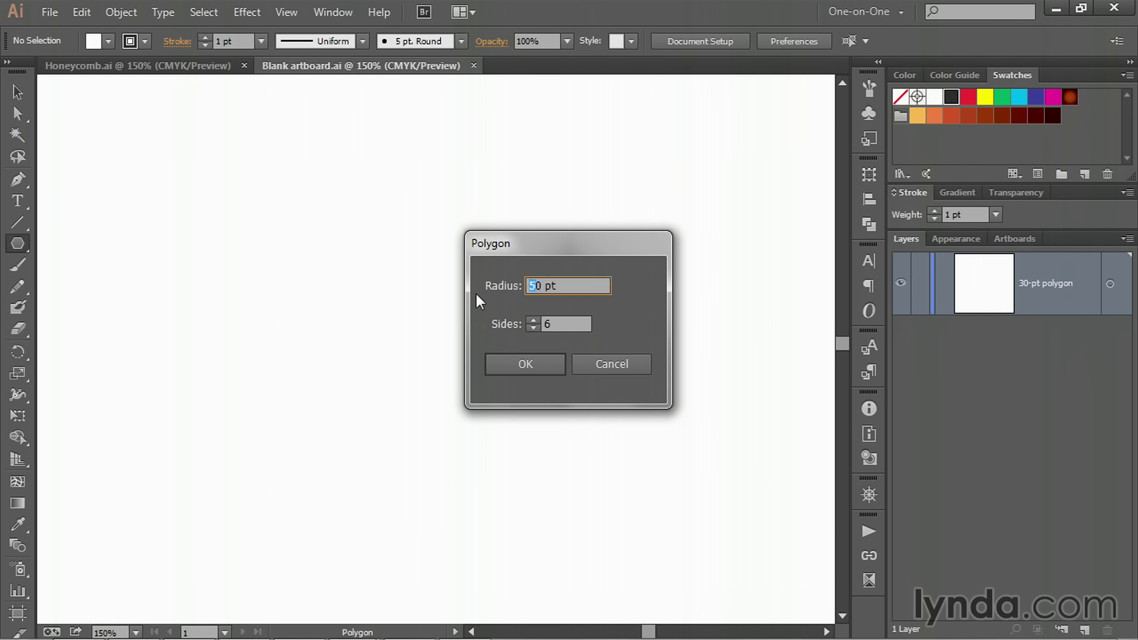
type("3")
left_click(518, 364)
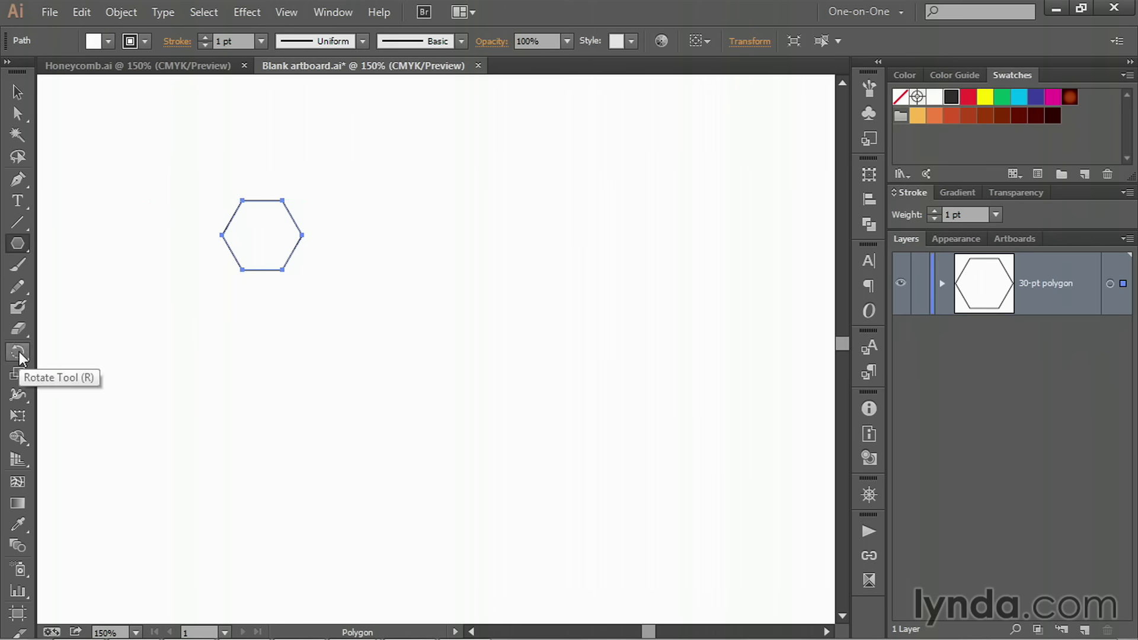
- Rotate the hexagon 30° so a corner points straight up
double_click(17, 354)
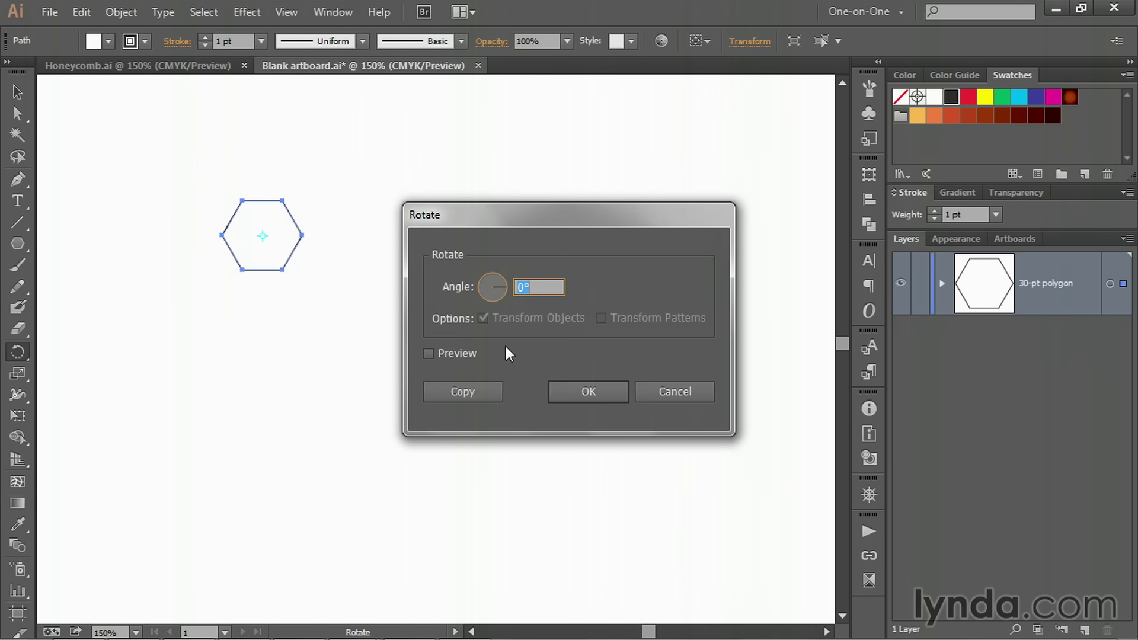
type("30")
left_click(428, 356)
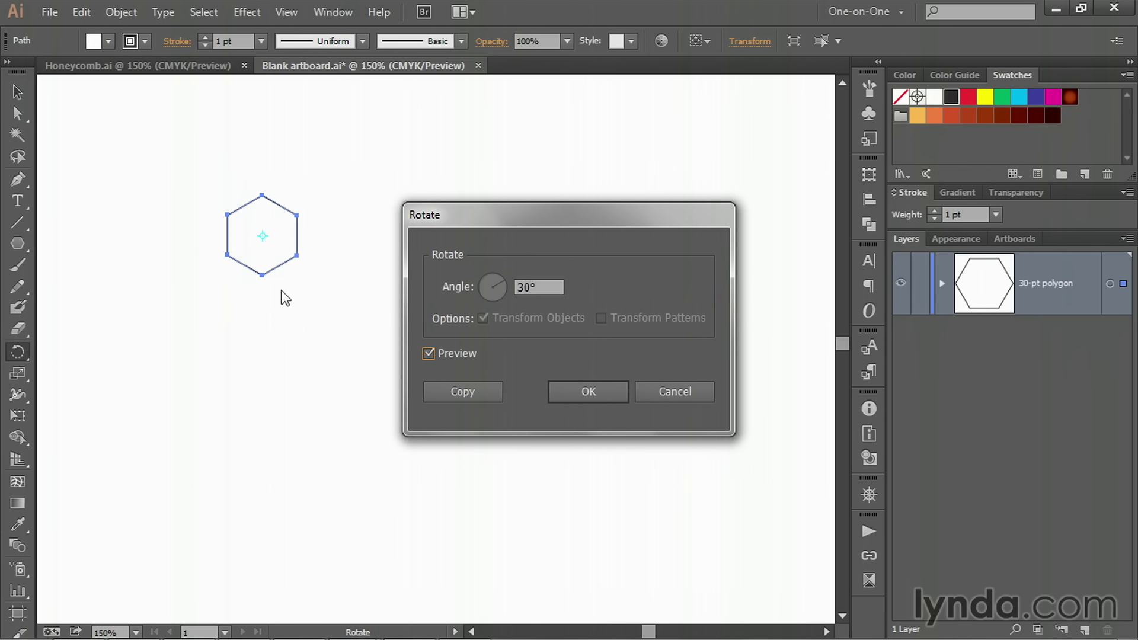
left_click(602, 396)
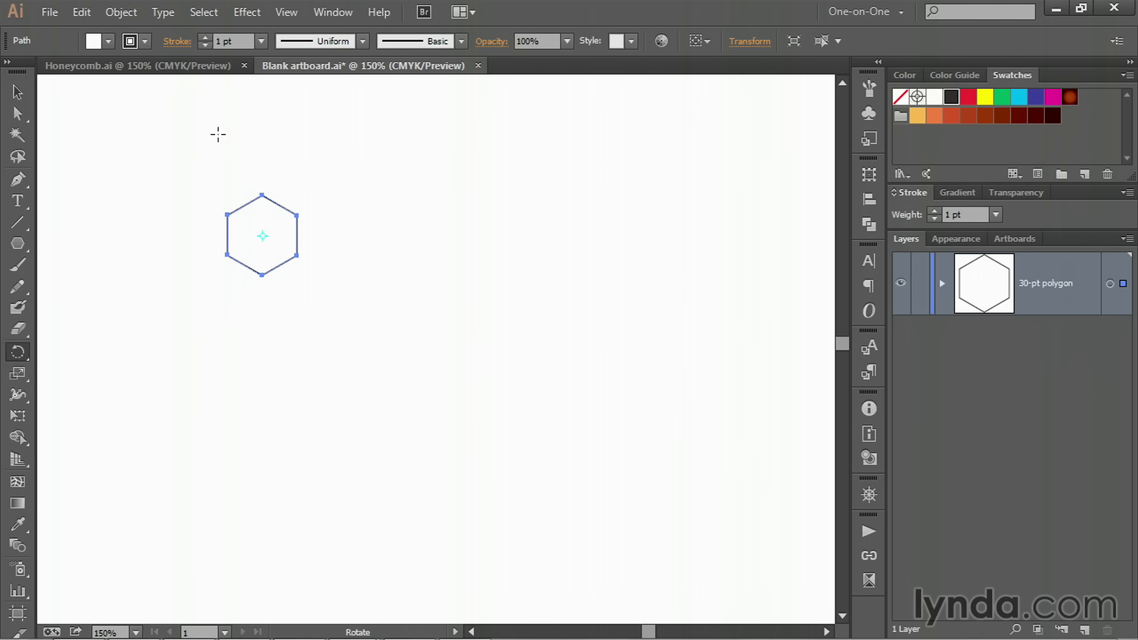
key("v")
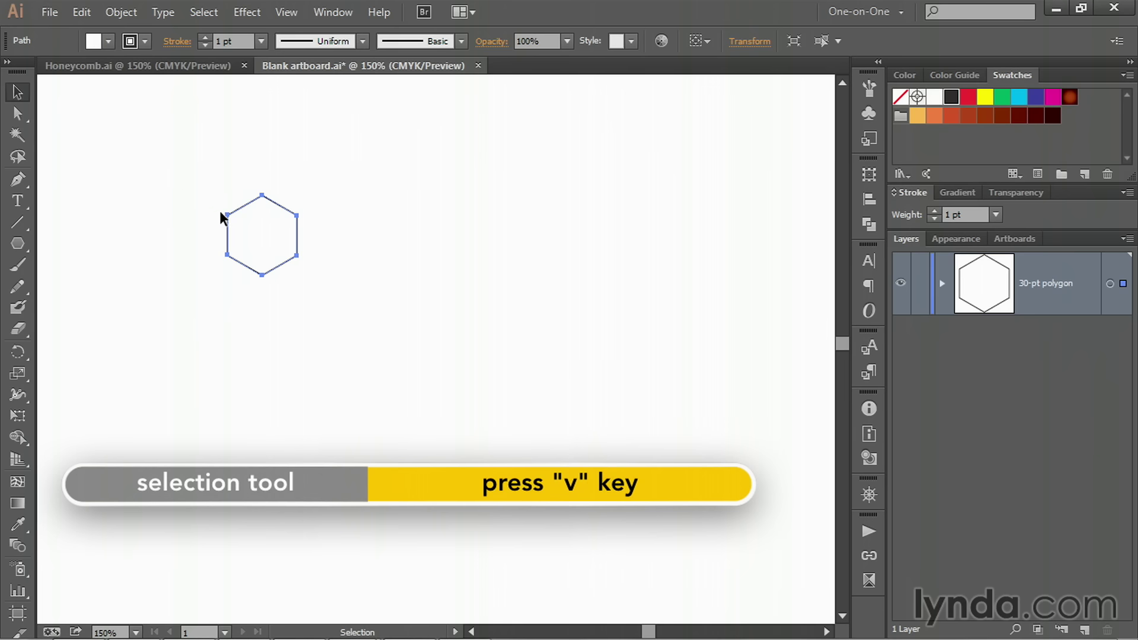
- Move the hexagon up and to the left on the artboard
left_click_drag(227, 215, 150, 142)
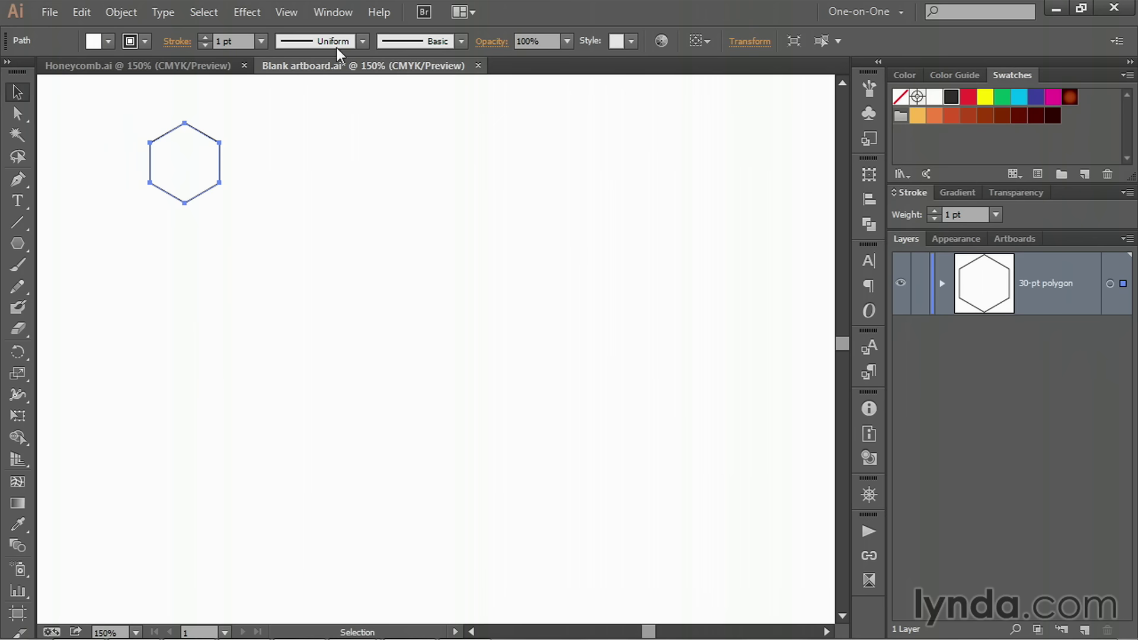
left_click(290, 14)
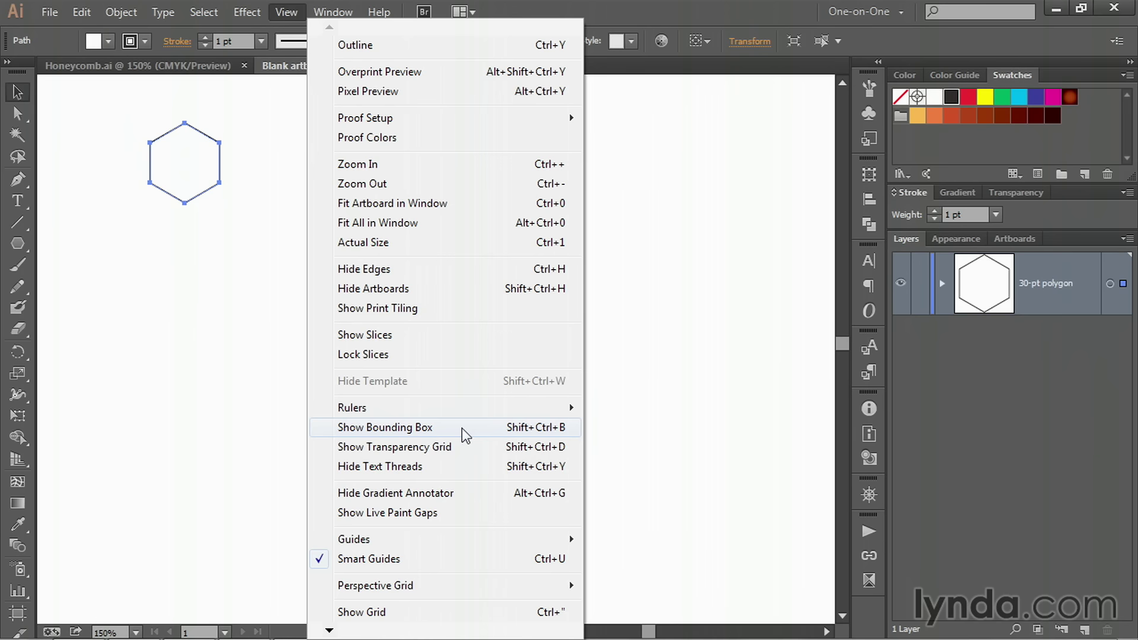
key("Escape")
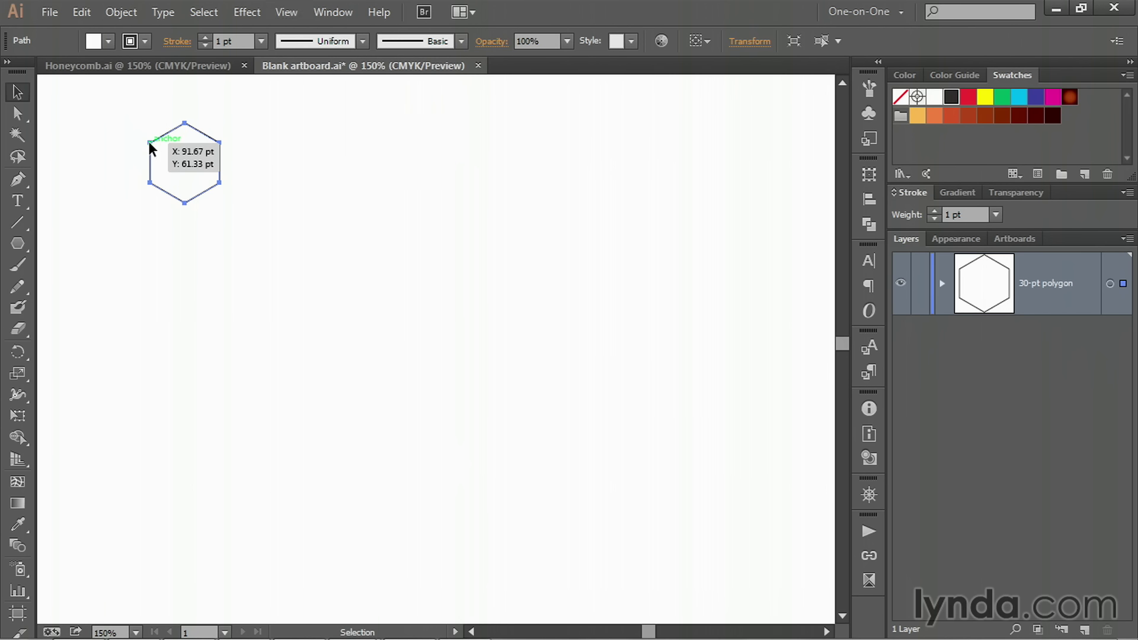
- Place a copy of the hexagon 51.9615 pt to the right so they share an edge
left_click_drag(149, 146, 222, 149)
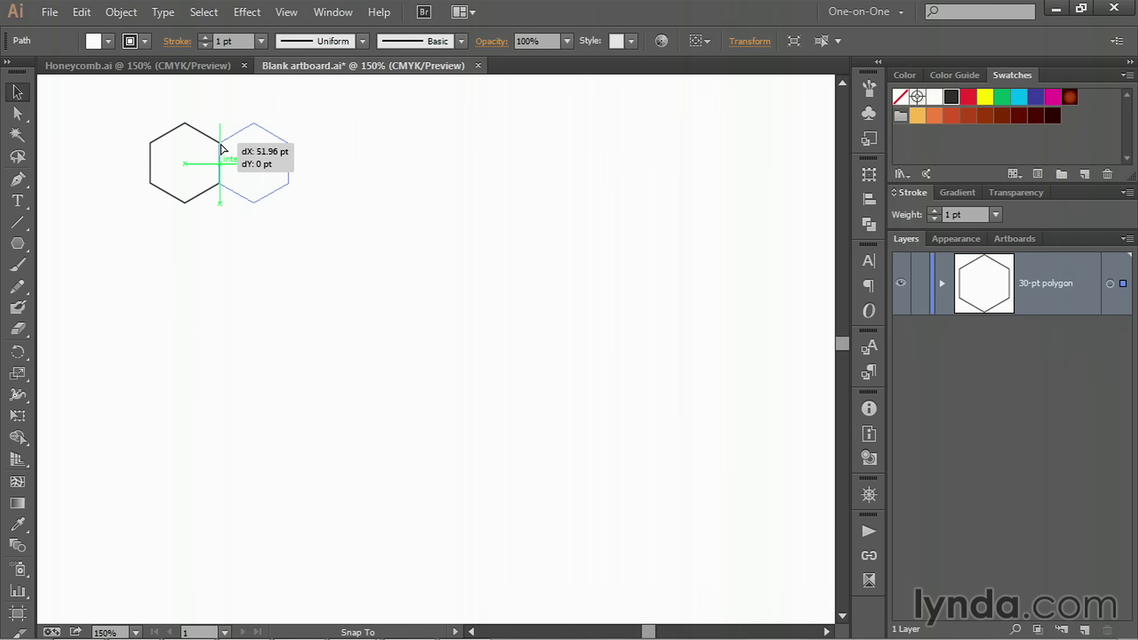
key("alt")
left_click_drag(222, 149, 223, 149)
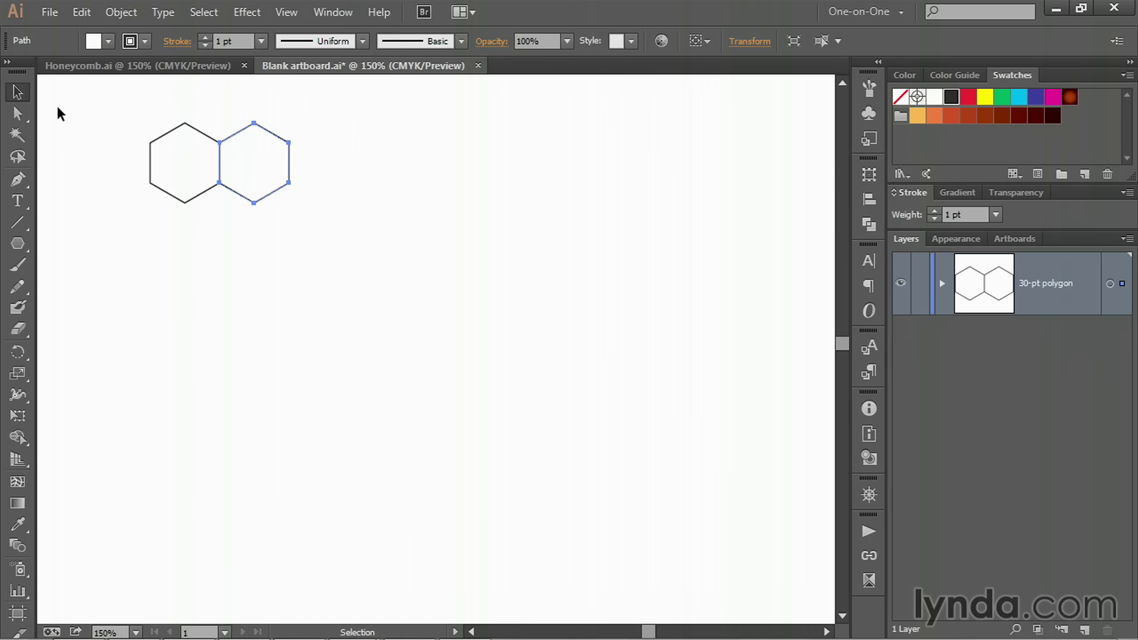
double_click(18, 96)
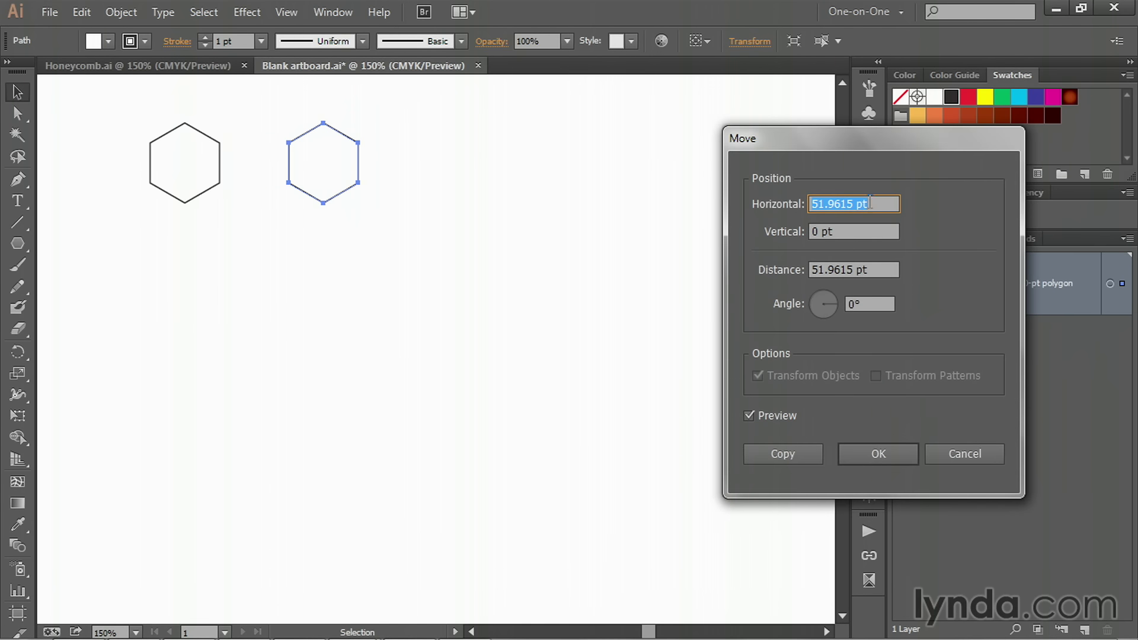
key("Right")
left_click_drag(866, 204, 798, 199)
key("ctrl+c")
key("Return")
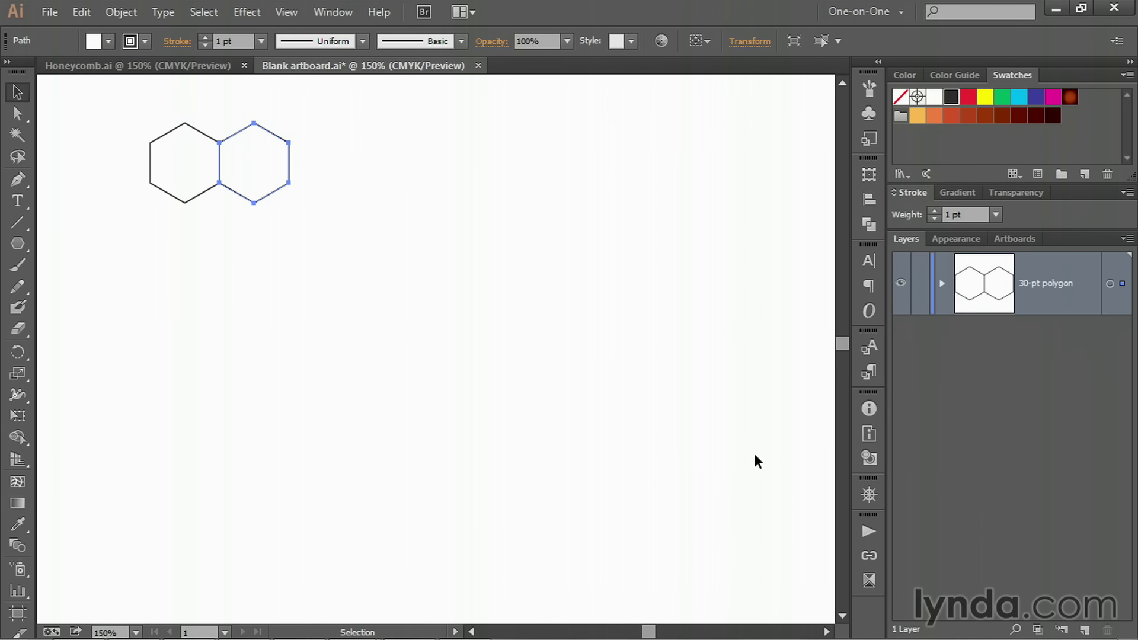
key("Delete")
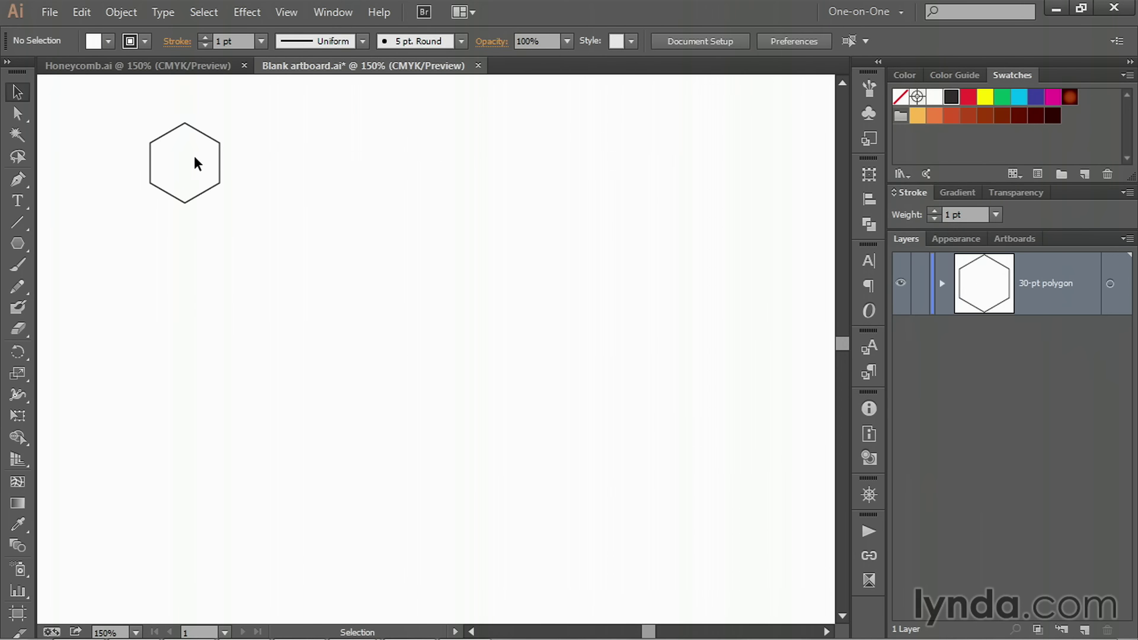
left_click_drag(153, 139, 186, 205)
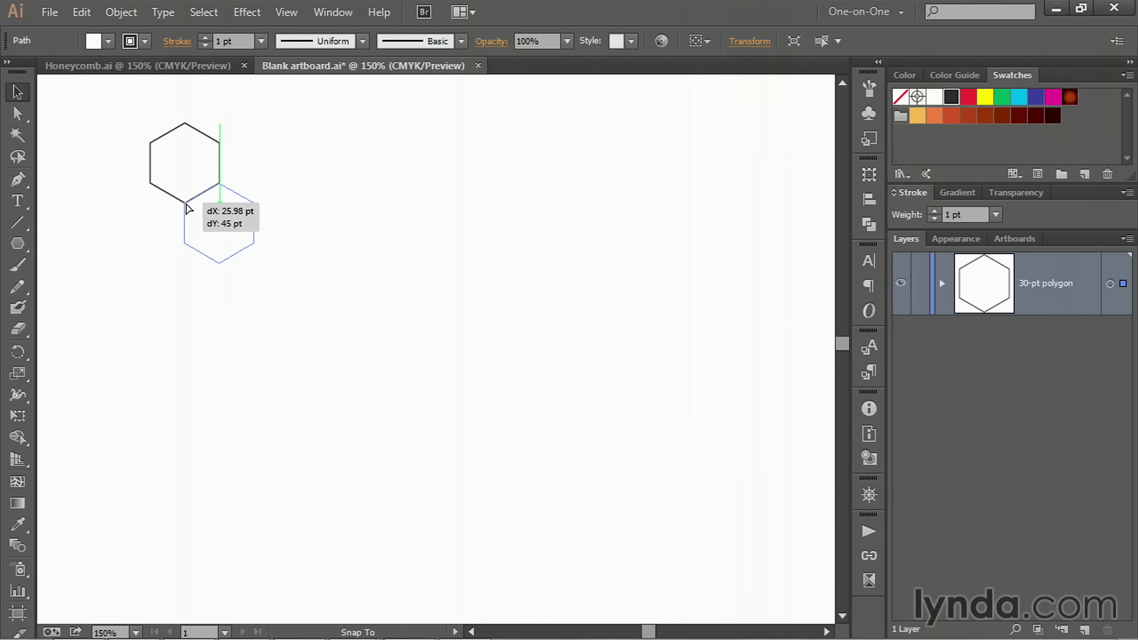
key("alt")
left_click_drag(187, 207, 187, 207)
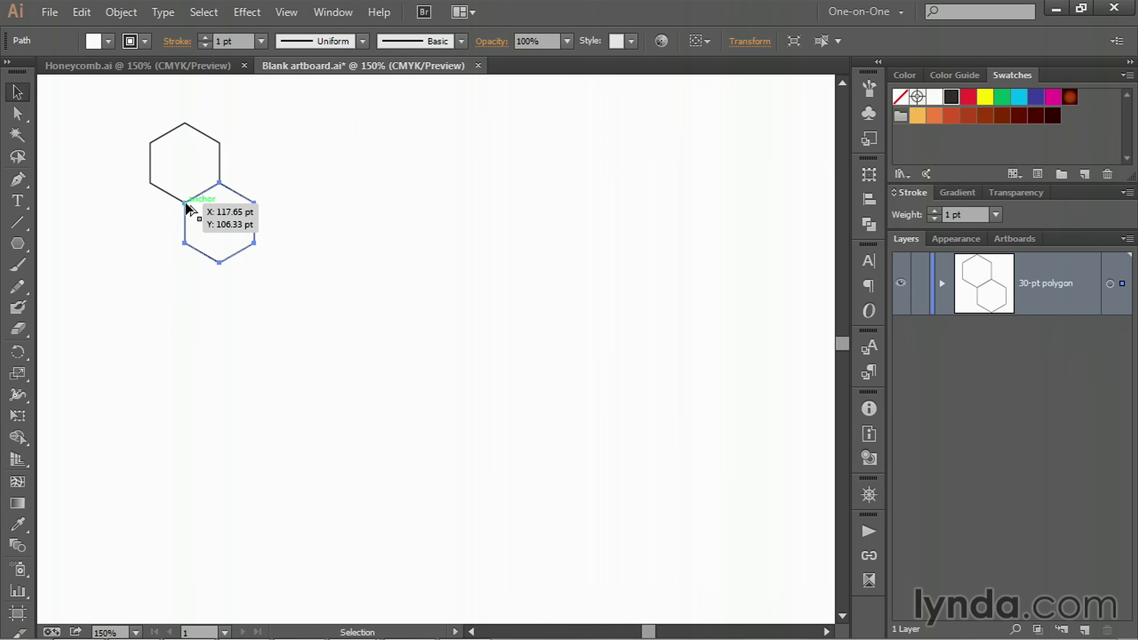
double_click(26, 94)
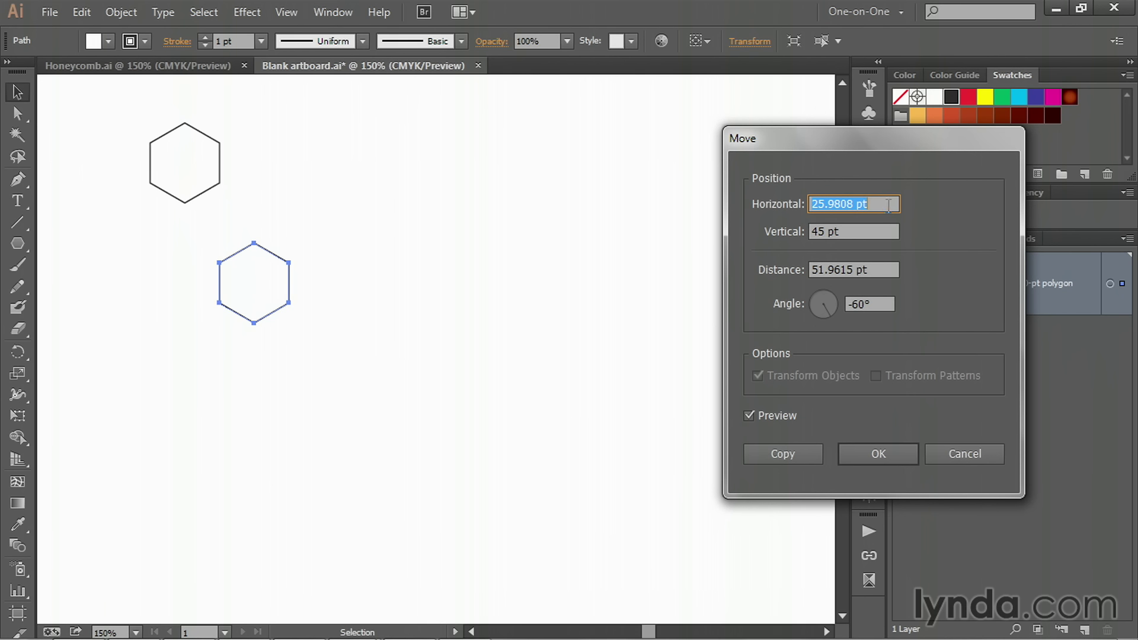
left_click(889, 206)
type("*2")
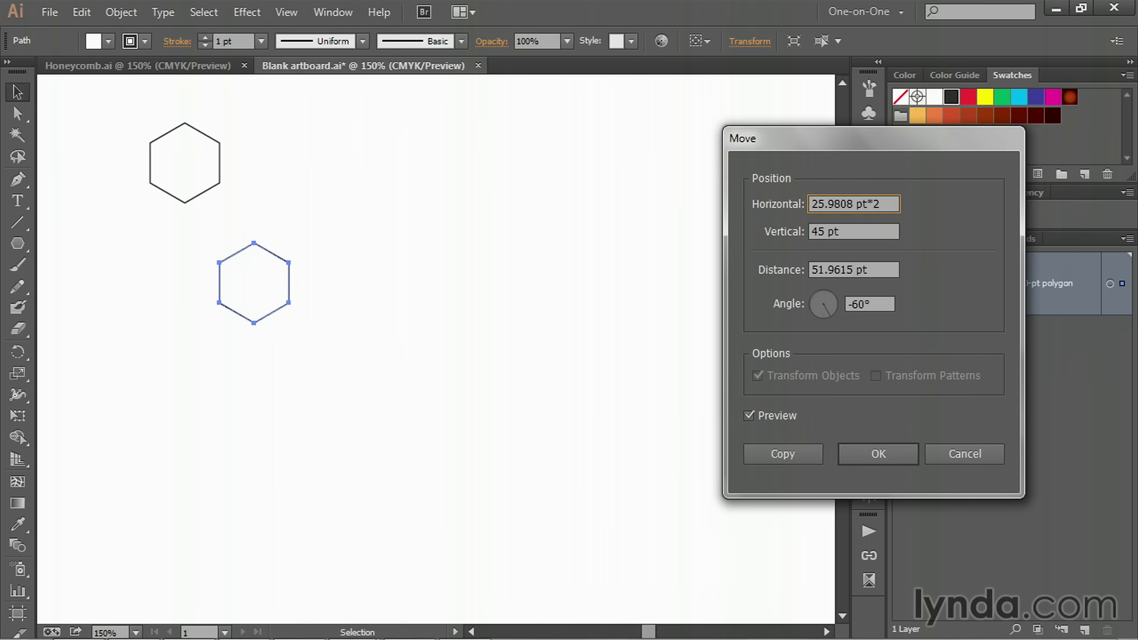
key("Tab")
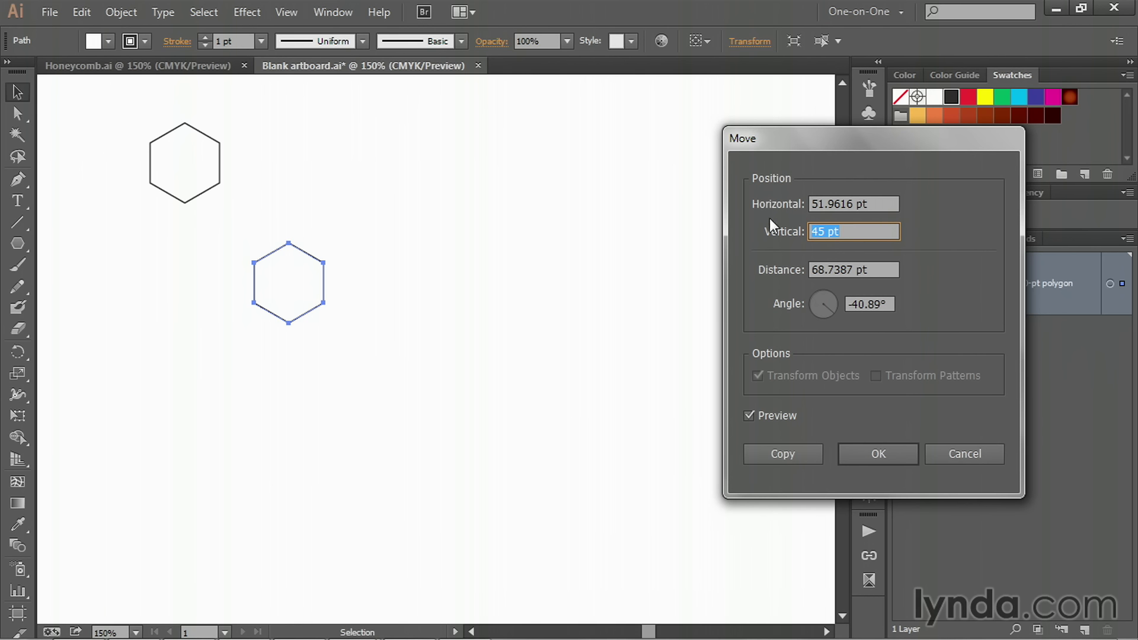
key("Right")
left_click(933, 453)
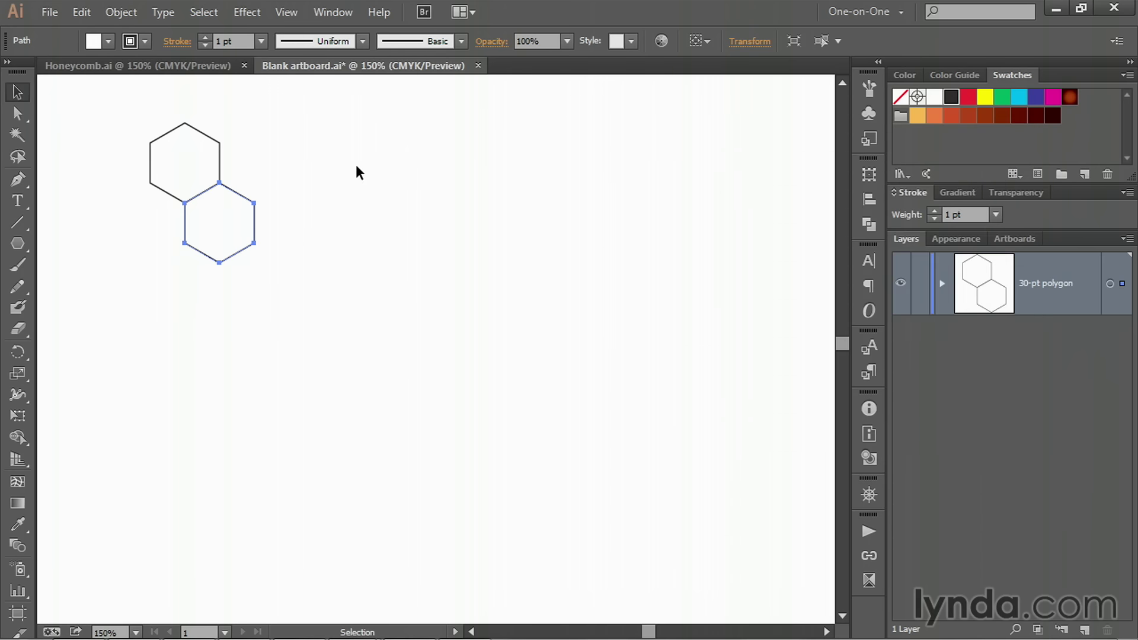
key("Delete")
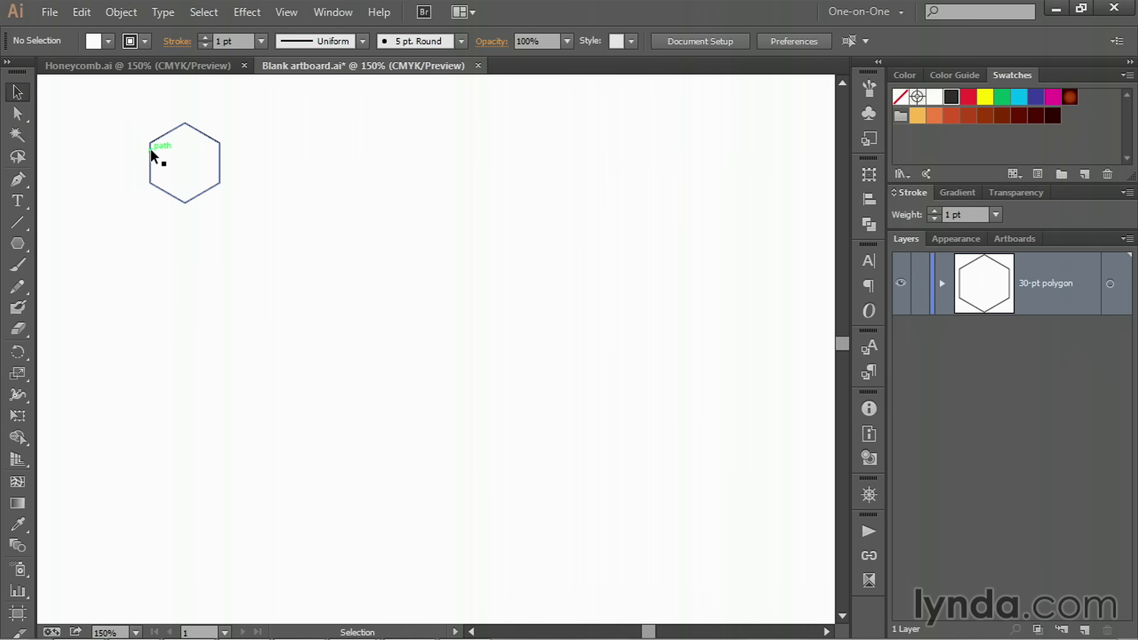
left_click_drag(150, 149, 67, 127)
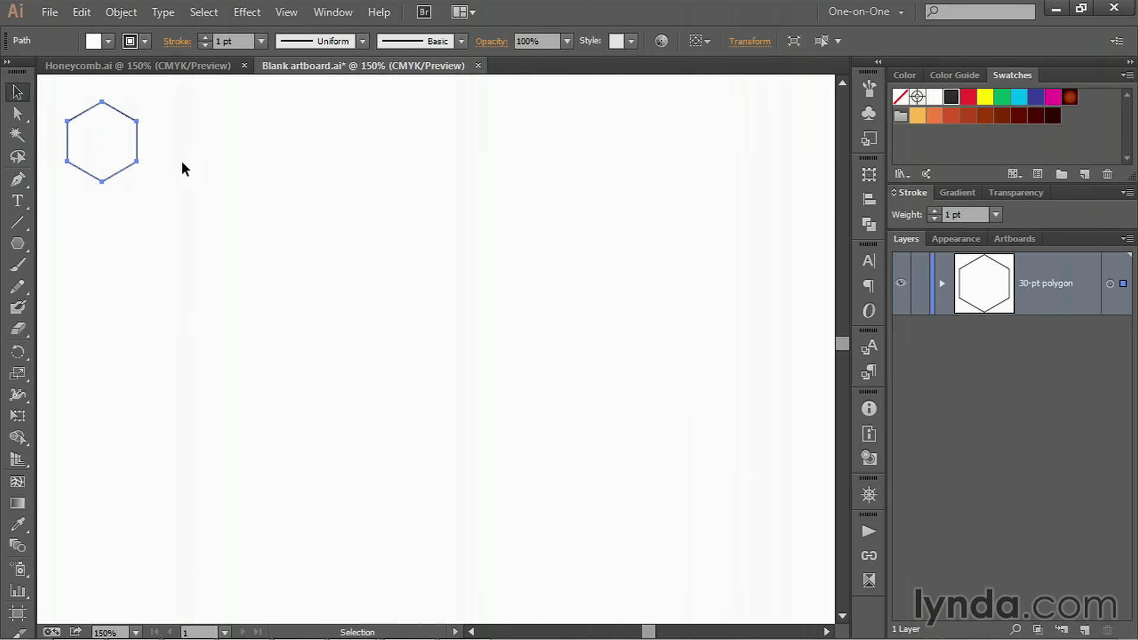
- Apply a Transform effect moving 51.9615 pt horizontally with 12 copies, then show the Appearance panel
left_click(247, 12)
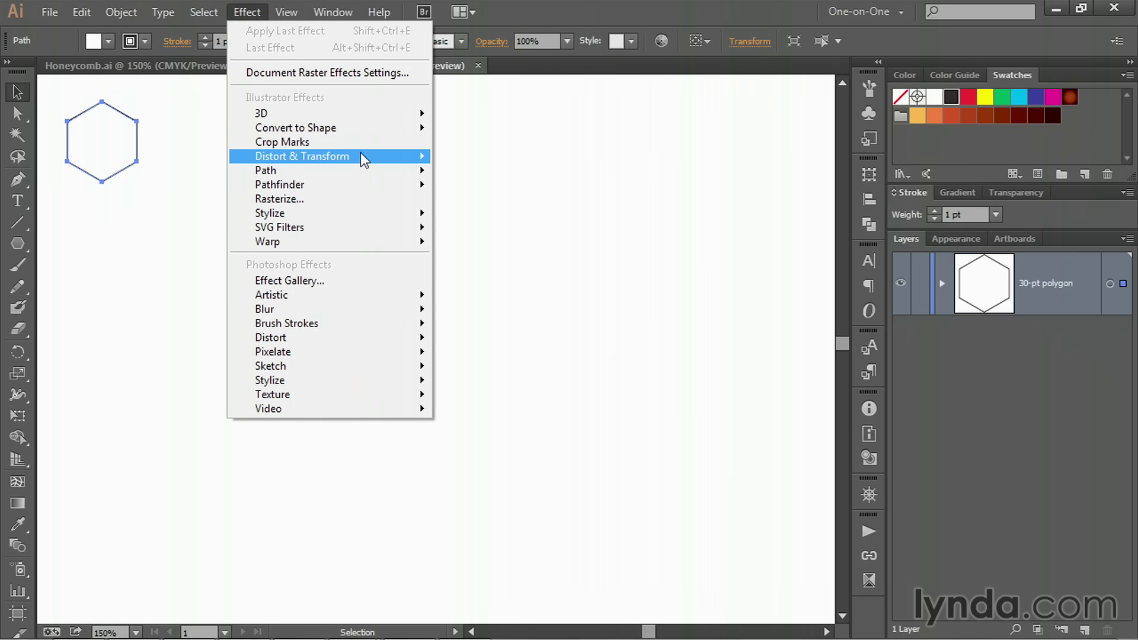
mouse_move(361, 157)
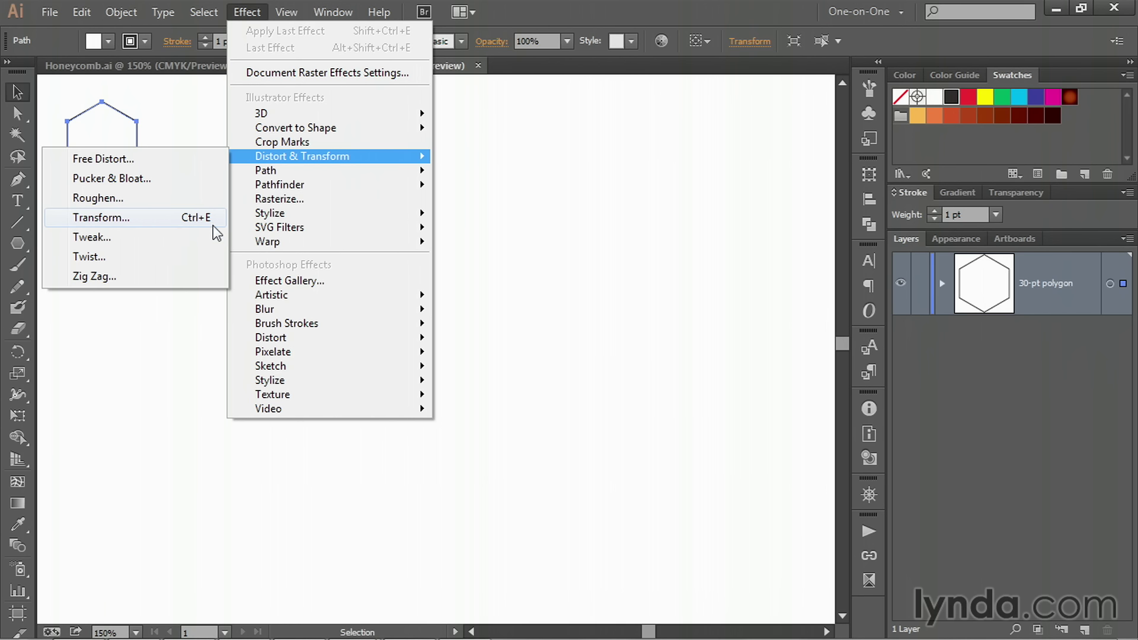
left_click(159, 218)
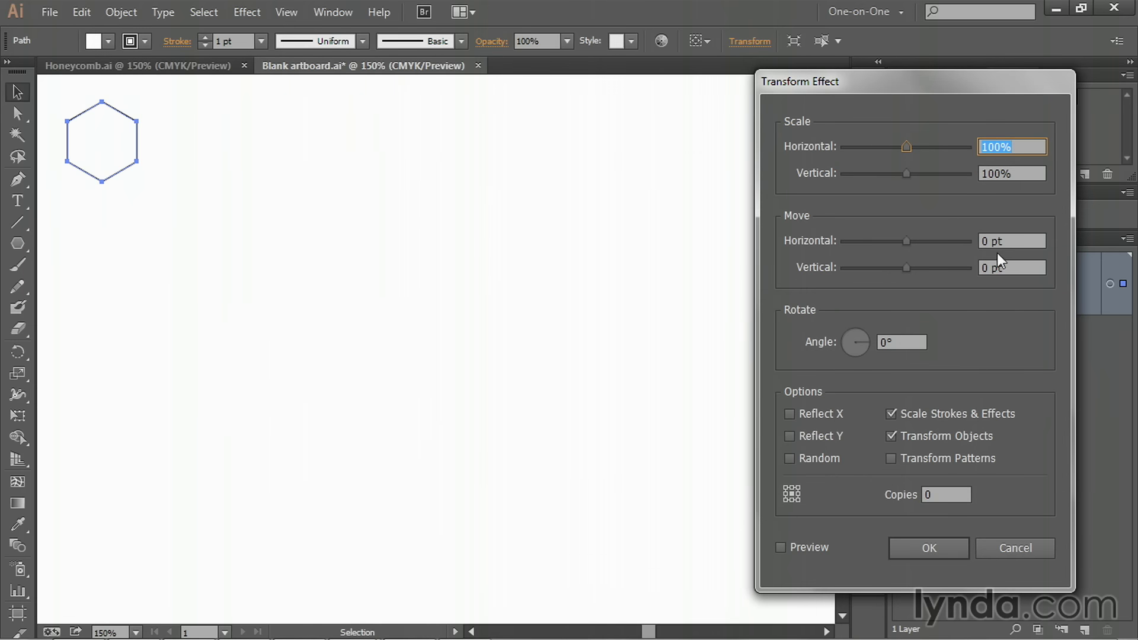
left_click(1009, 243)
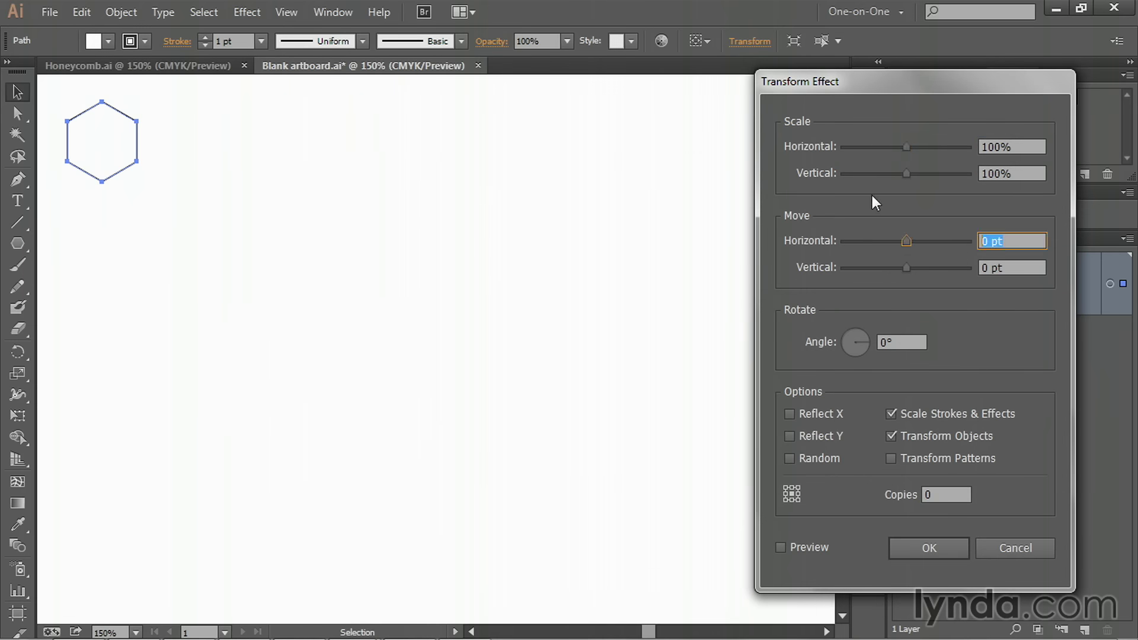
key("ctrl+v")
left_click(782, 547)
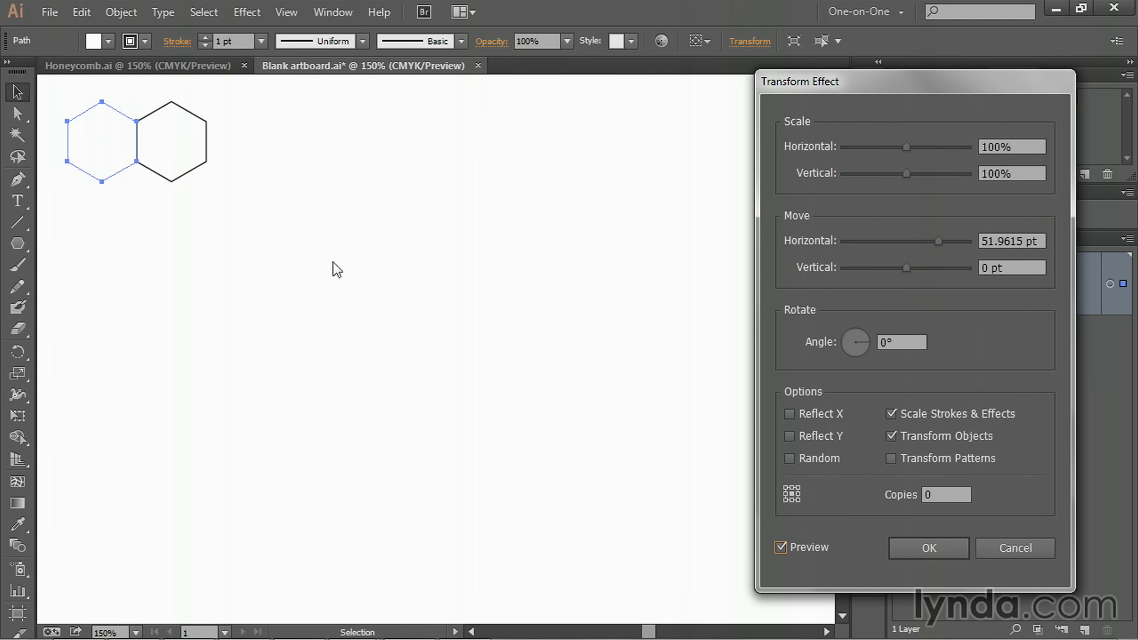
left_click(939, 496)
key("Up")
key("Up")
key("Up")
key("Up")
key("Up")
key("Up")
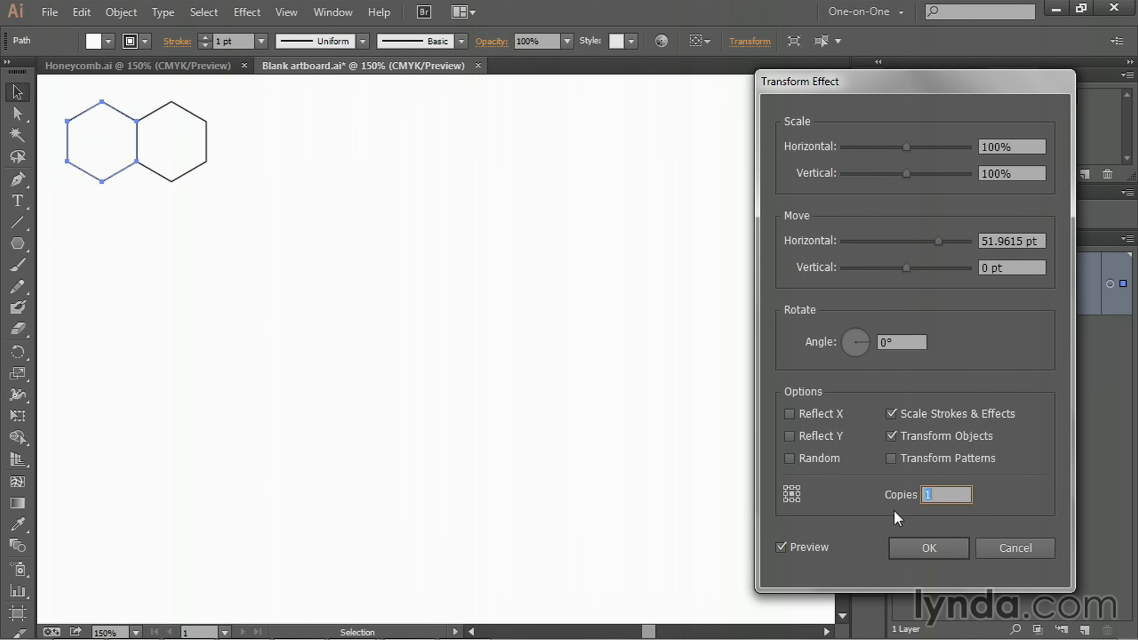
key("Up")
key("Up")
key("Up")
key("Up")
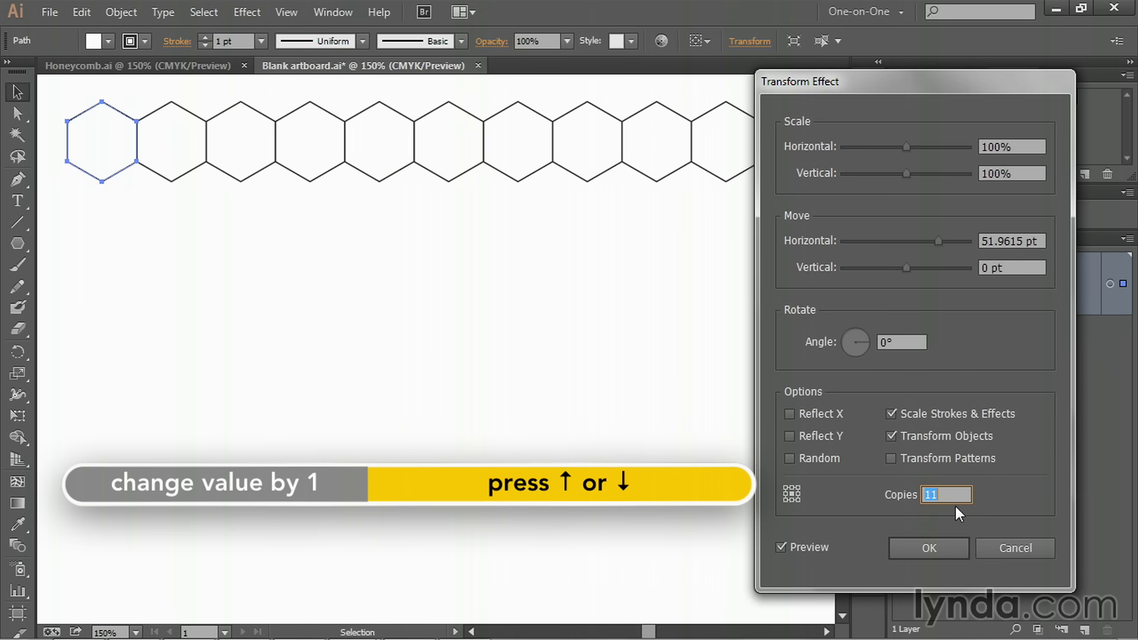
key("Up")
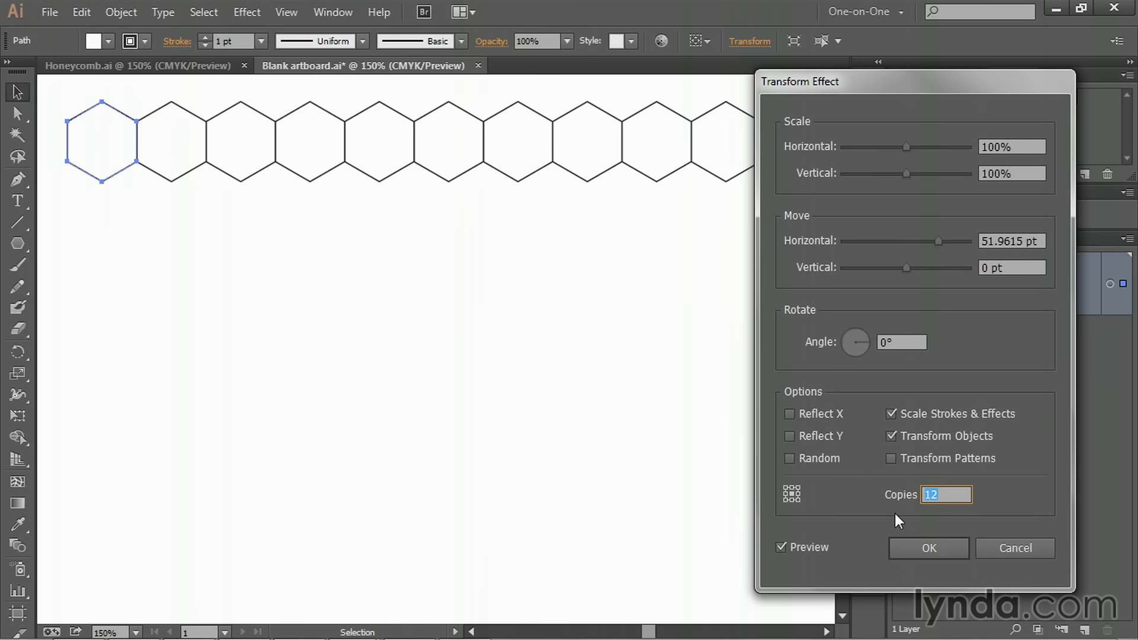
left_click(940, 500)
left_click(940, 546)
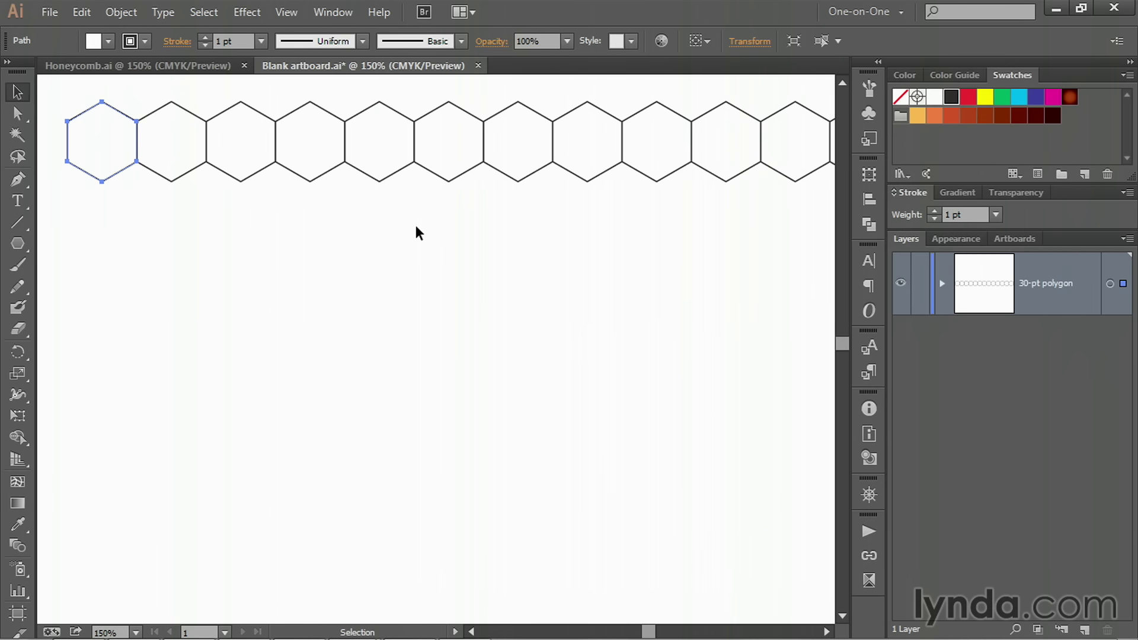
left_click(337, 13)
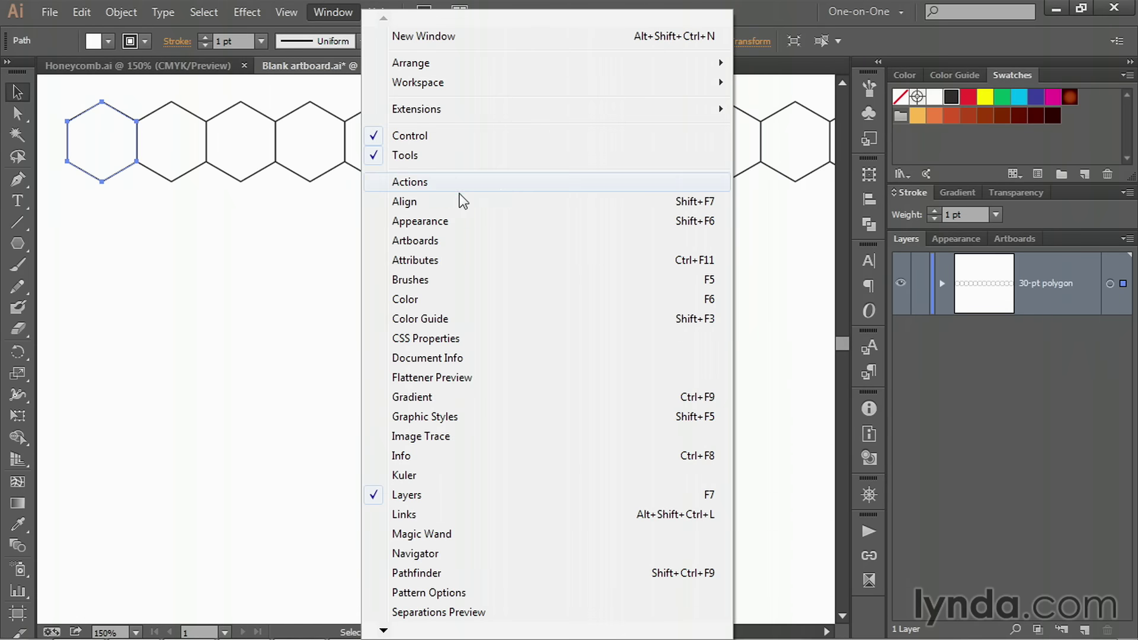
left_click(502, 229)
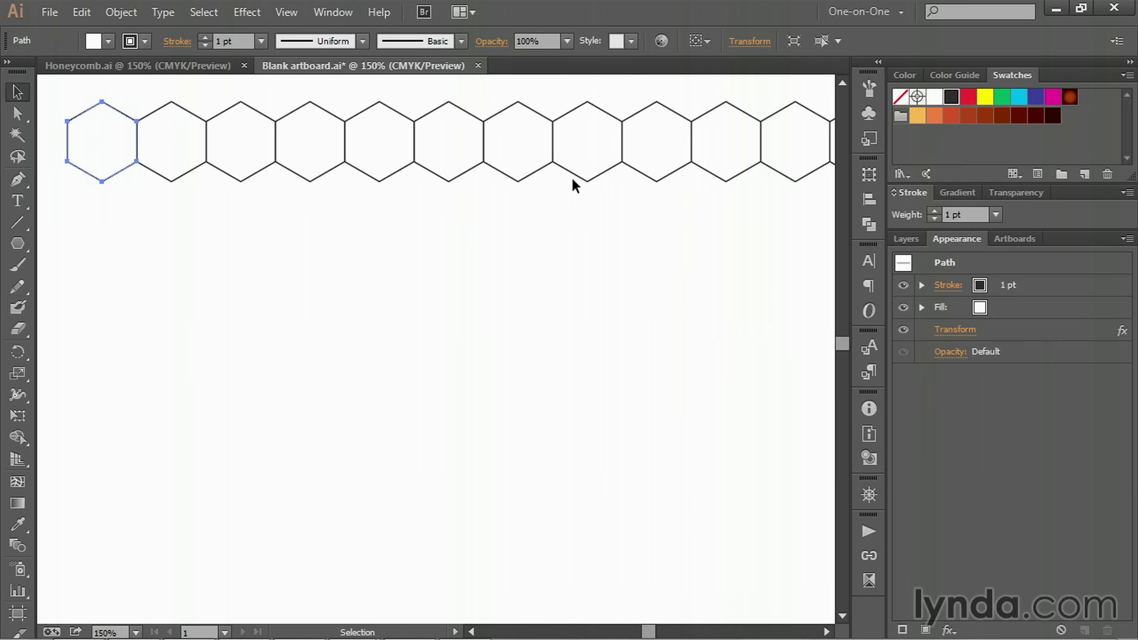
- Add a second Transform effect moving 25.9808 pt right and 45 pt down with 1 copy
left_click(247, 13)
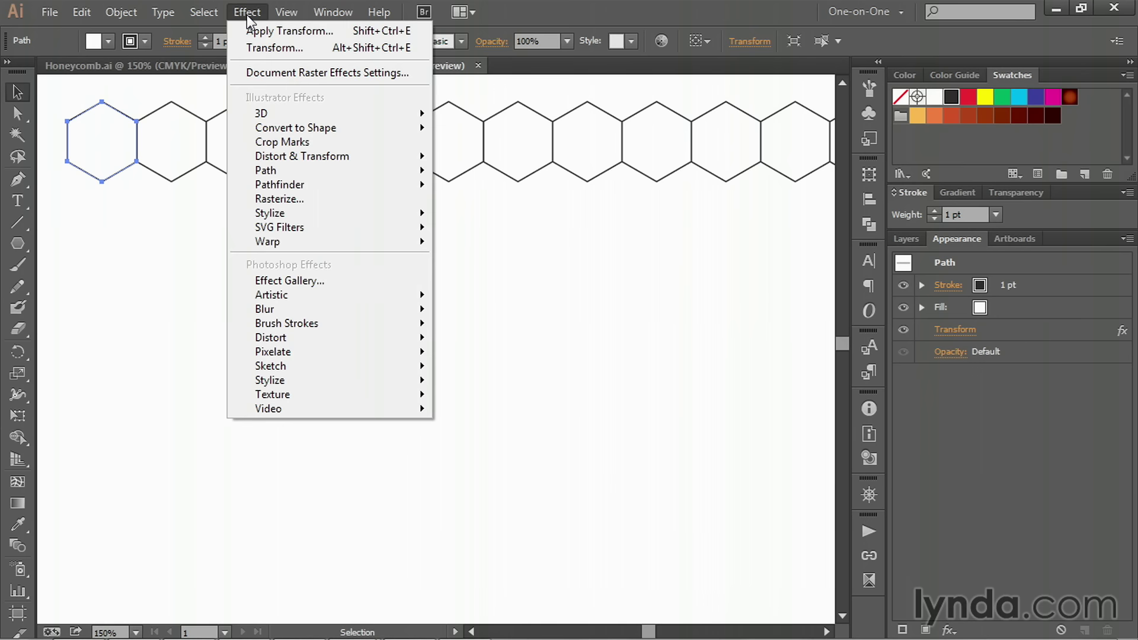
left_click(318, 48)
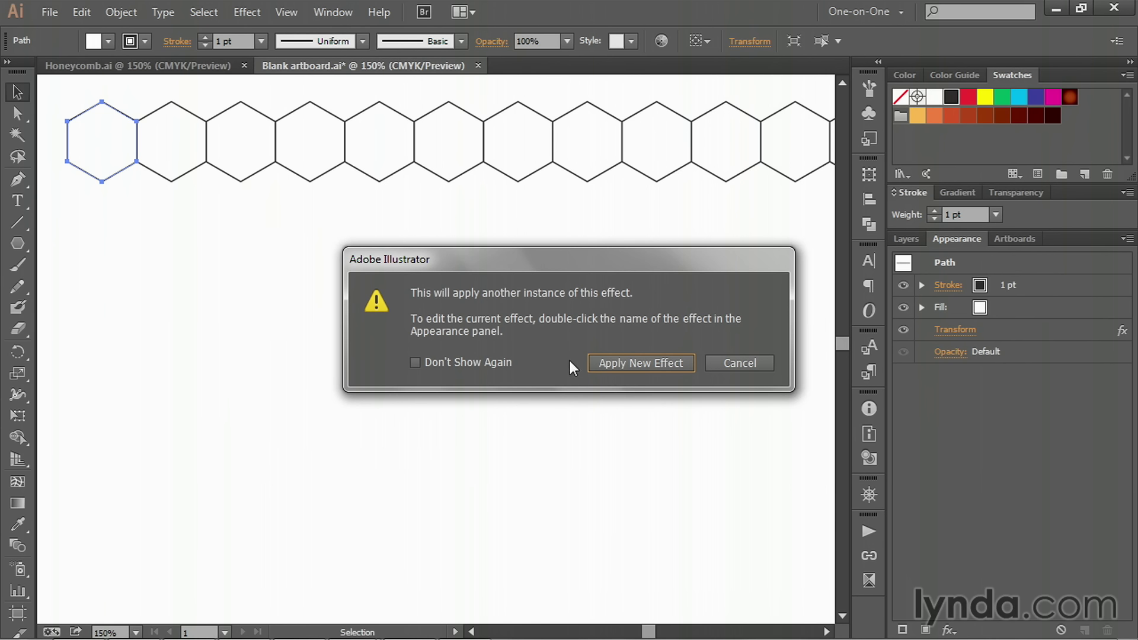
left_click(628, 365)
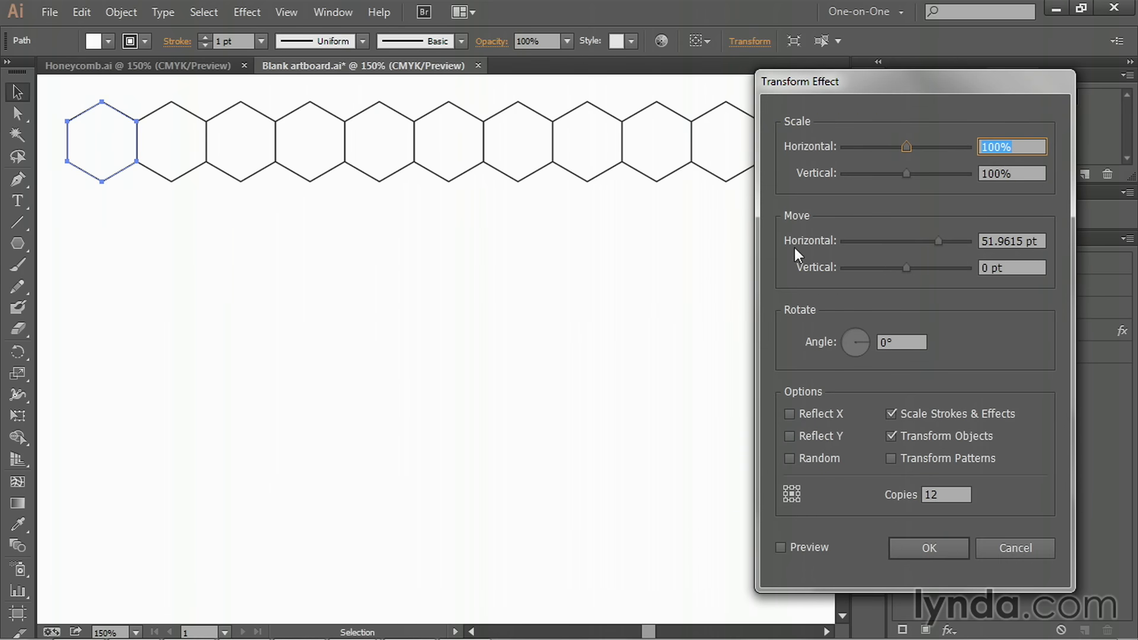
left_click(1042, 241)
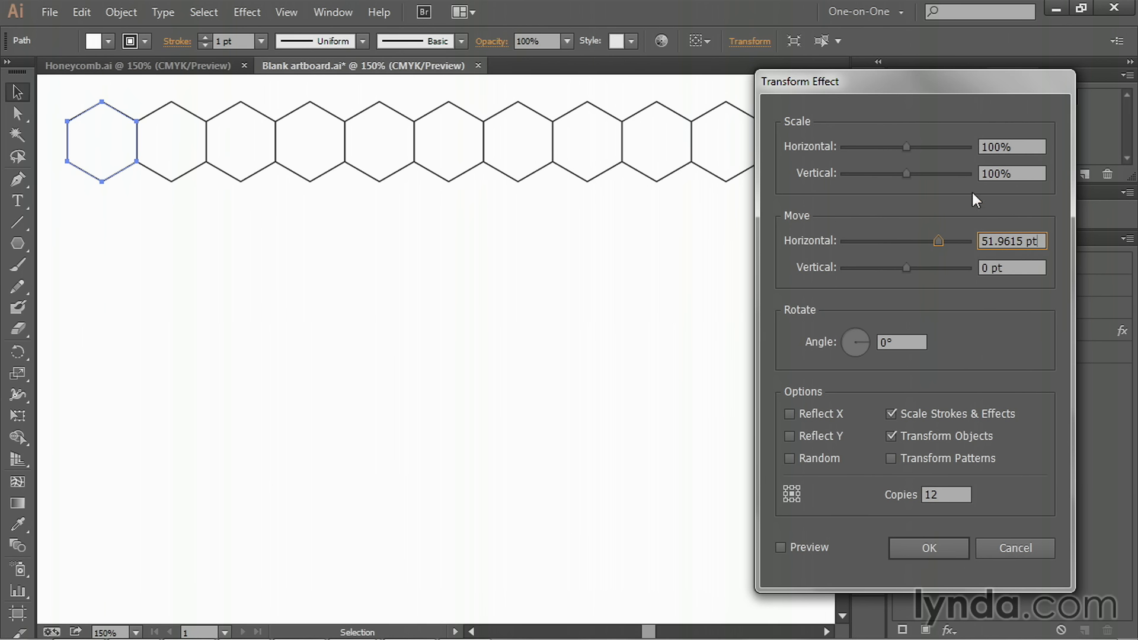
type("/2")
key("Tab")
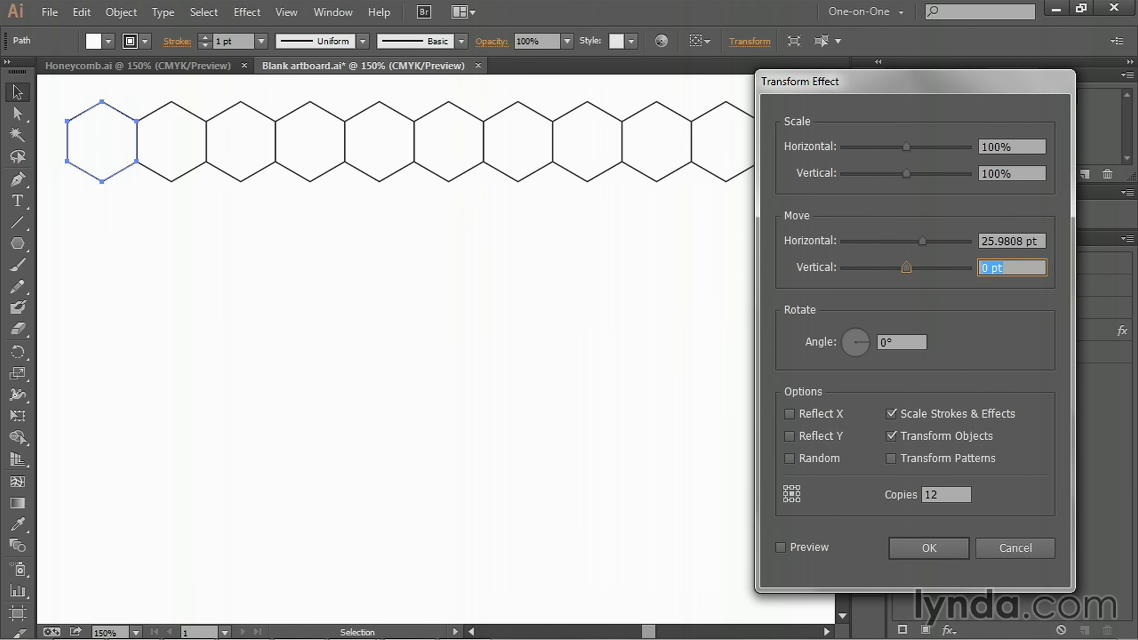
type("45")
key("Tab")
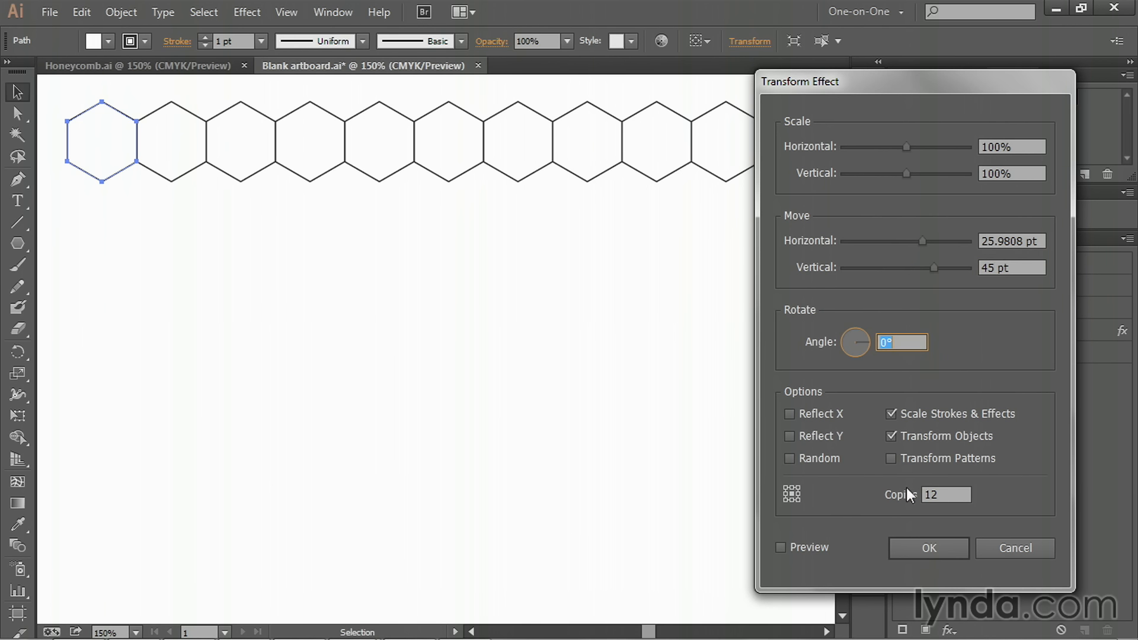
left_click(961, 493)
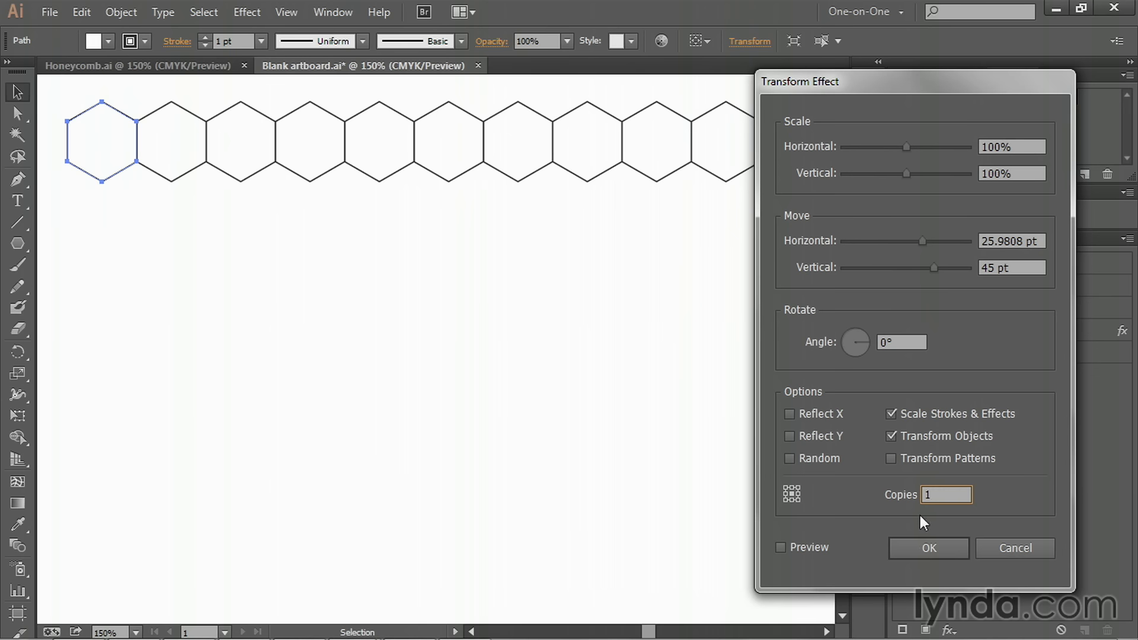
left_click(780, 547)
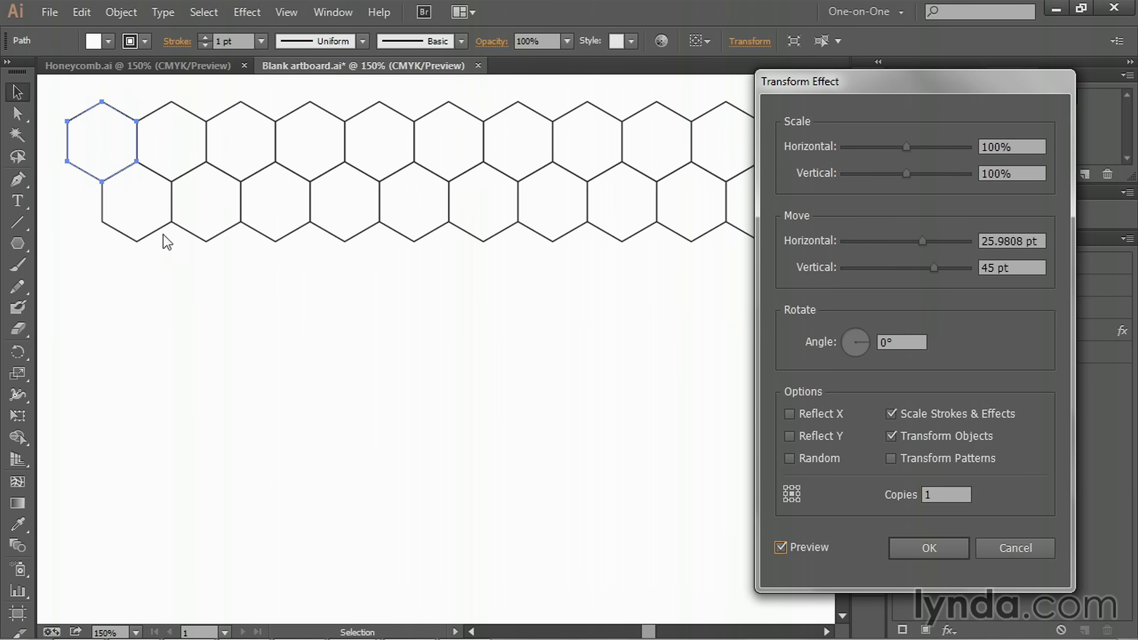
left_click(899, 547)
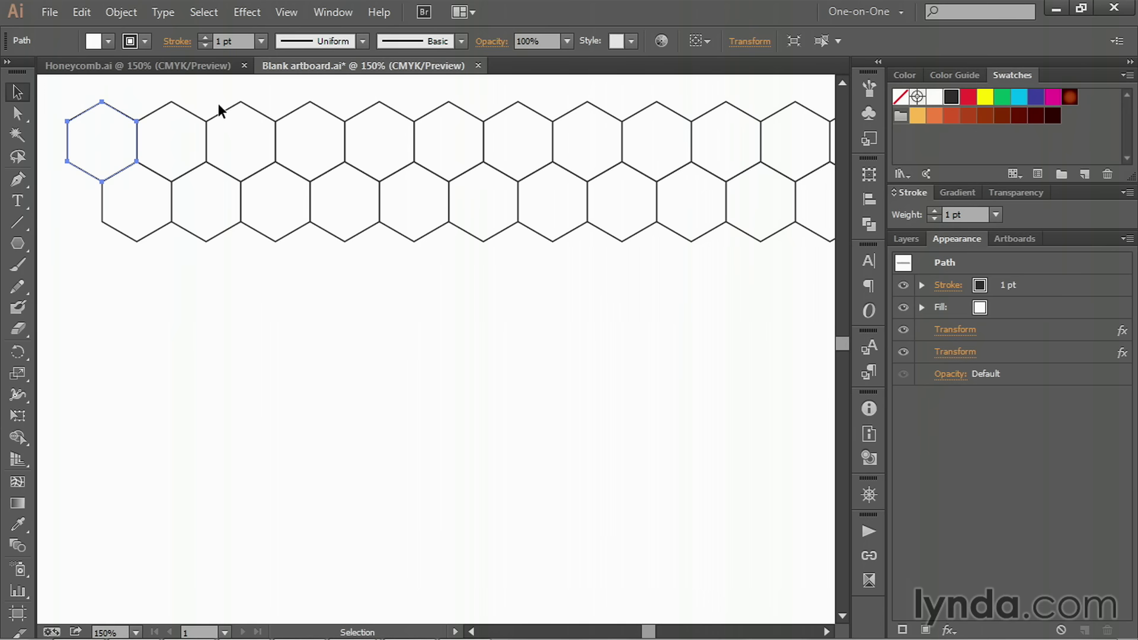
- Add a third Transform effect moving 0 pt across and 90 pt down with 5 copies
left_click(248, 12)
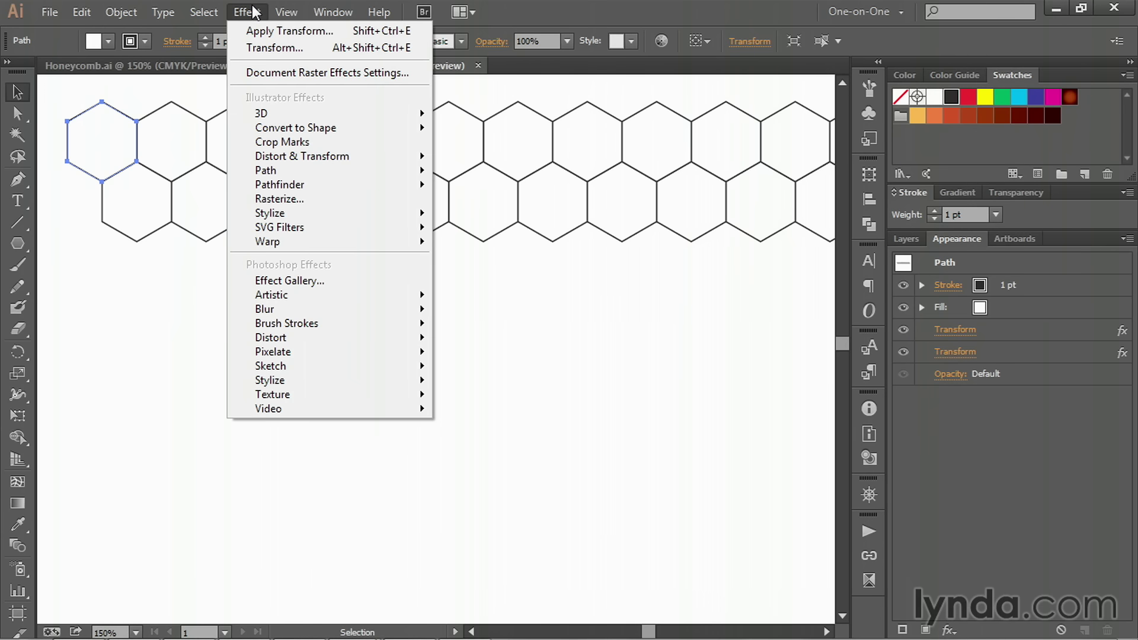
left_click(322, 47)
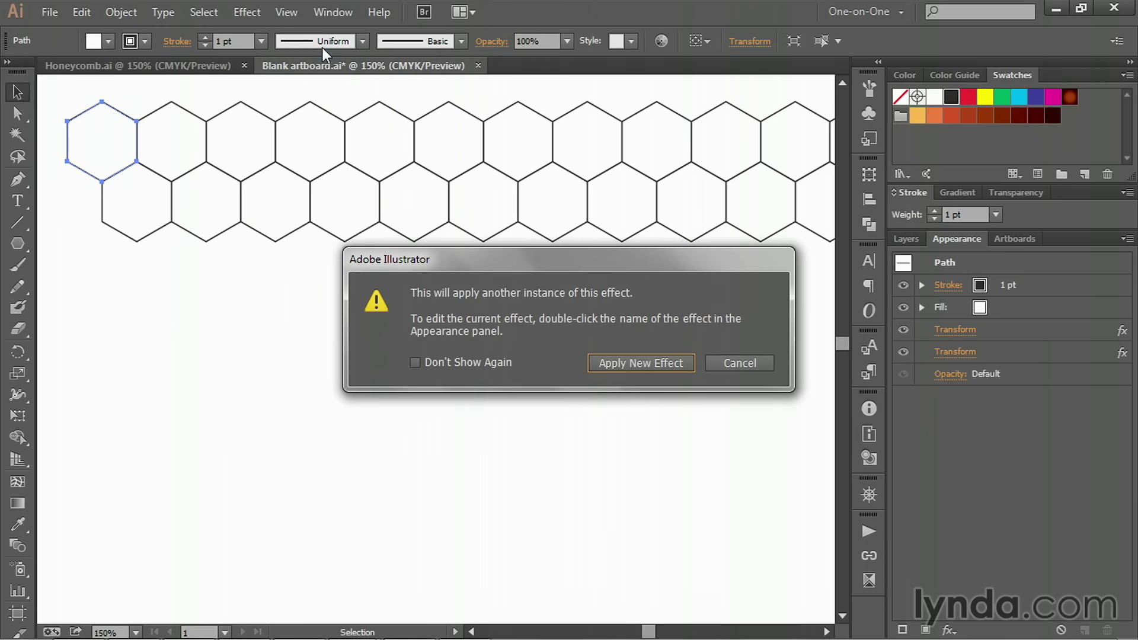
left_click(648, 363)
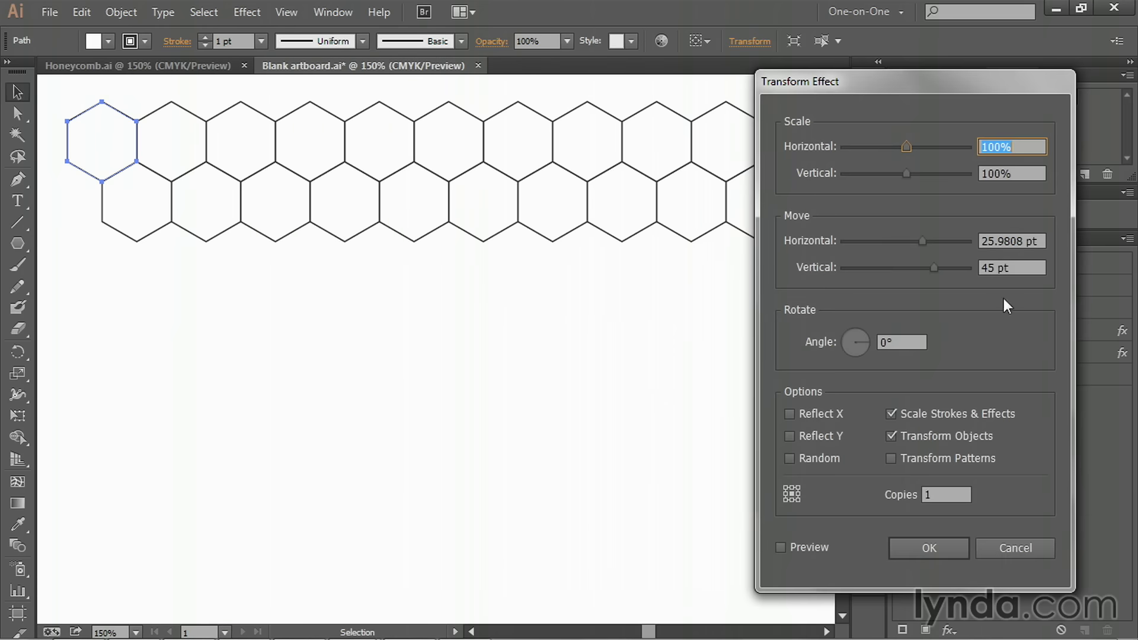
left_click_drag(1042, 241, 951, 245)
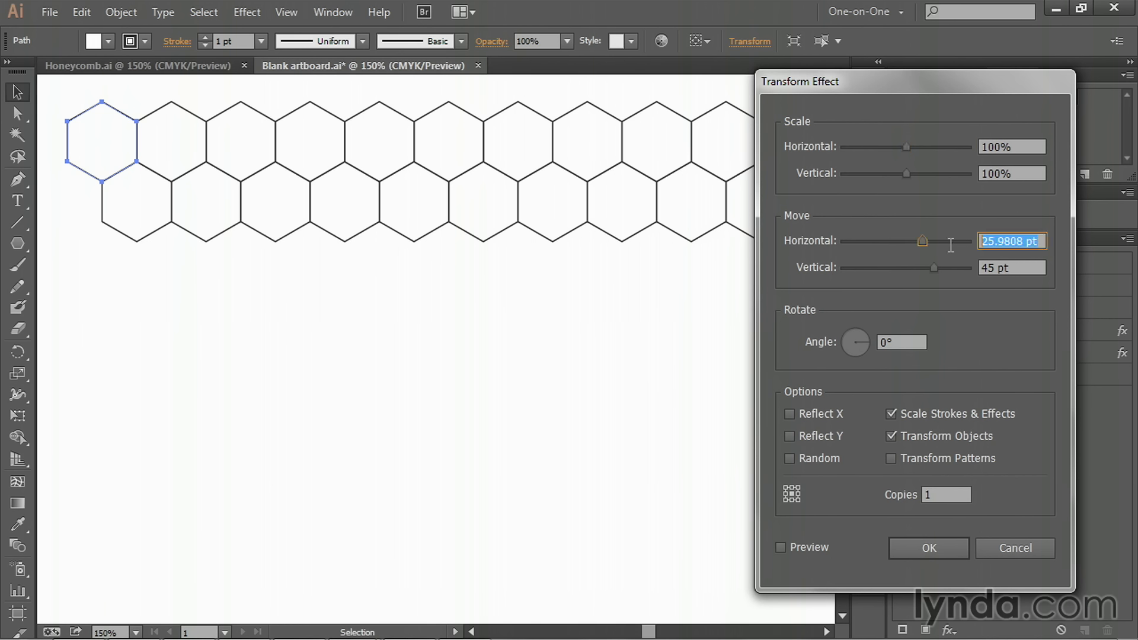
type("0")
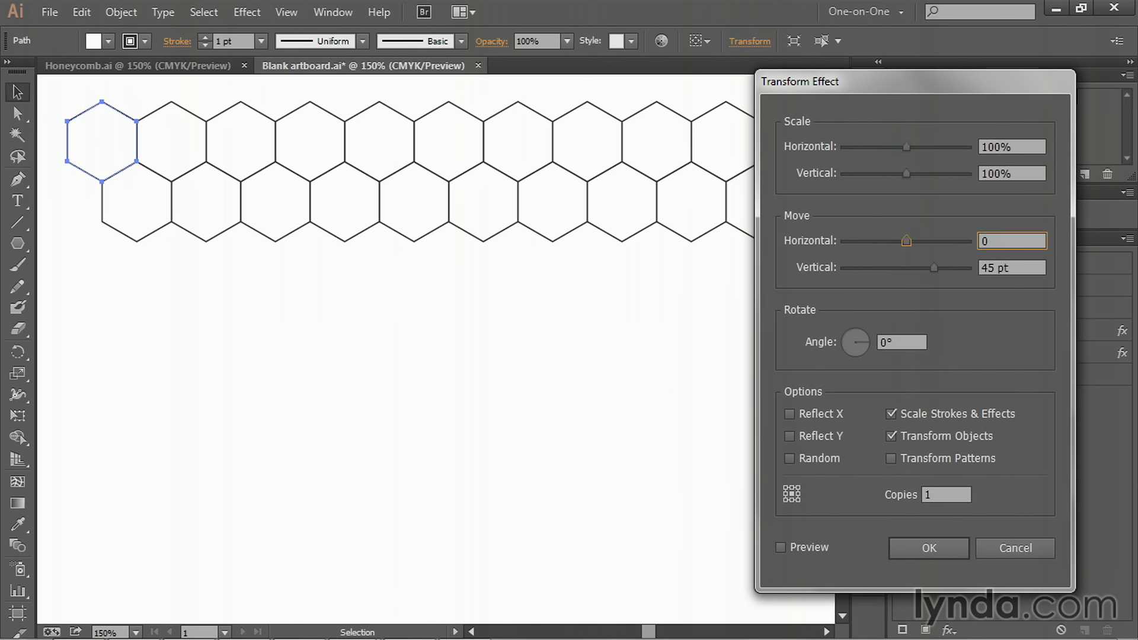
key("Tab")
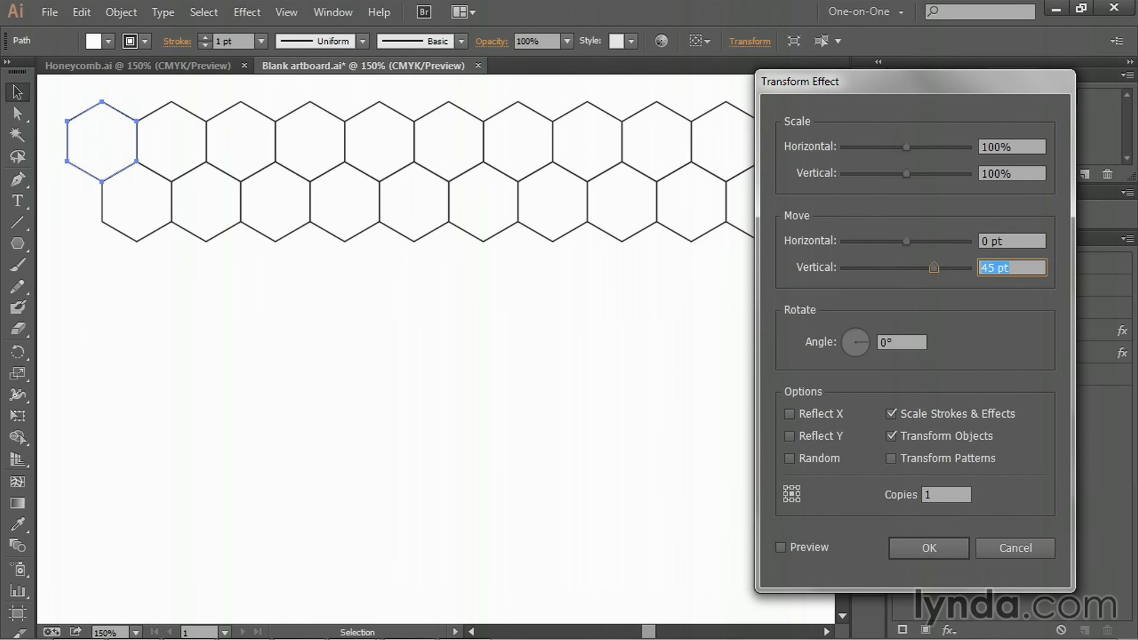
left_click(1014, 266)
type("*2")
key("Tab")
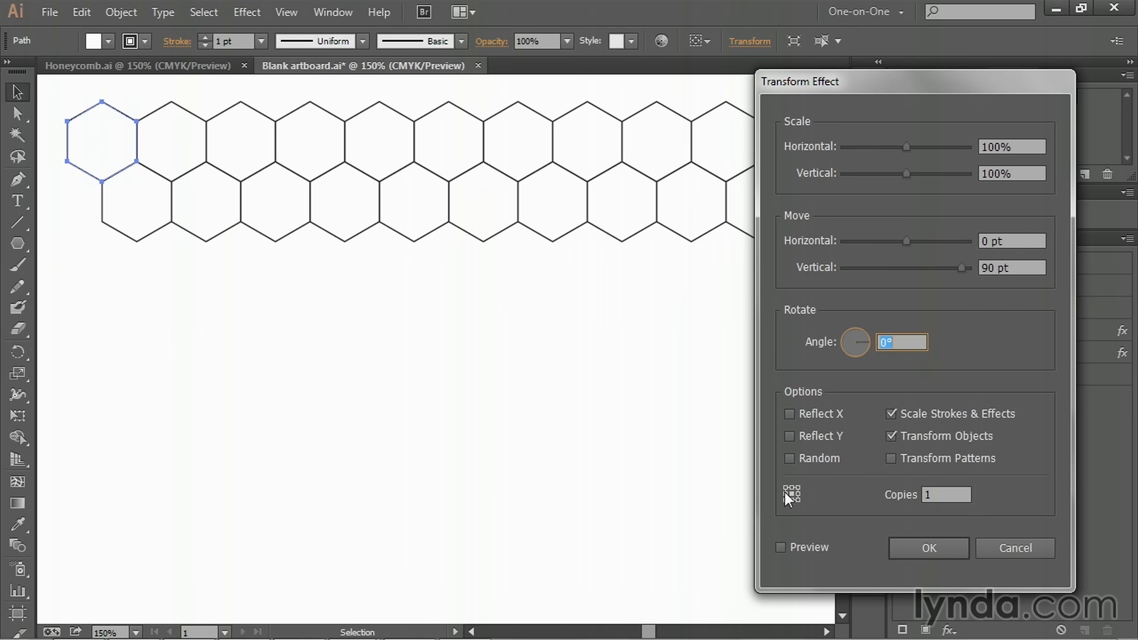
left_click(781, 547)
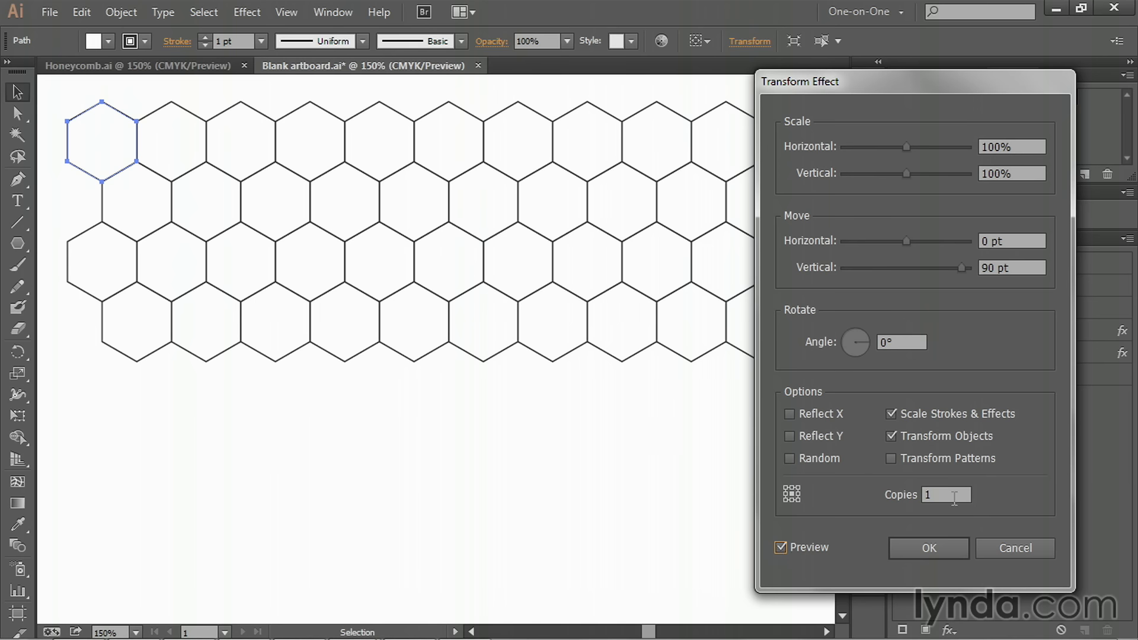
key("Up")
key("Up")
key("Up")
key("Up")
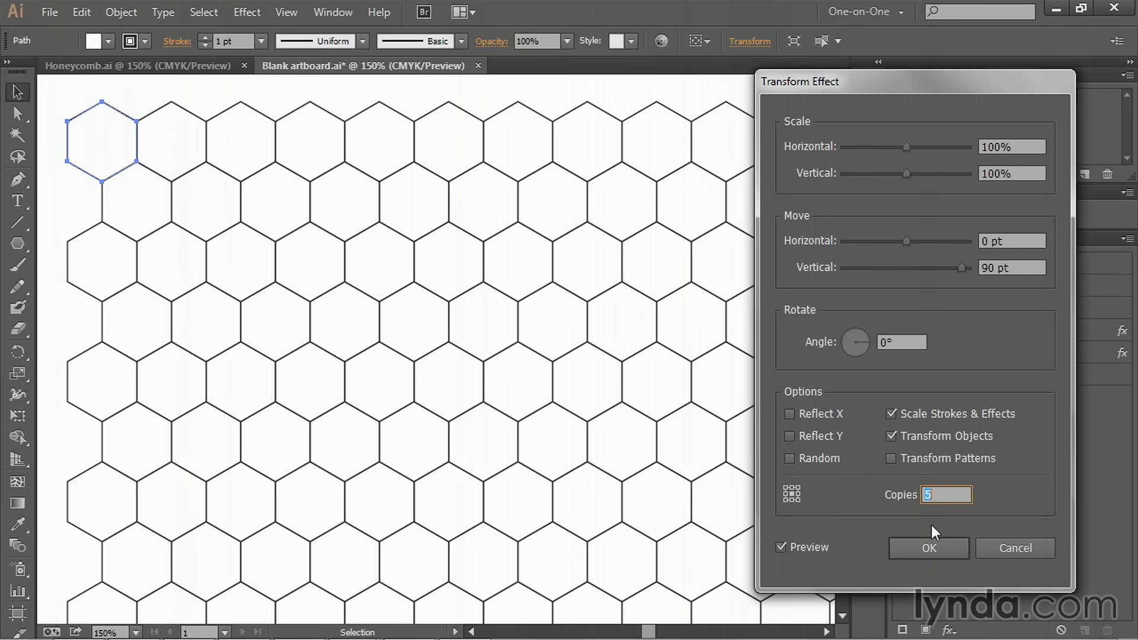
left_click(928, 548)
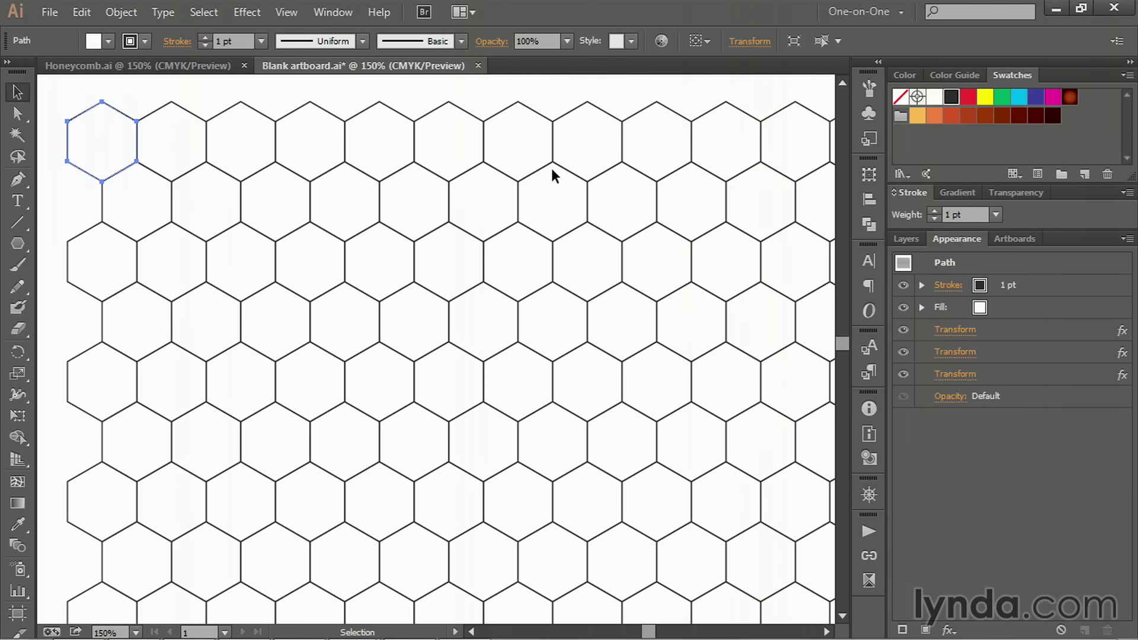
- Show the Gradient panel and give the hexagons' fill a gradient
left_click(332, 13)
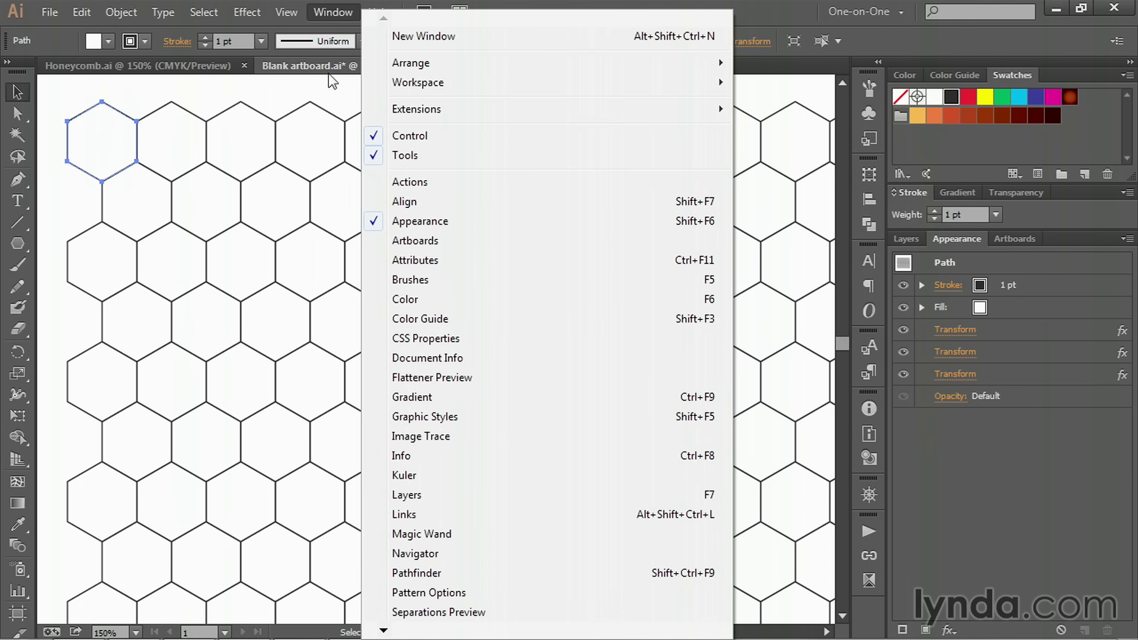
left_click(464, 397)
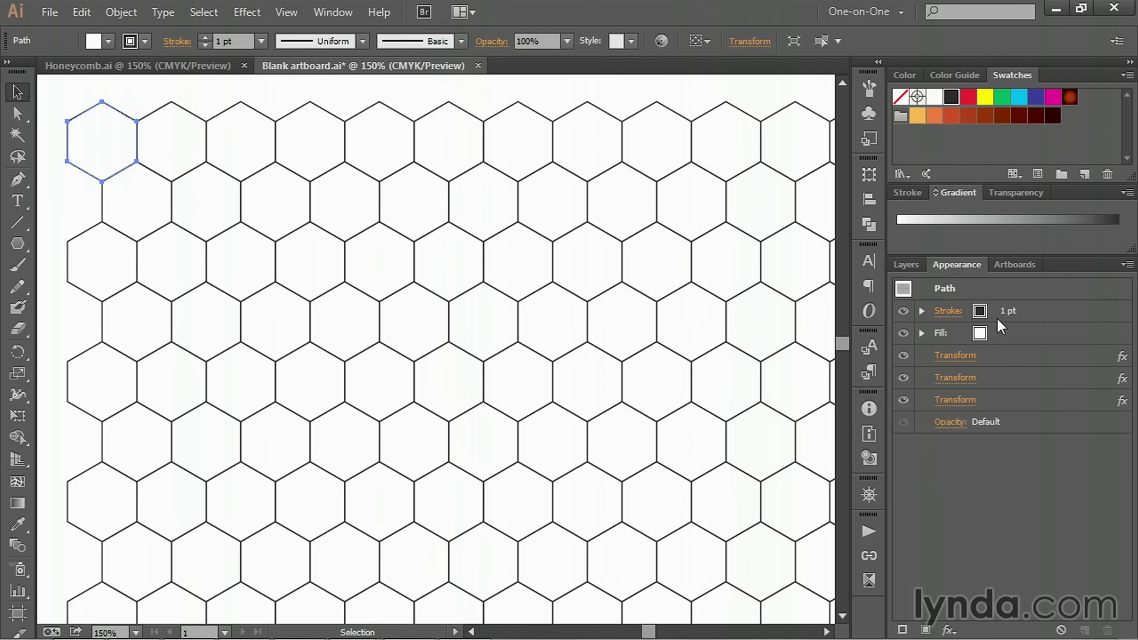
left_click(1019, 332)
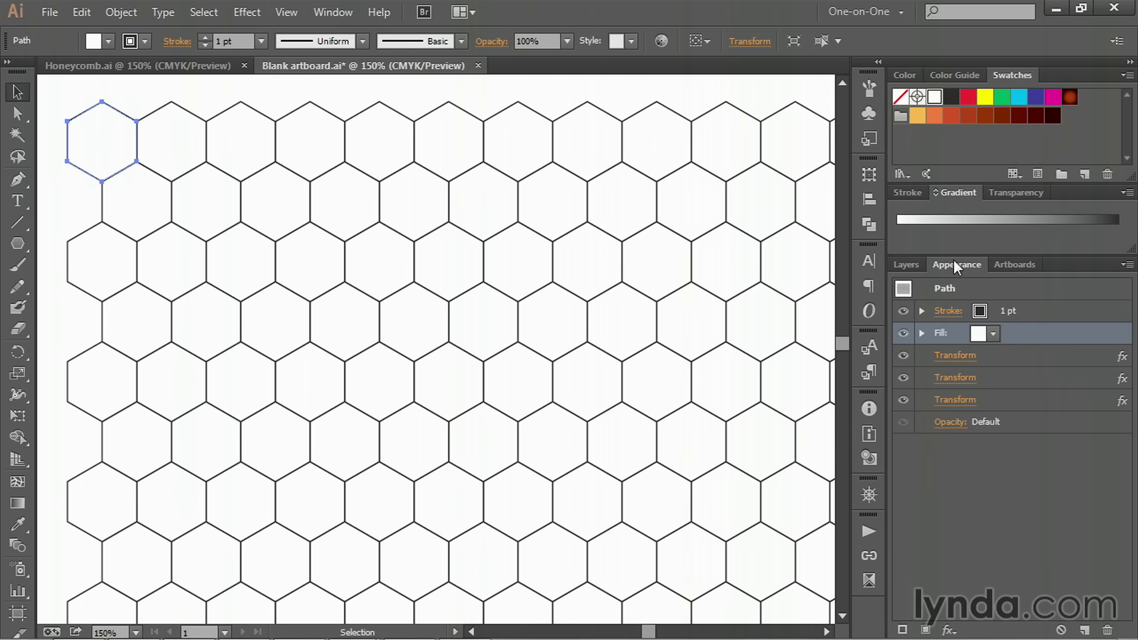
left_click(987, 221)
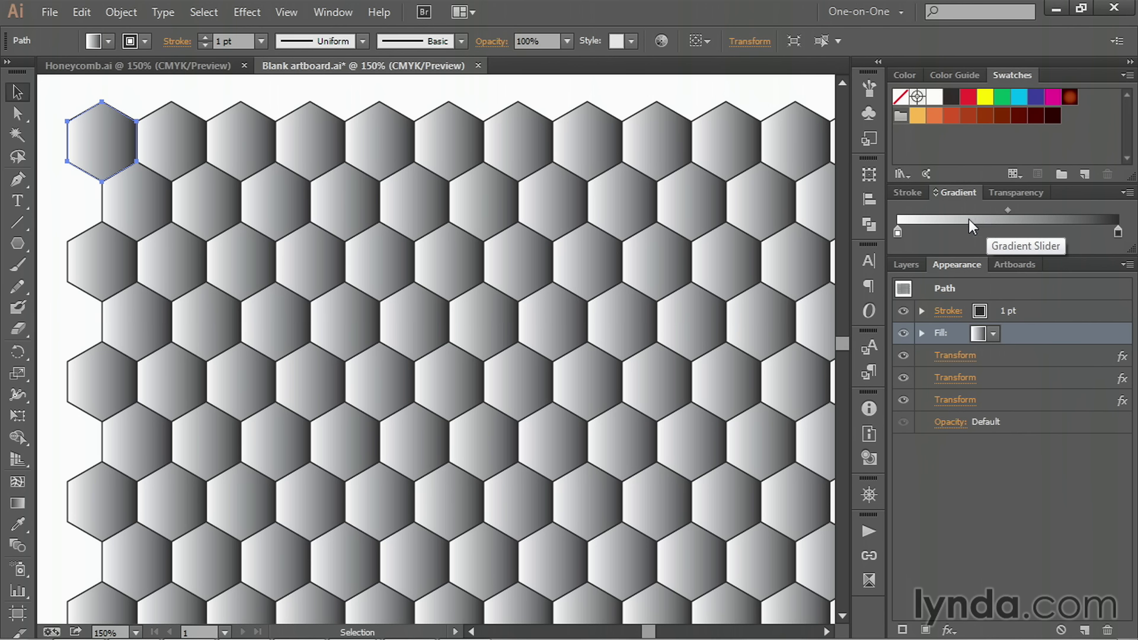
- Set the left gradient stop to CMYK C0 M85 Y100 K35 brick red
double_click(898, 232)
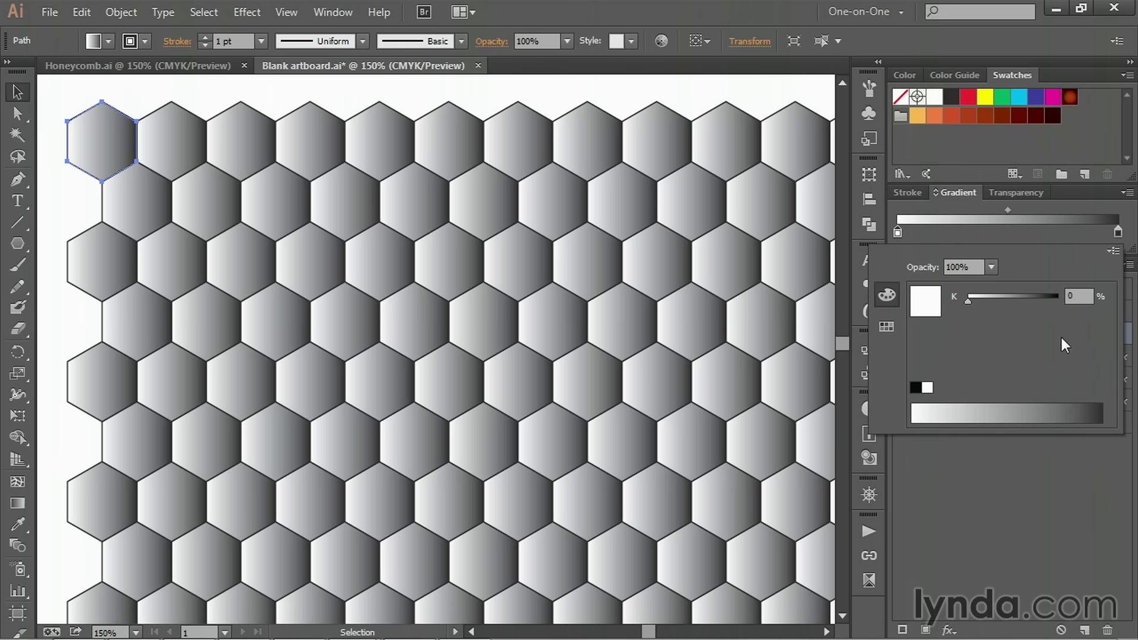
left_click(1113, 252)
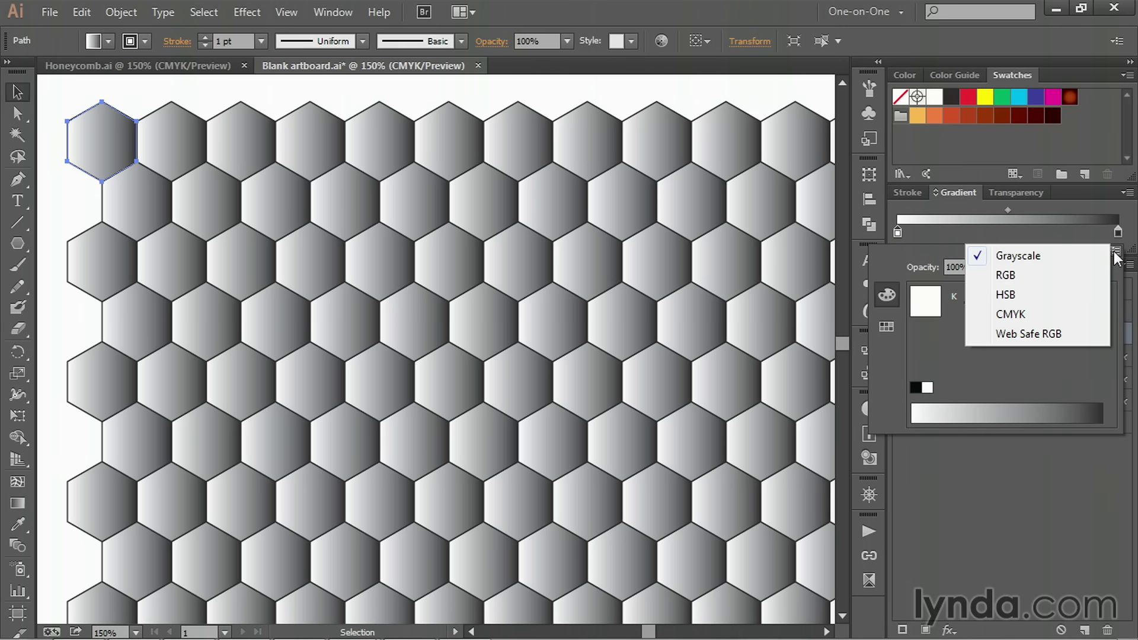
left_click(1044, 315)
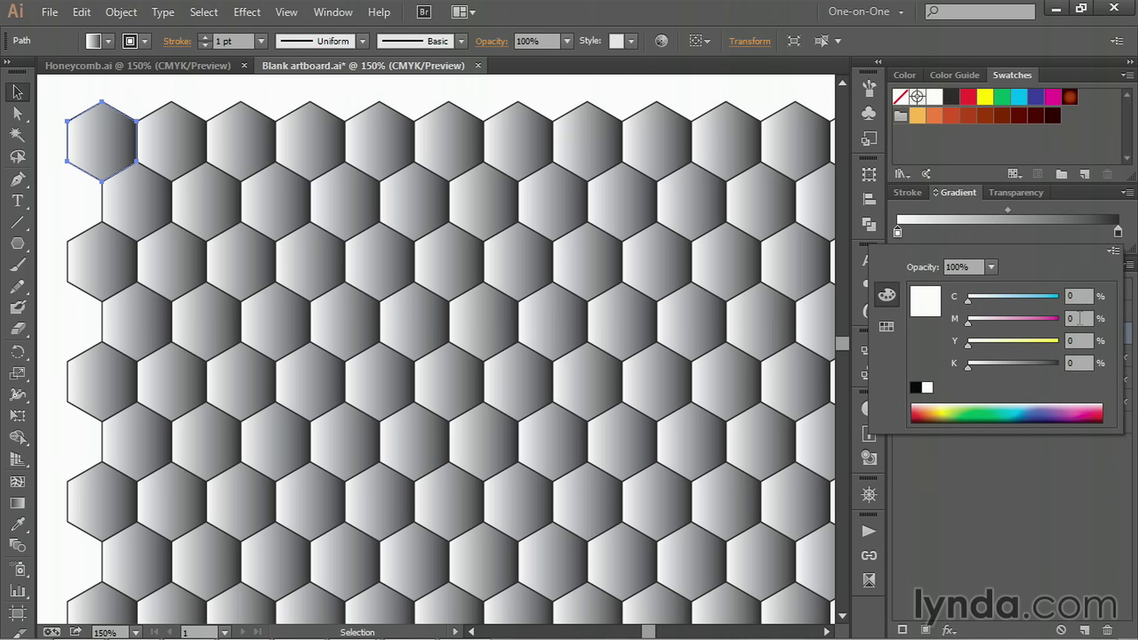
left_click_drag(1078, 319, 1062, 318)
type("85")
key("Tab")
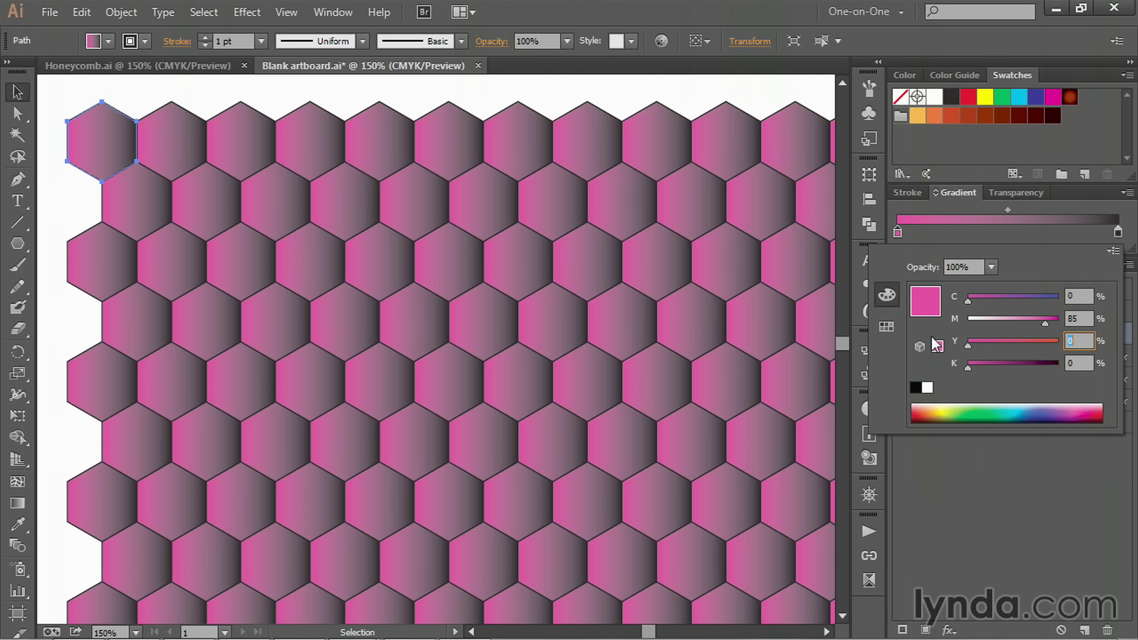
type("100")
key("Tab")
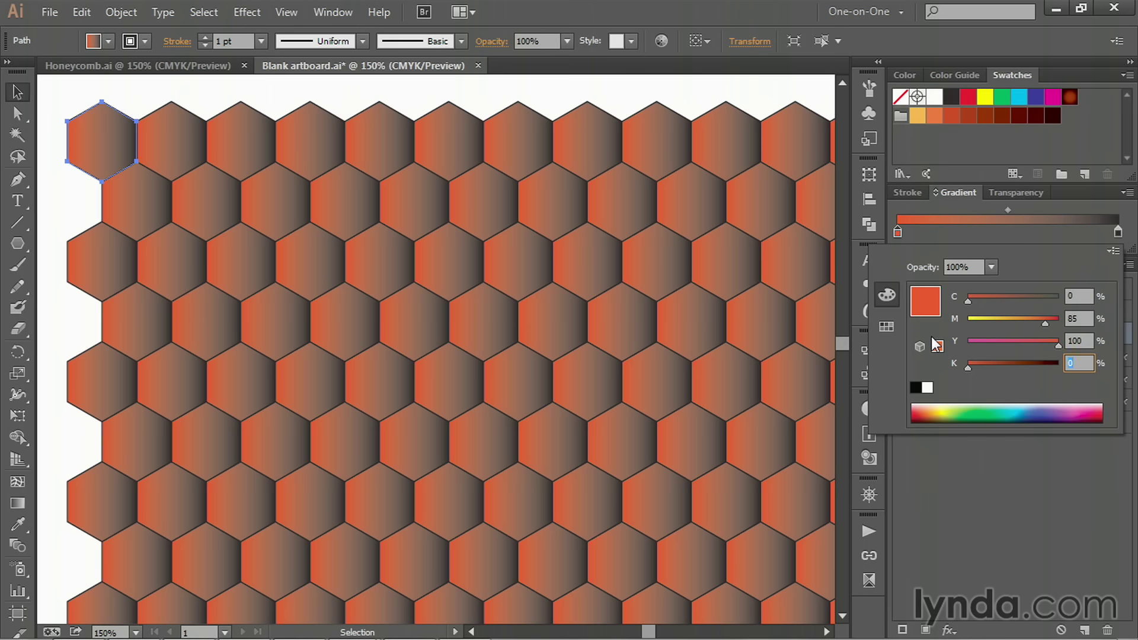
type("35")
key("Tab")
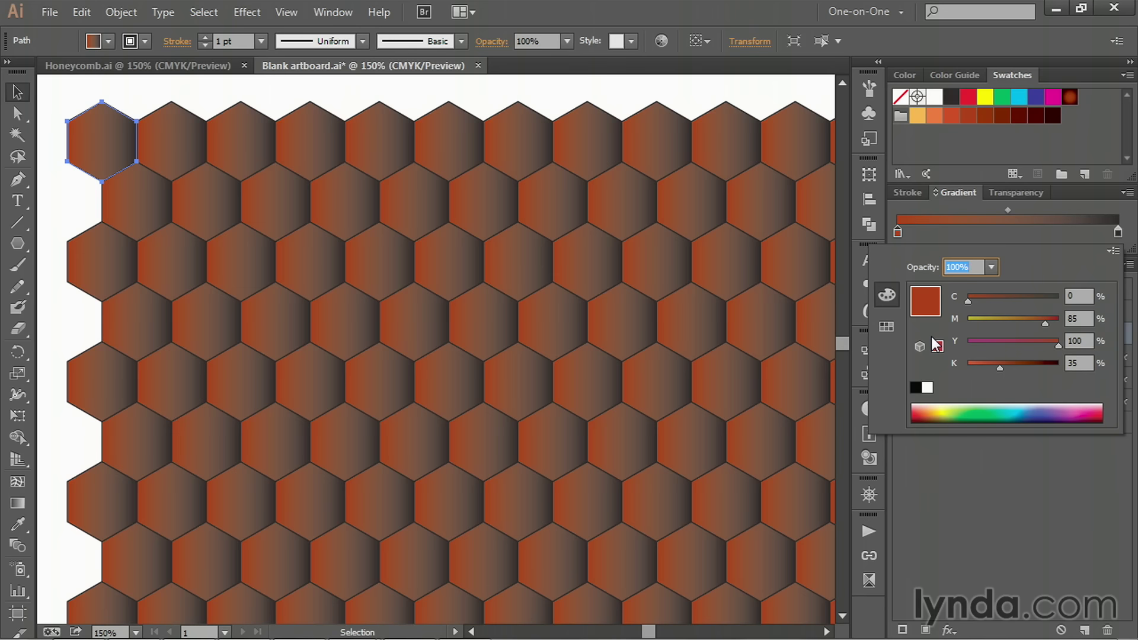
key("Return")
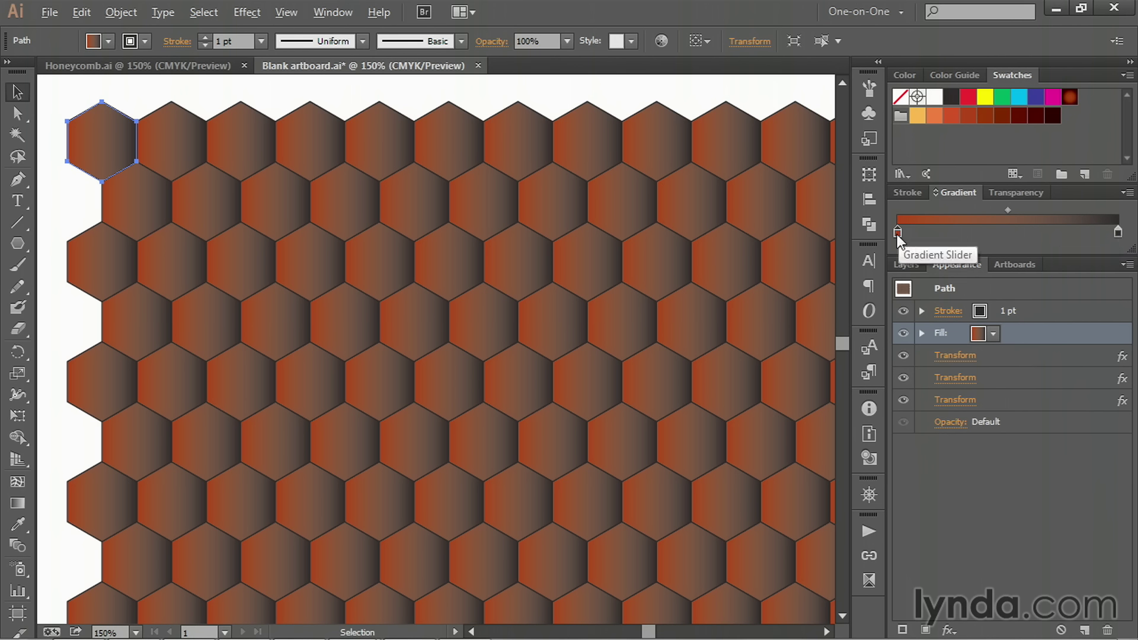
- Add a second brick-red stop at 50% and delete the black end stop
left_click(941, 233)
left_click_drag(1005, 234, 1009, 236)
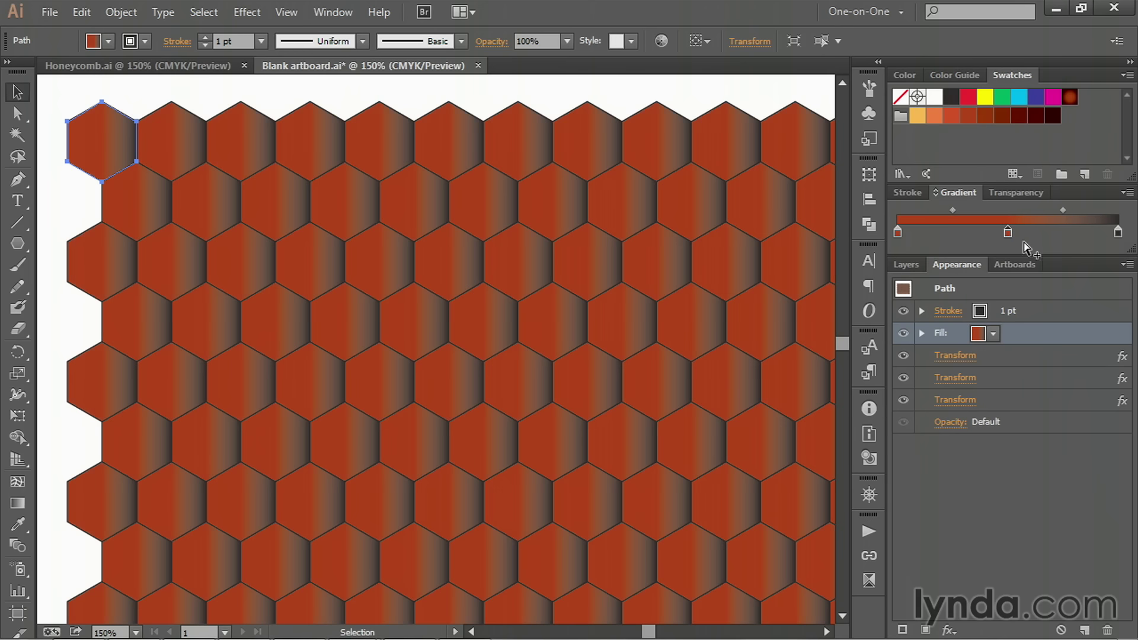
left_click_drag(1119, 232, 1119, 308)
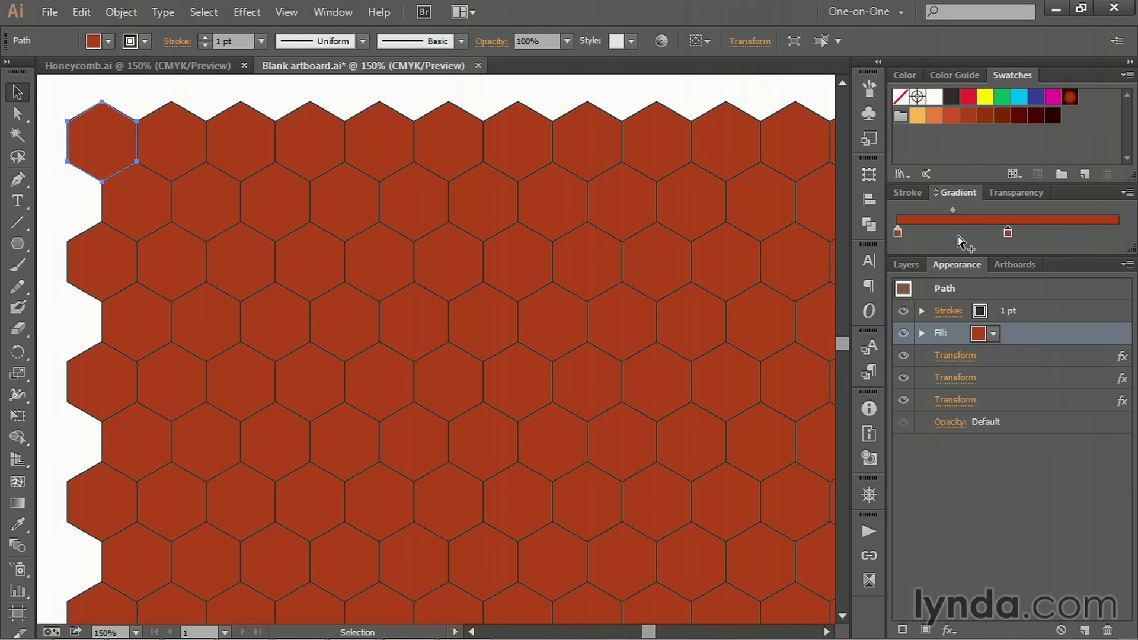
left_click(937, 193)
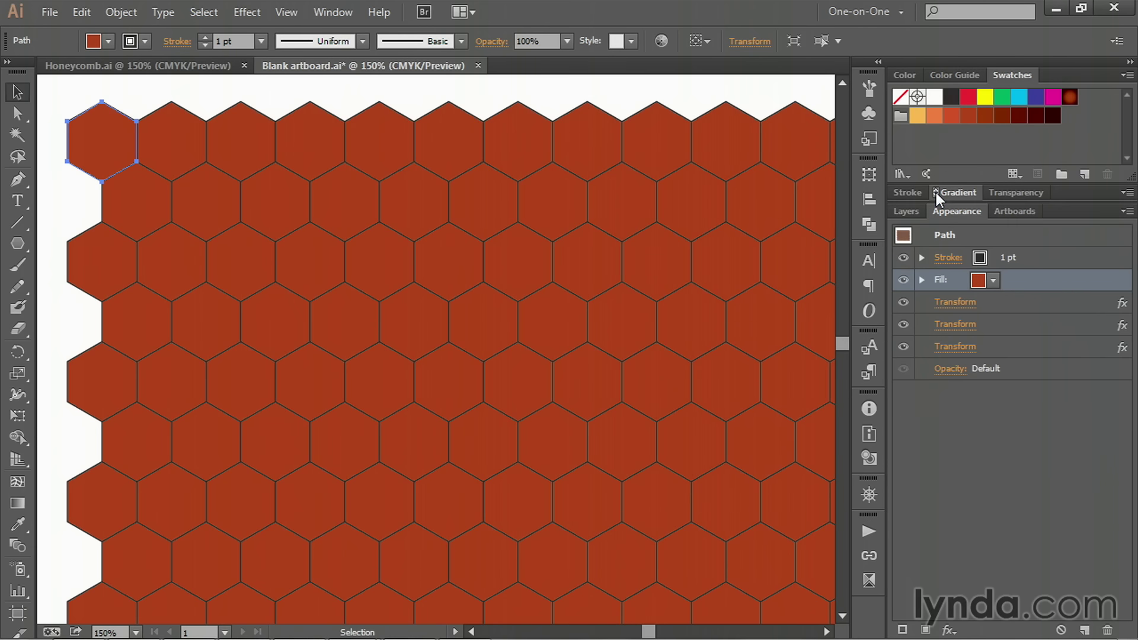
left_click(937, 193)
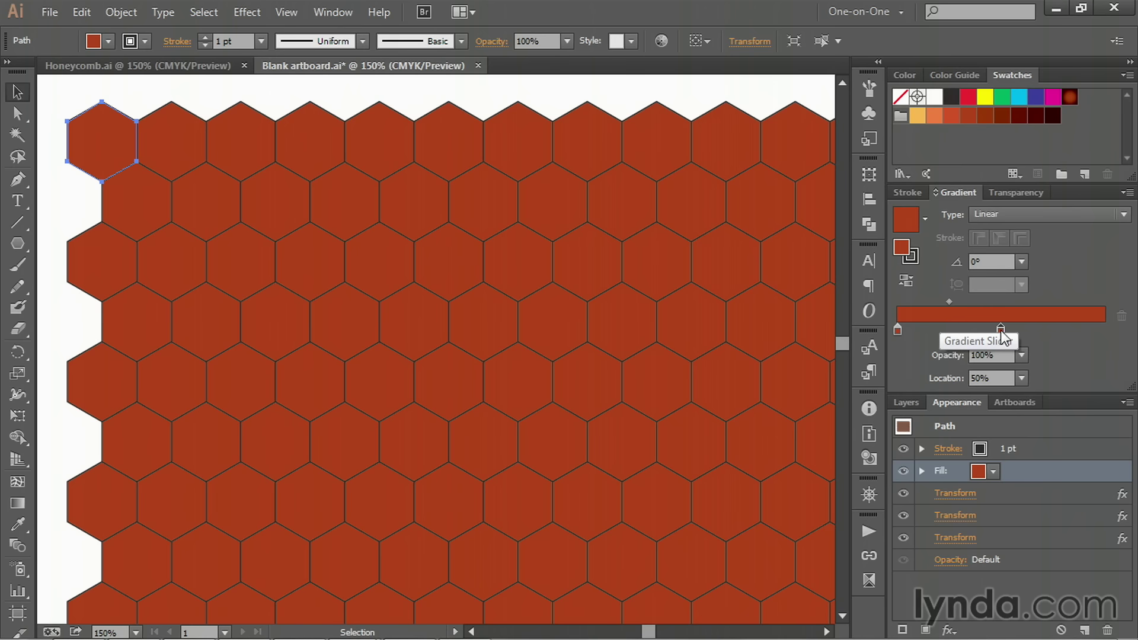
- Set the middle gradient stop's black value to 50
double_click(1001, 330)
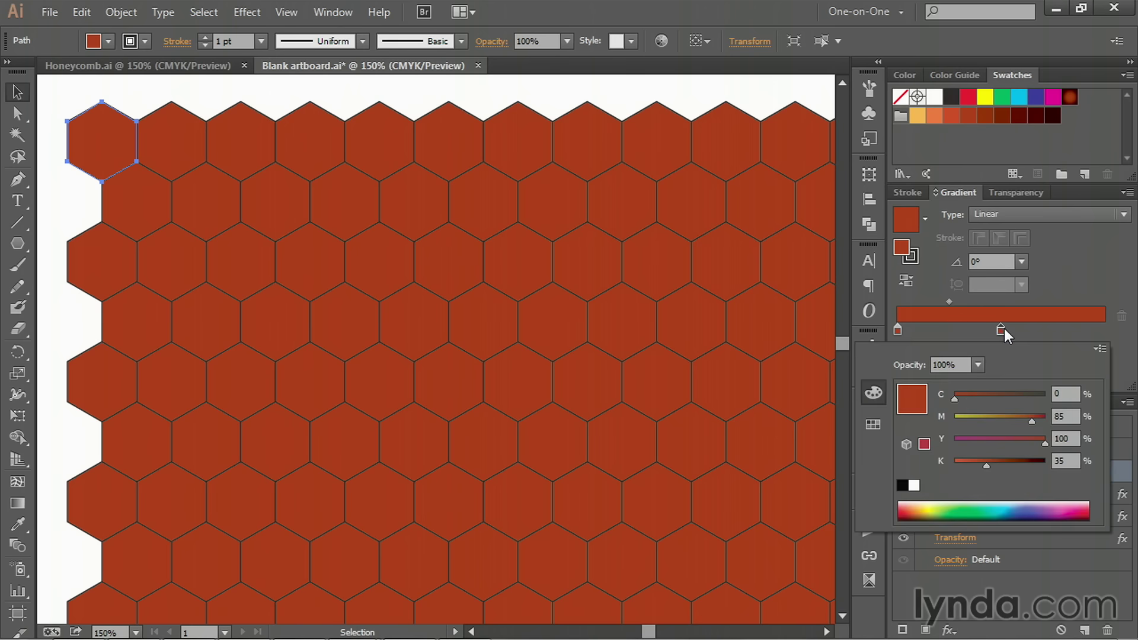
double_click(1067, 461)
type("50")
left_click(874, 429)
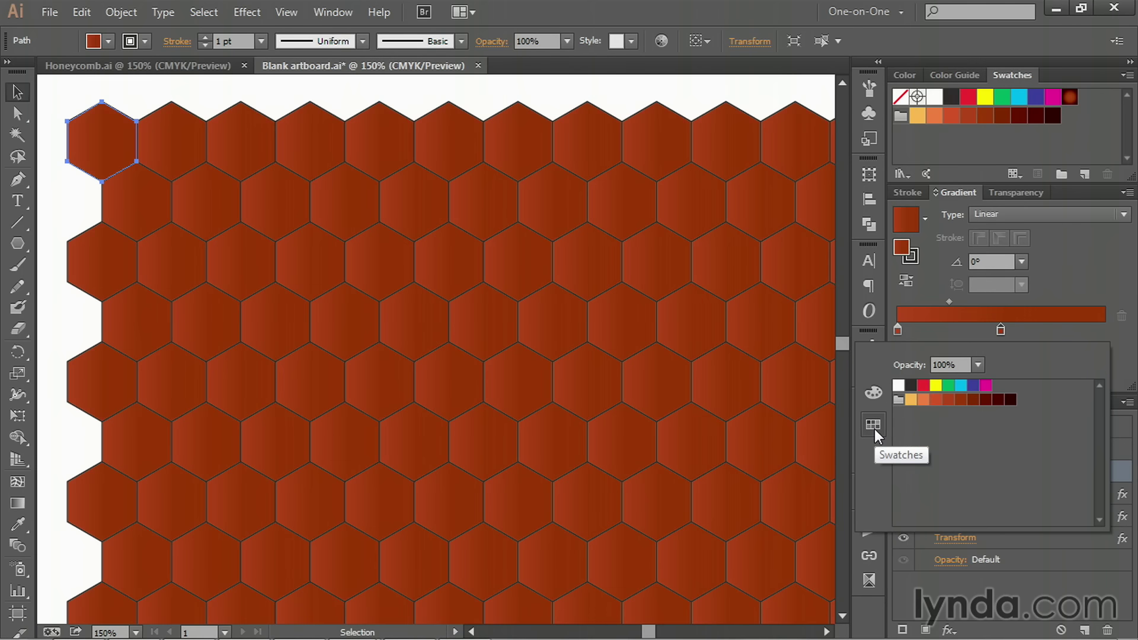
left_click(872, 395)
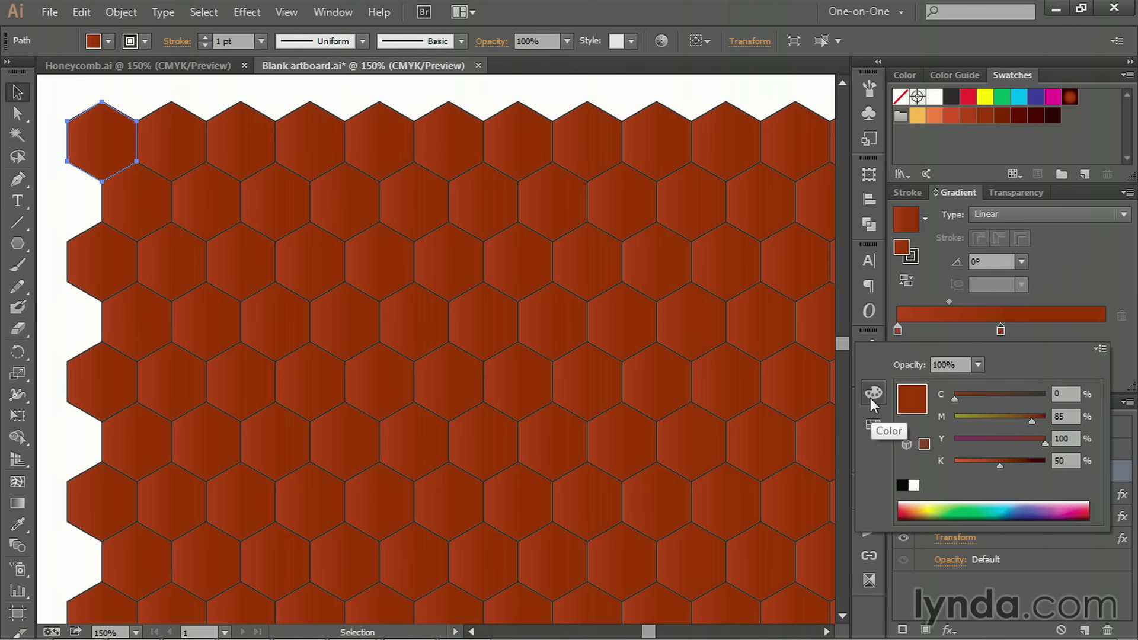
left_click(966, 337)
- Add a stop at the gradient's right end with black set to 100
left_click(1104, 330)
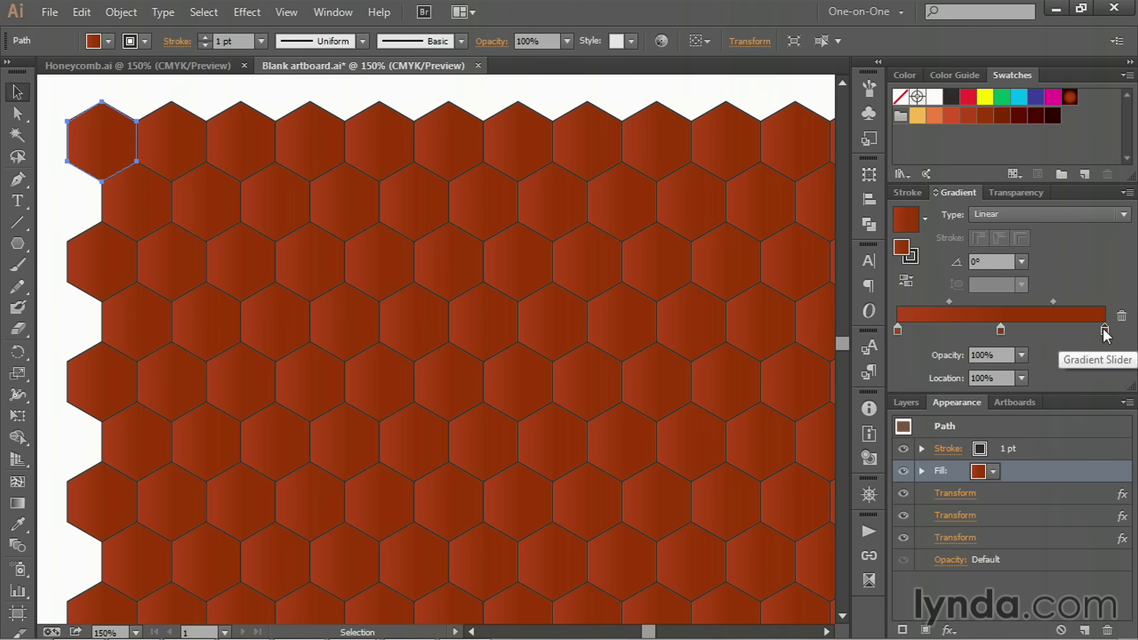
double_click(1104, 328)
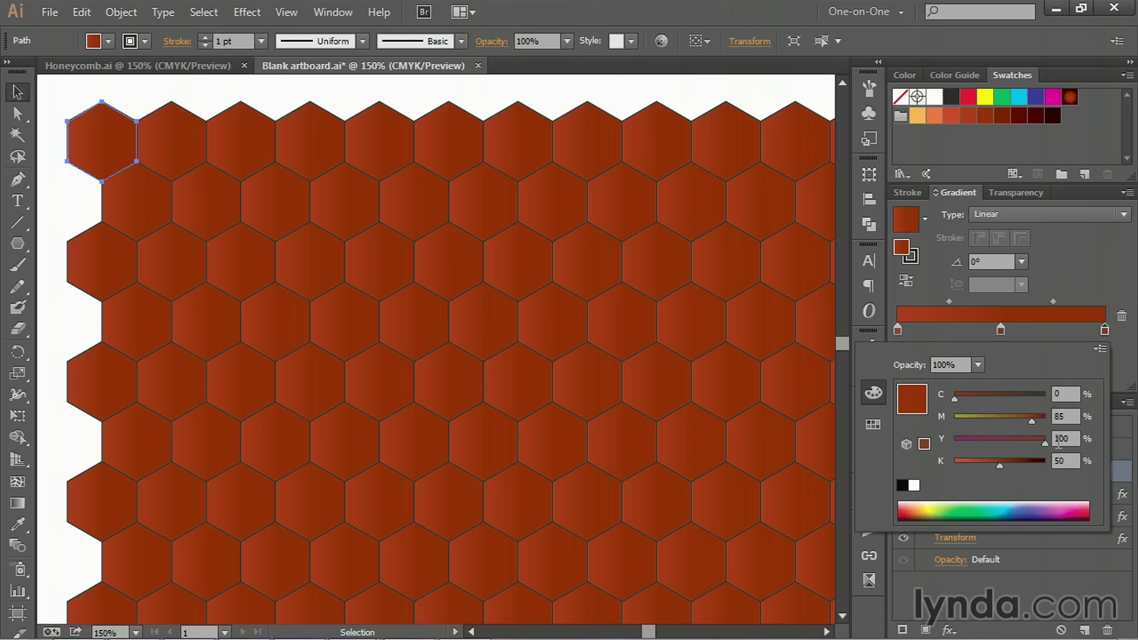
left_click_drag(1068, 462, 1043, 463)
type("100")
key("Return")
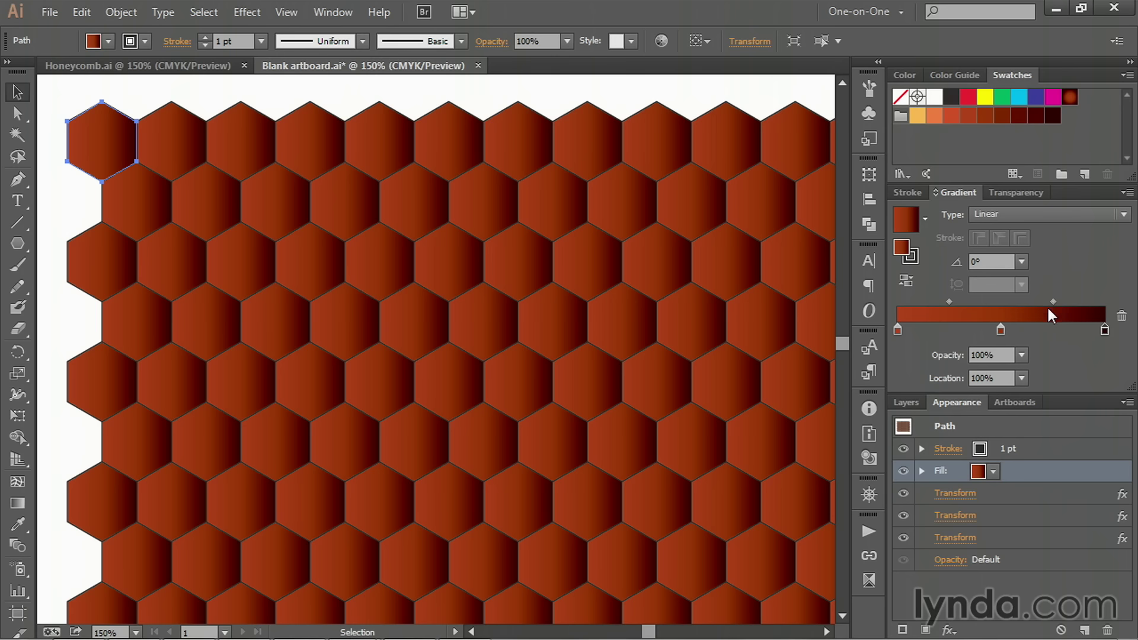
- Make the gradient radial with a 75% aspect ratio
left_click(1051, 211)
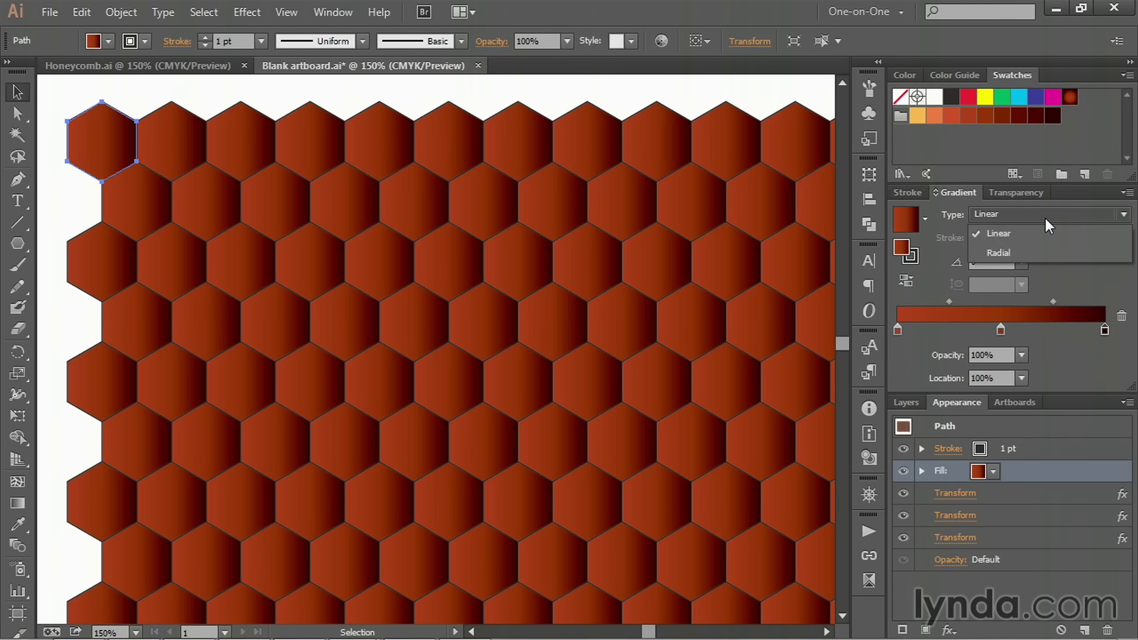
left_click(1027, 253)
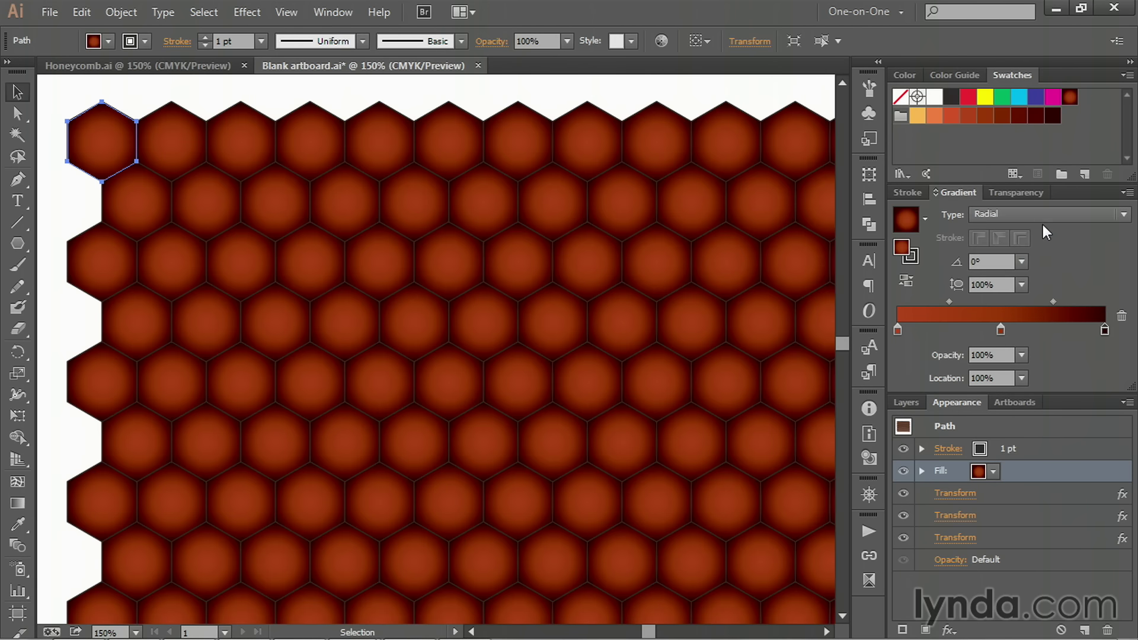
left_click(1006, 285)
type("75")
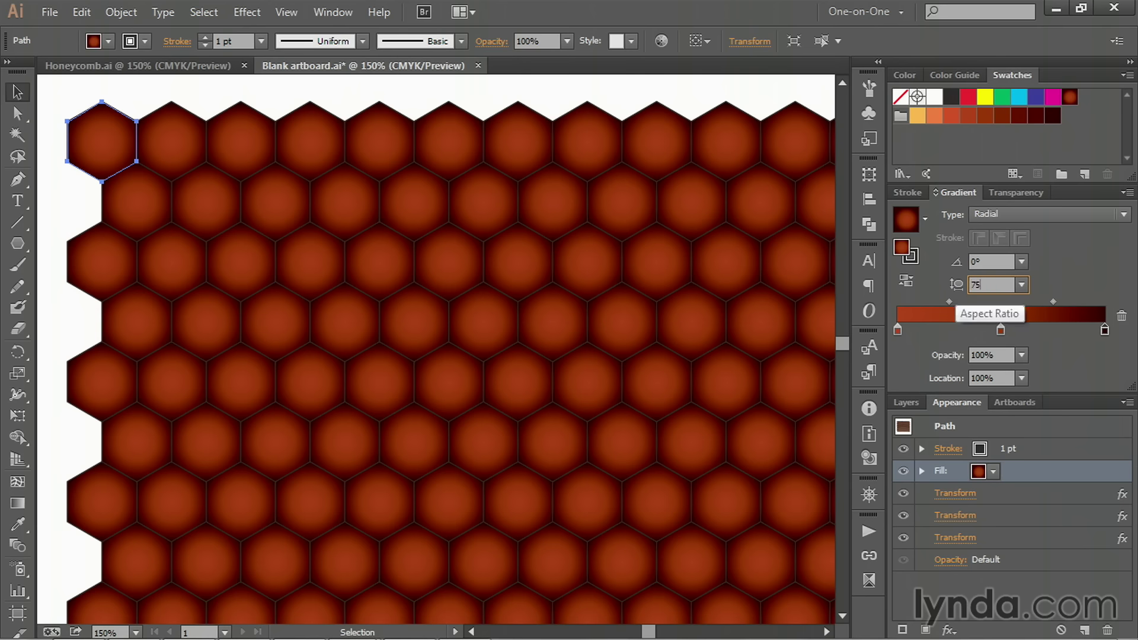
key("Tab")
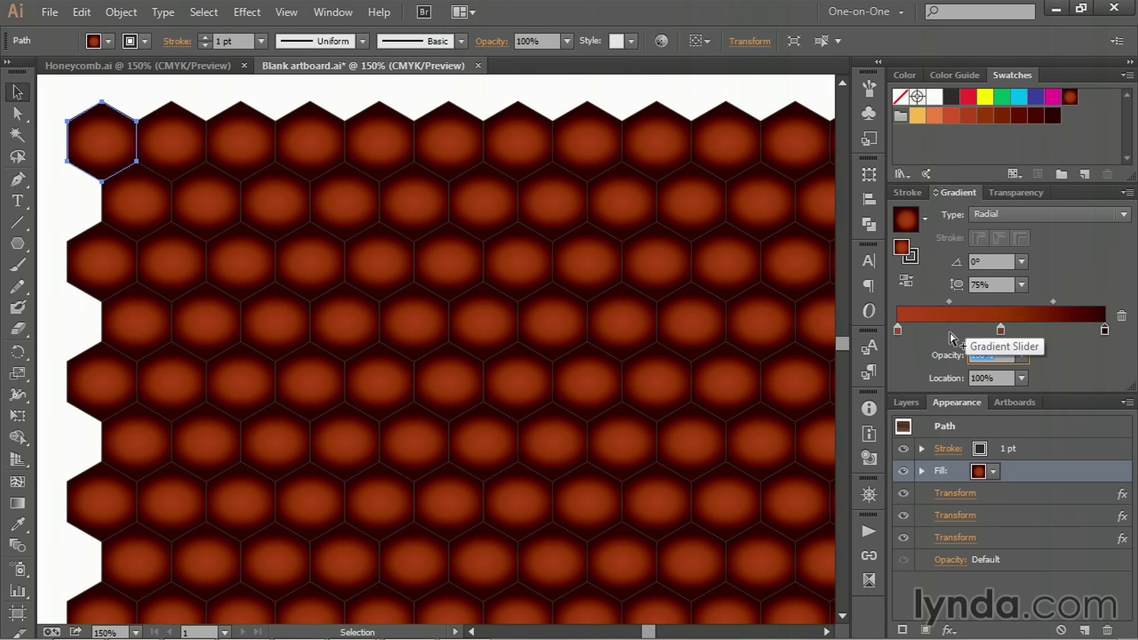
- Target the hexagon's Stroke in the Appearance panel and collapse the gradient options
left_click(1001, 329)
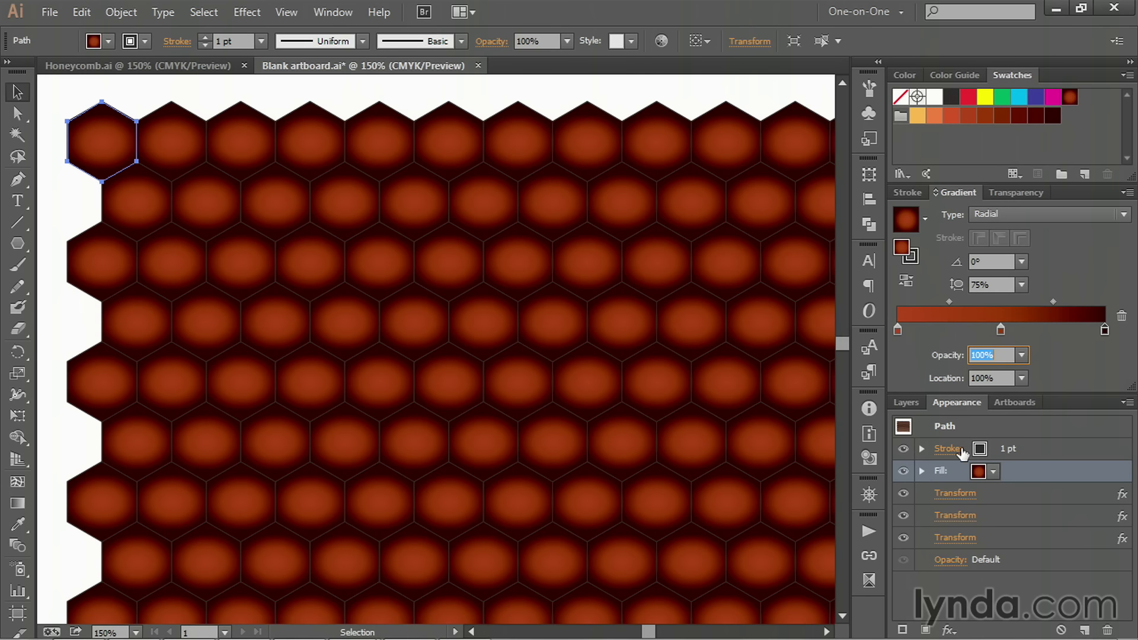
left_click(1051, 448)
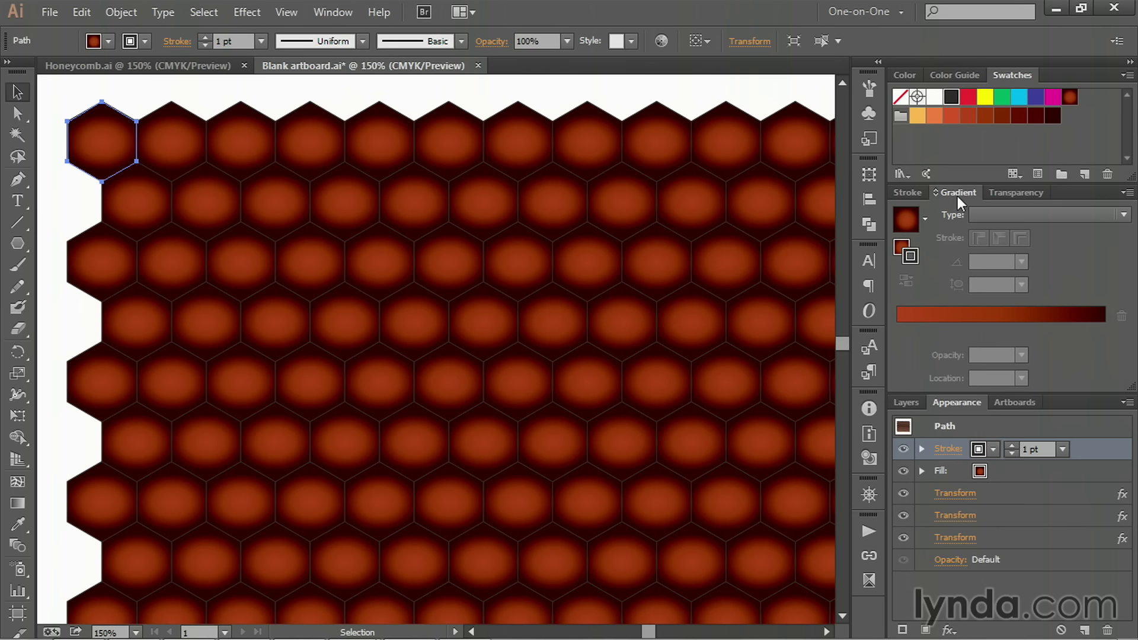
left_click(935, 193)
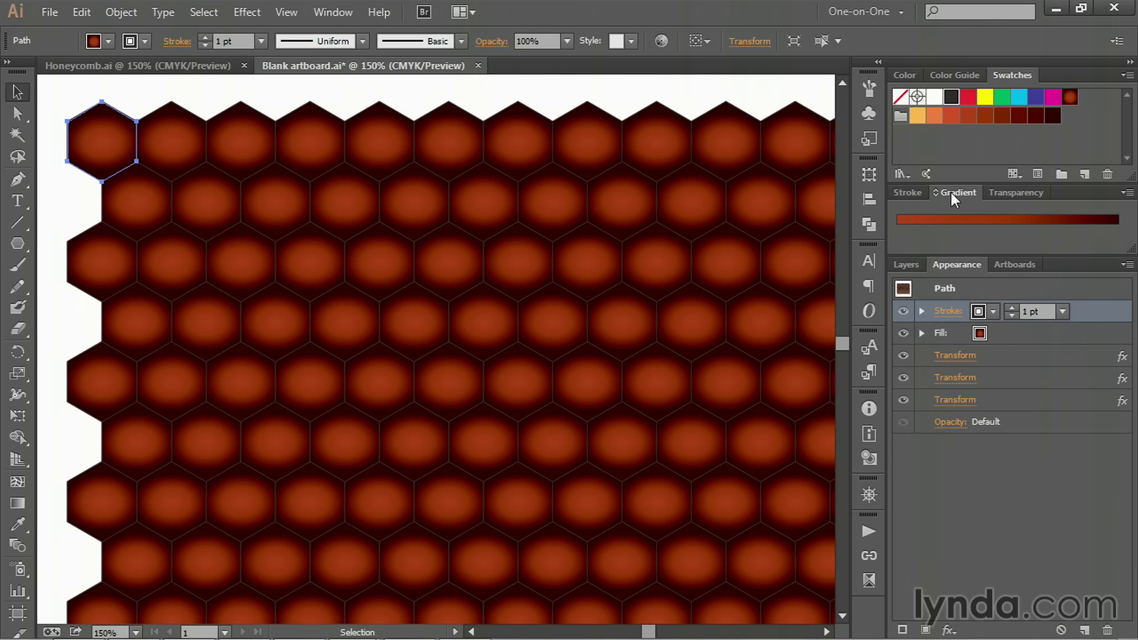
- Set the hexagons' stroke to the 100% yellow-black swatch, adjusted to C0 M85 Y100 K100
left_click(994, 312)
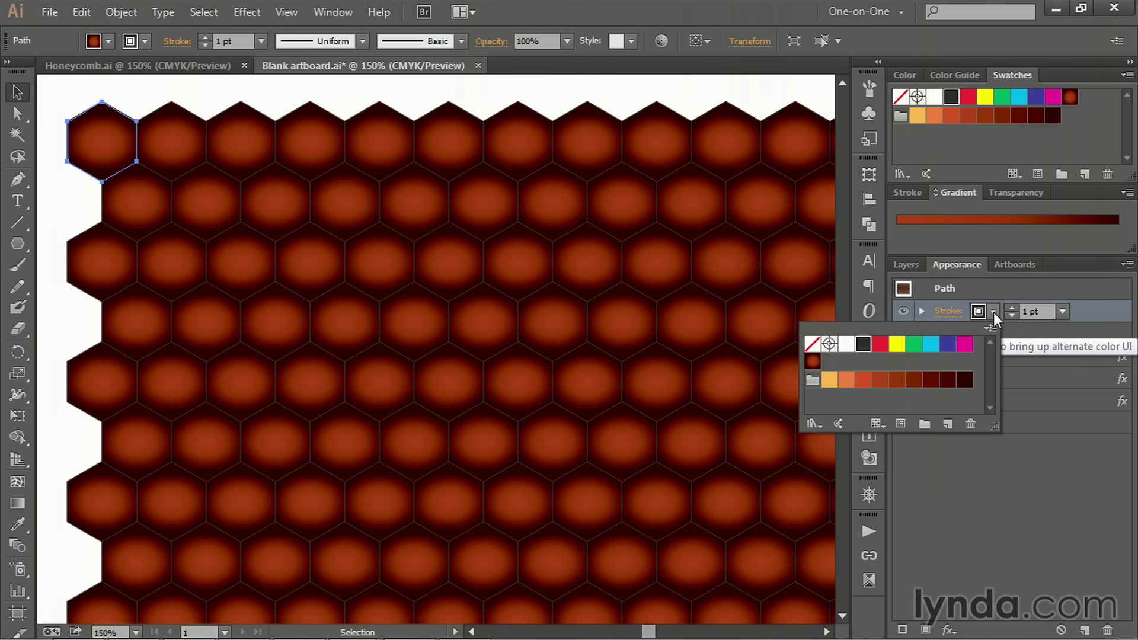
left_click(966, 380)
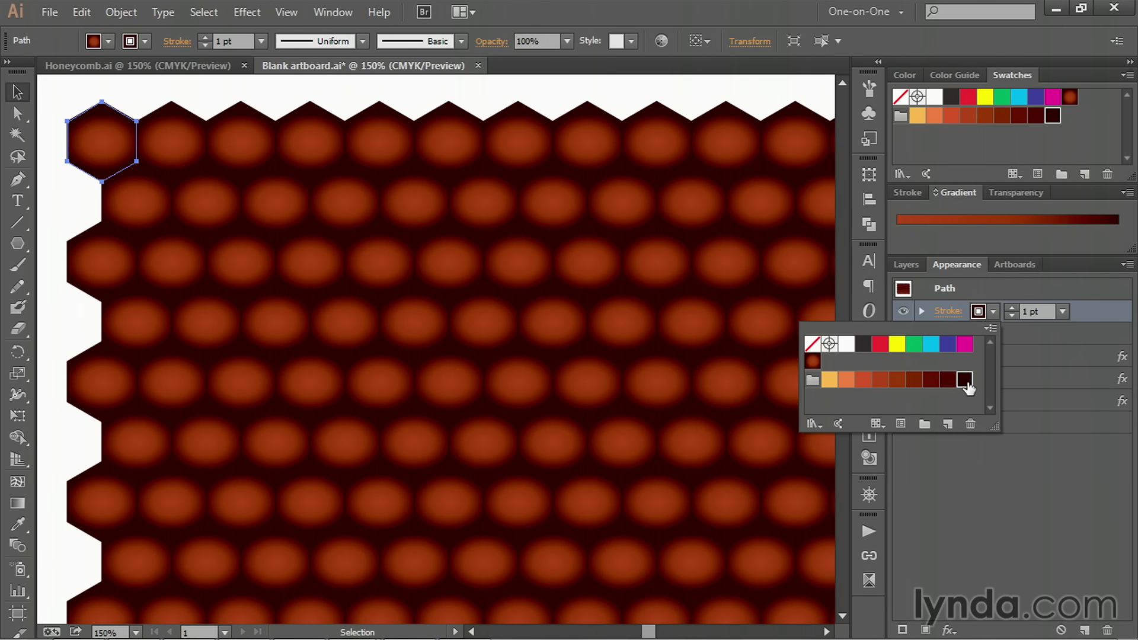
left_click(978, 311, "shift")
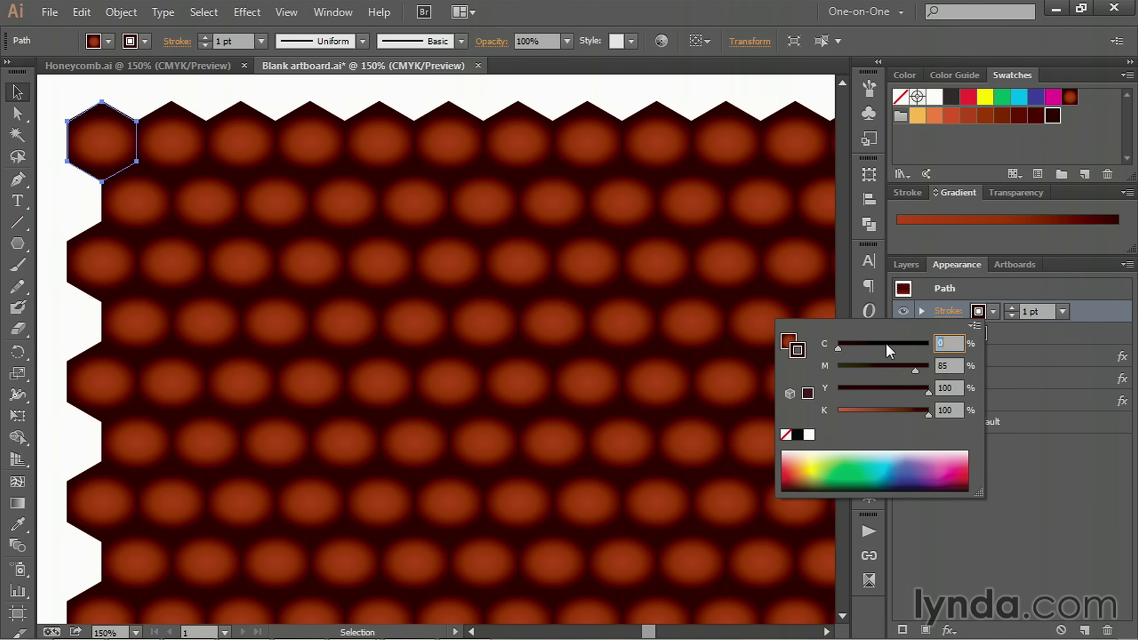
left_click(941, 350)
left_click(1045, 310)
- Set the stroke weight to 14 pt
left_click(1043, 311)
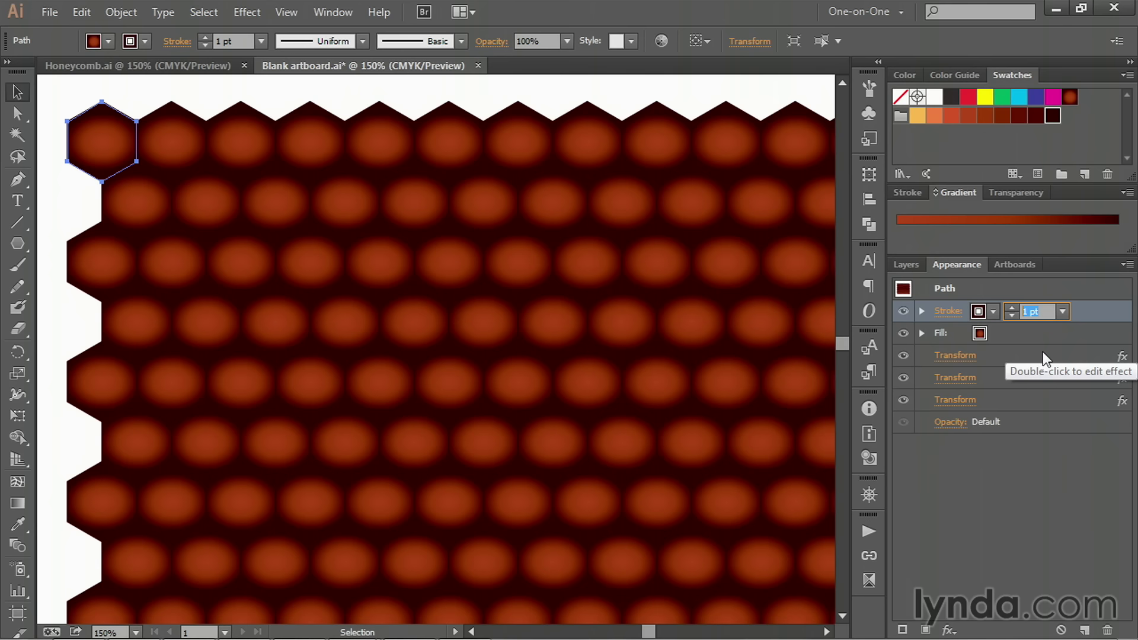
type("14")
key("Return")
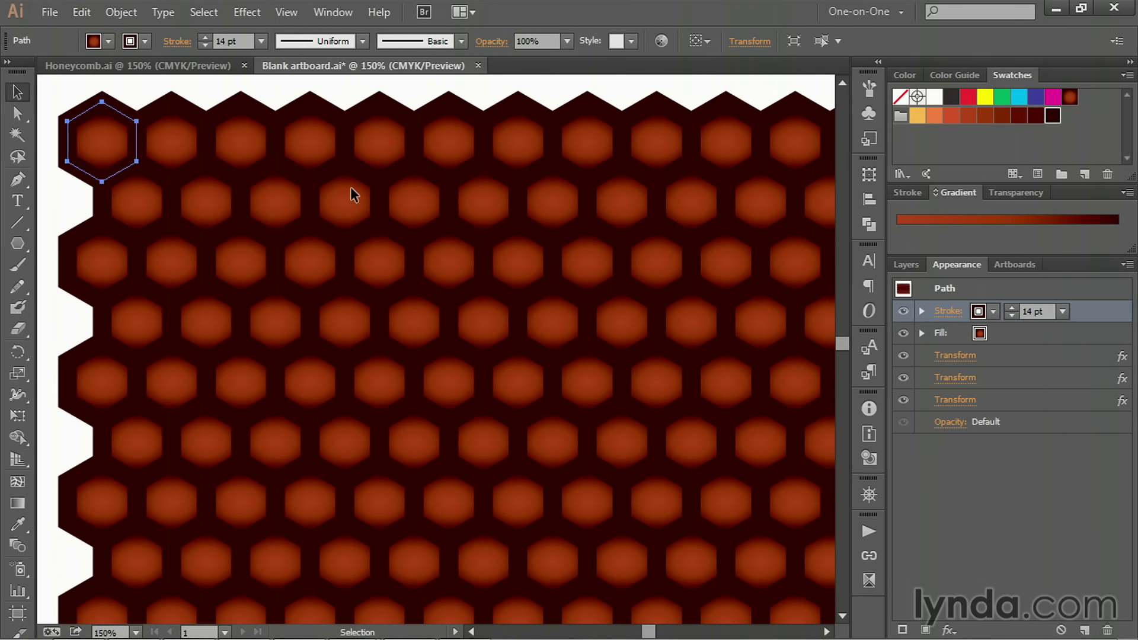
- Duplicate the dark stroke and make the new top stroke 4 pt
left_click(1085, 631)
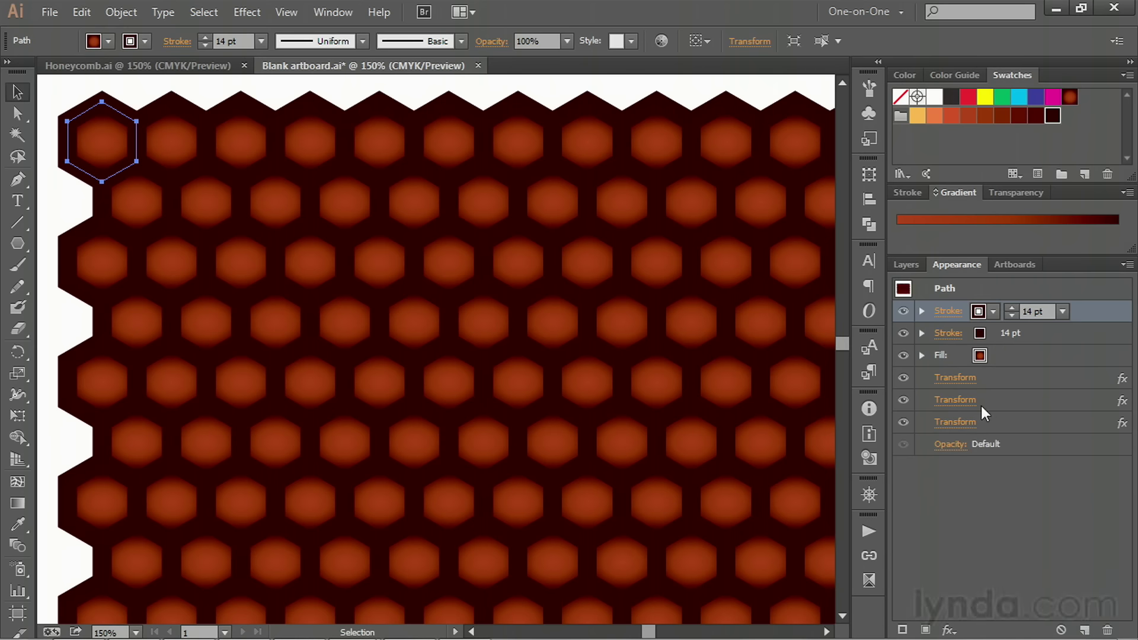
left_click(1026, 312)
key("BackSpace")
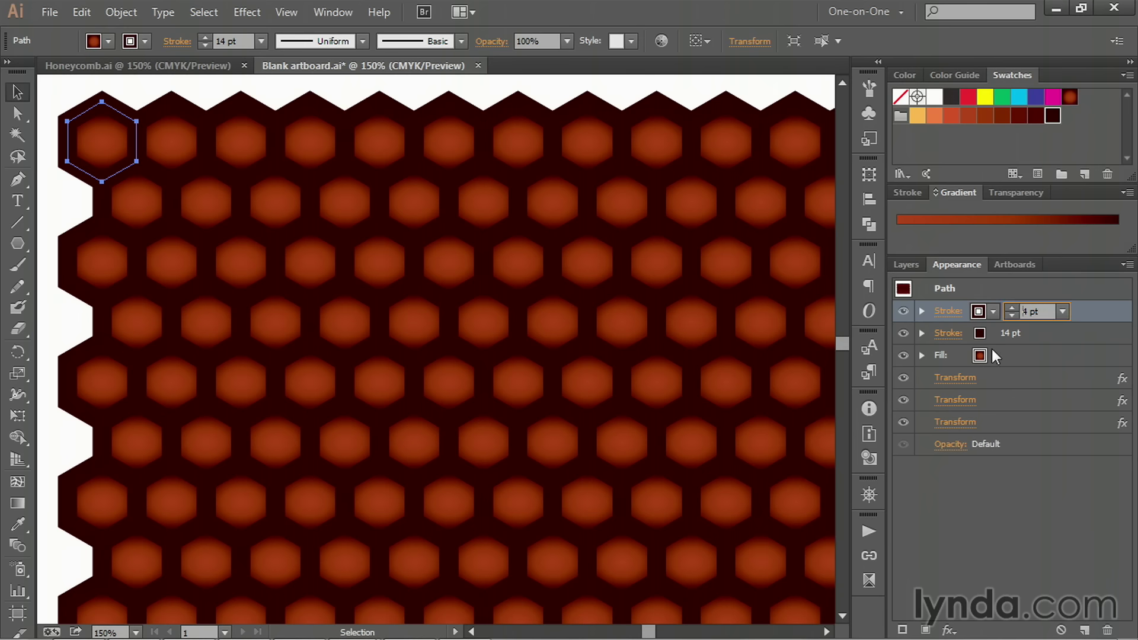
- Colour the 4 pt top stroke Honey yellow (C0 M35 Y85 K0)
left_click(993, 312)
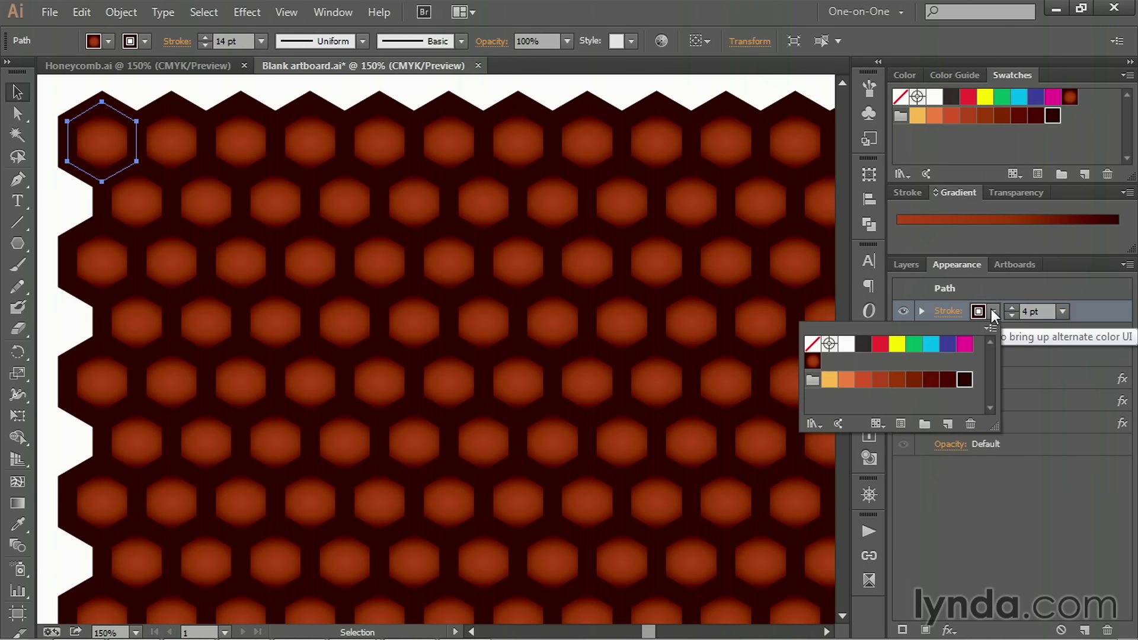
left_click(833, 387)
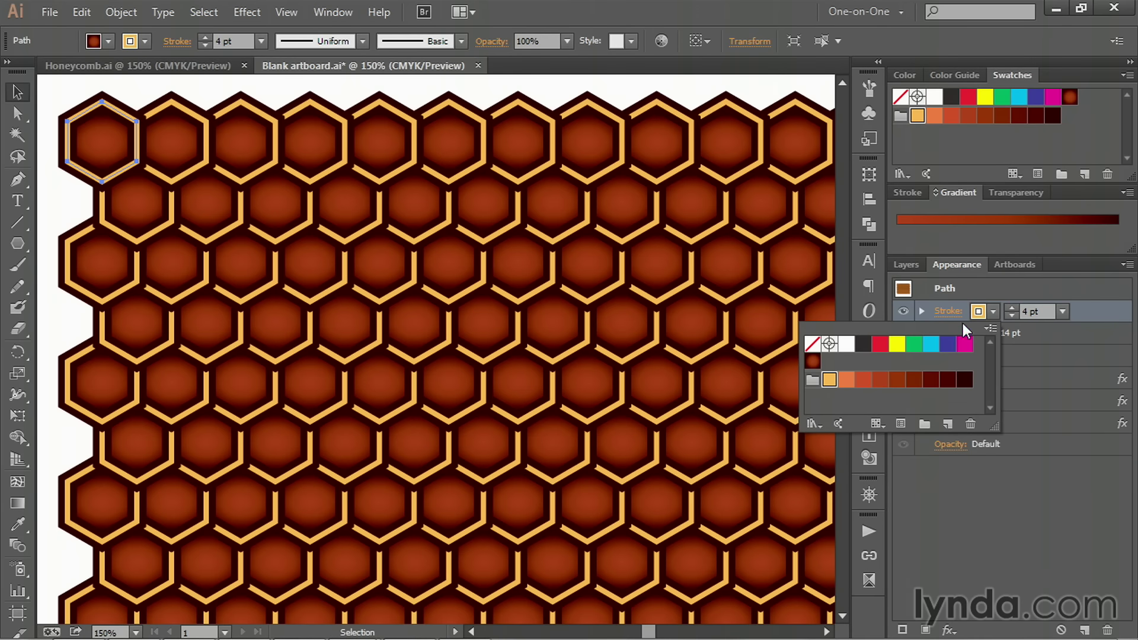
key("Escape")
left_click(976, 312, "shift")
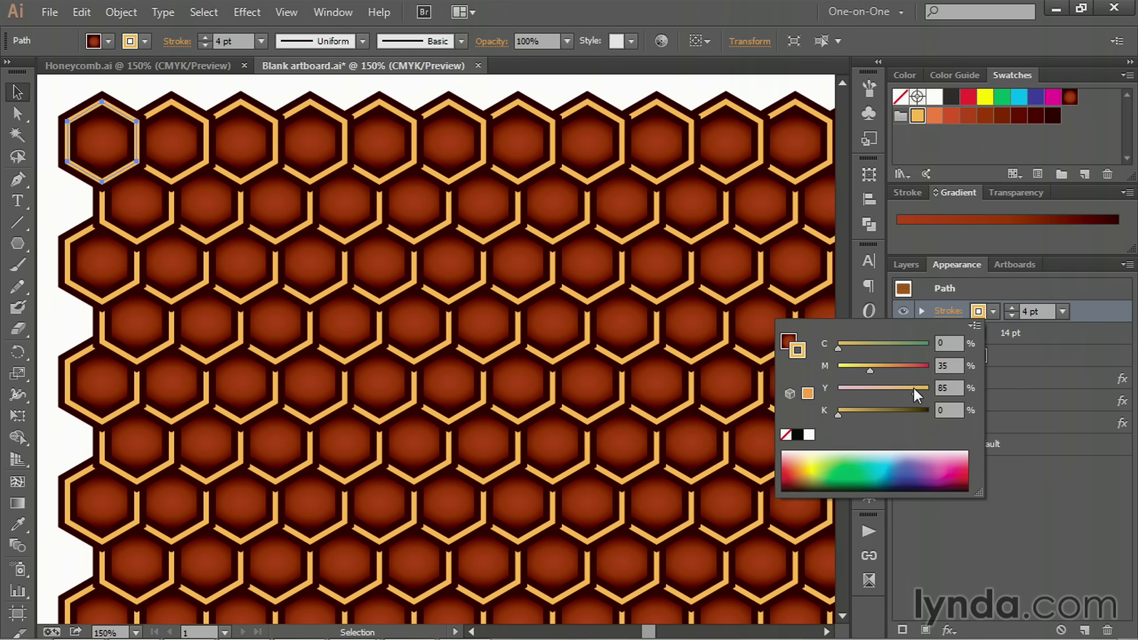
left_click(987, 311)
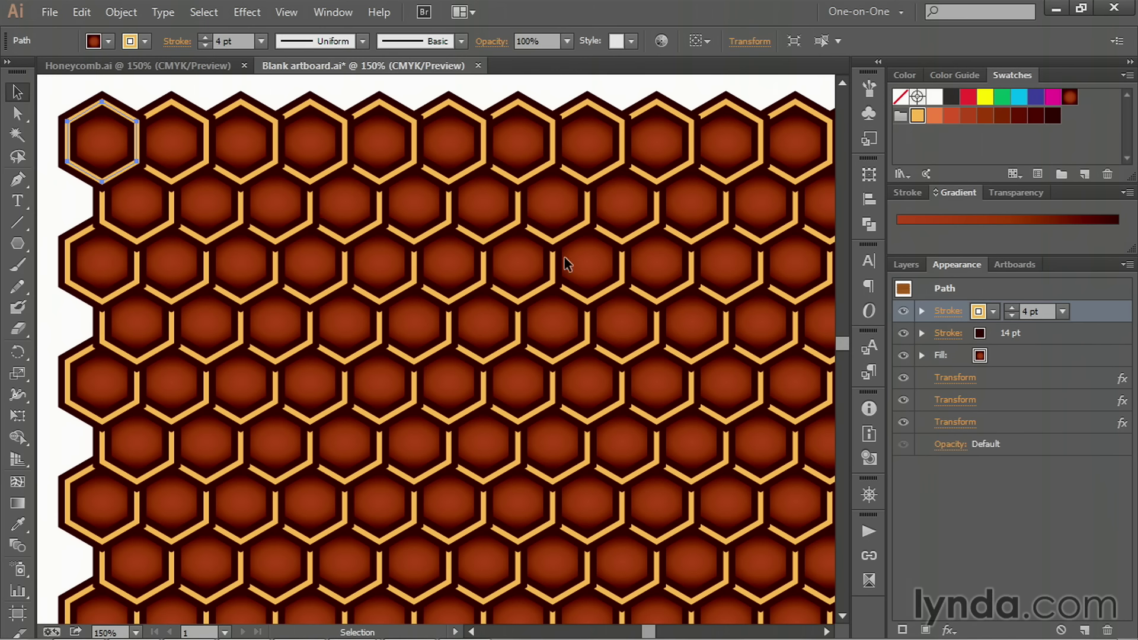
- Move all three Transform effects to the top of the Appearance stack, directly under Path
left_click(1016, 380)
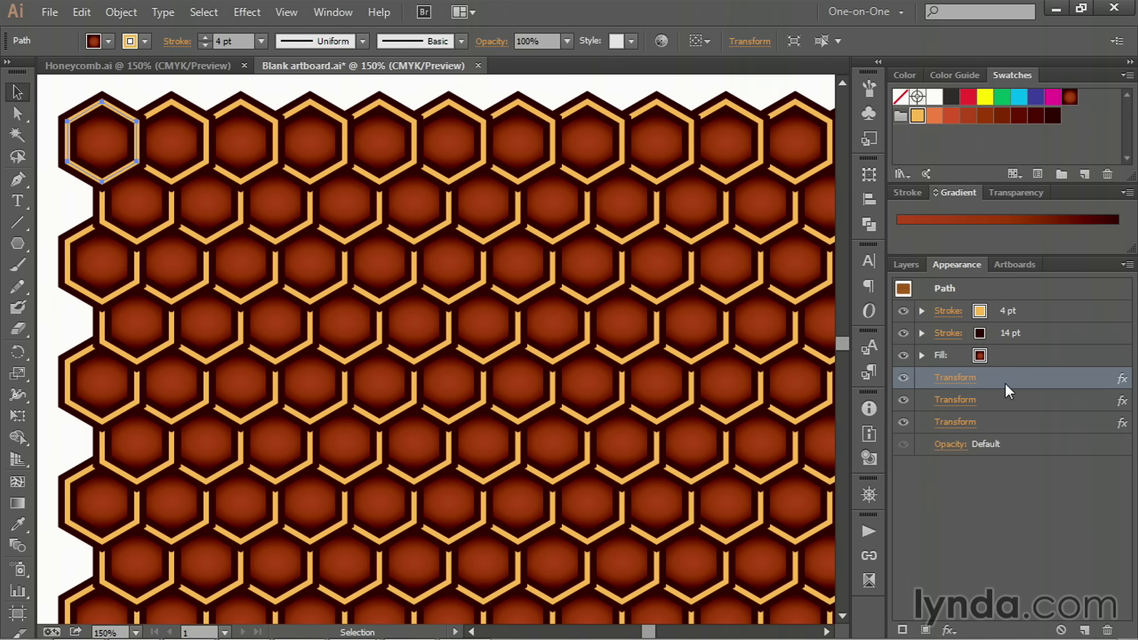
left_click(1004, 422, "shift")
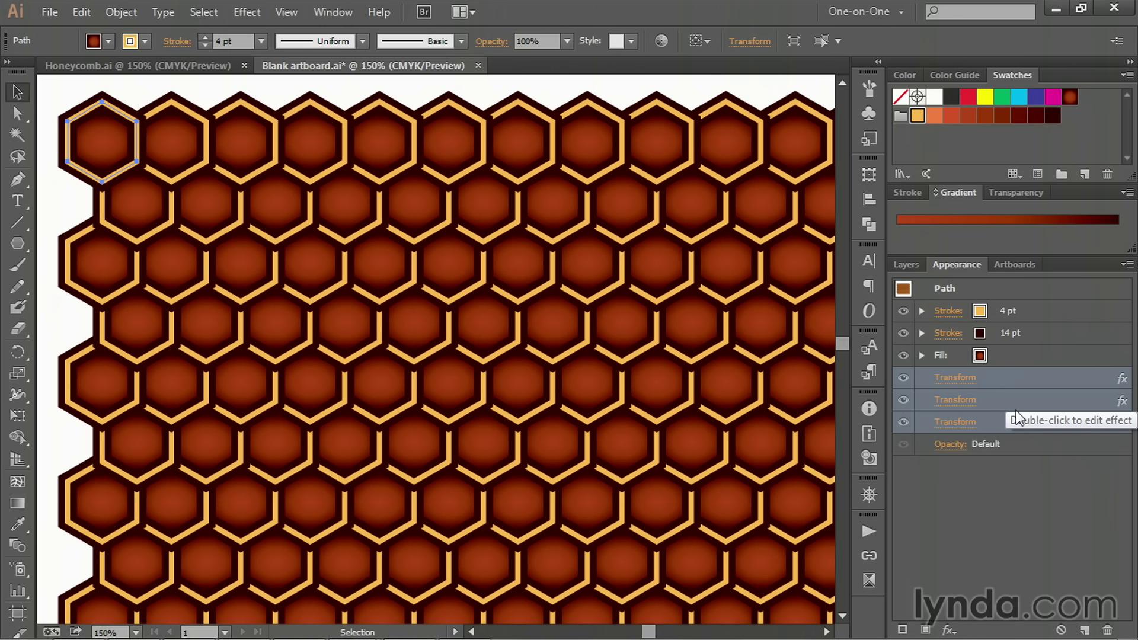
mouse_move(1005, 421)
left_mouse_down()
mouse_move(970, 342)
mouse_move(970, 296)
mouse_move(952, 292)
mouse_move(960, 295)
left_mouse_up()
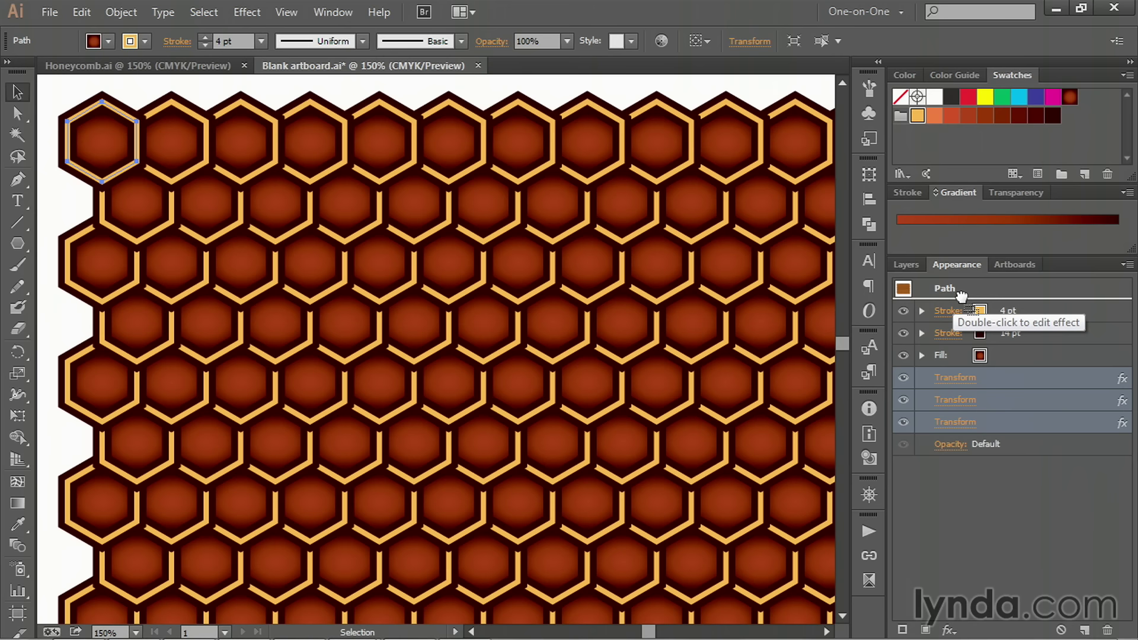
left_click_drag(960, 295, 962, 297)
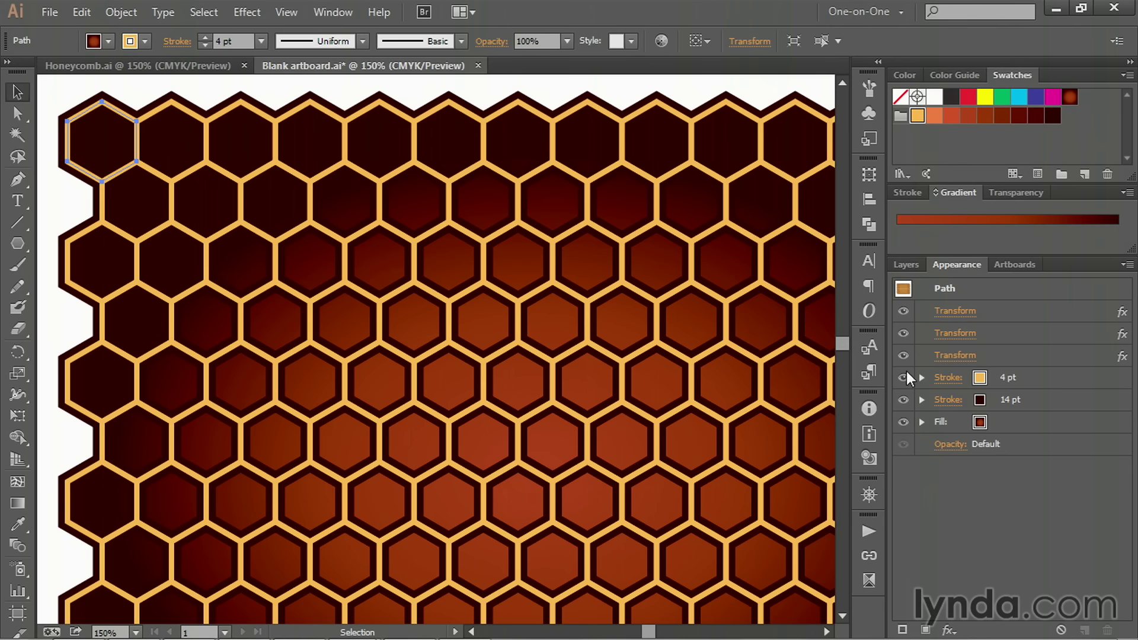
- Give the 4 pt yellow stroke a Transform effect moving it 7 pt horizontally and -7 pt vertically
left_click(1045, 374)
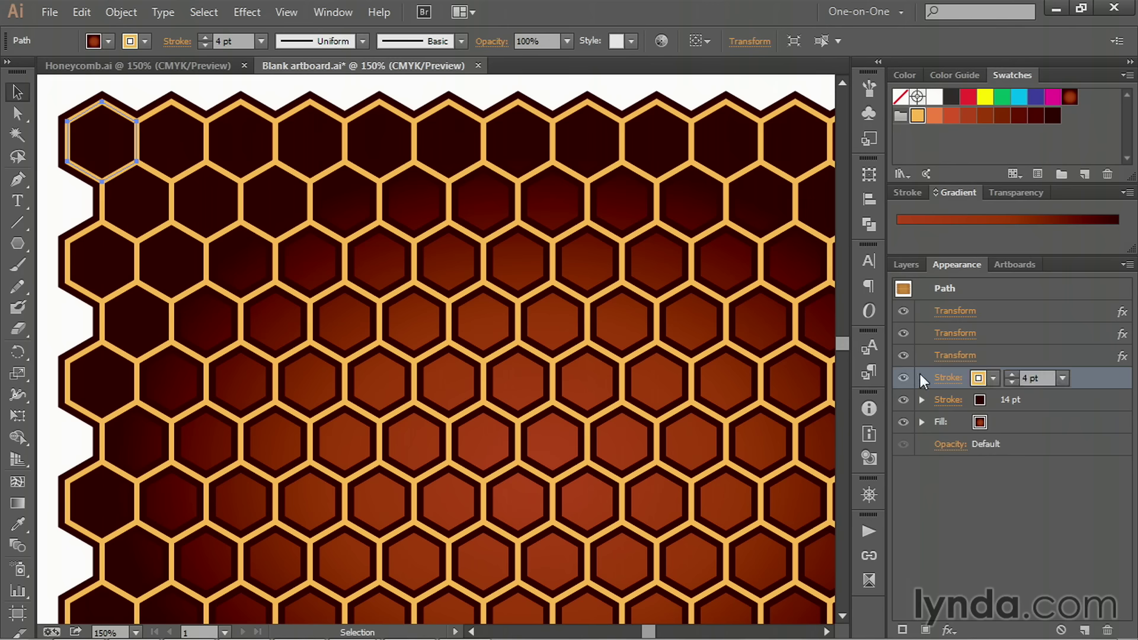
left_click(922, 378)
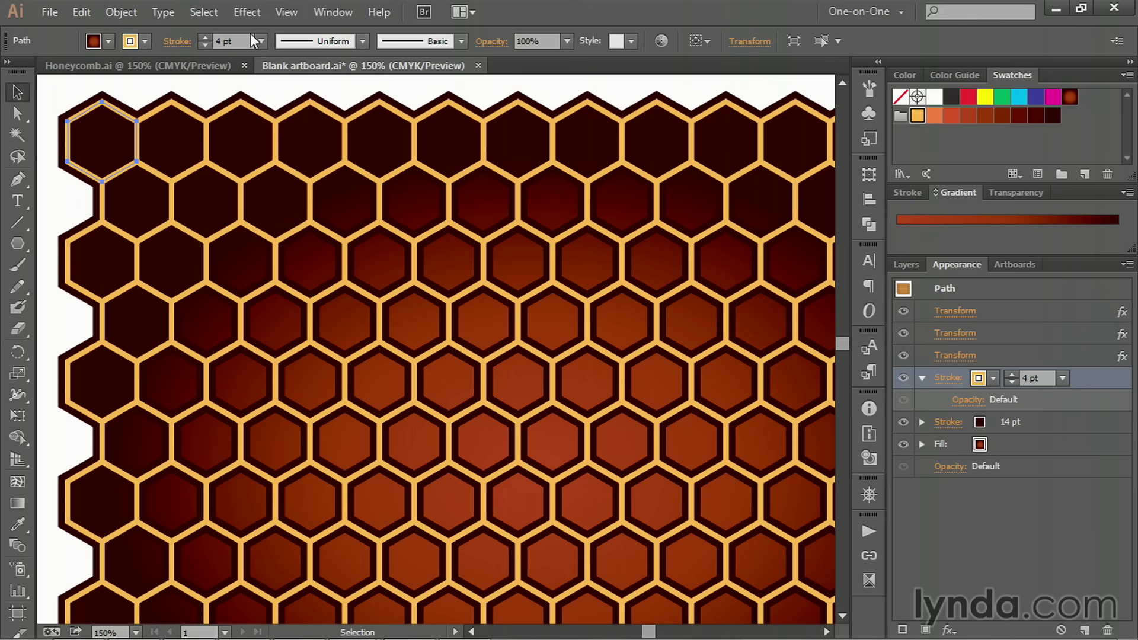
left_click(247, 12)
mouse_move(250, 157)
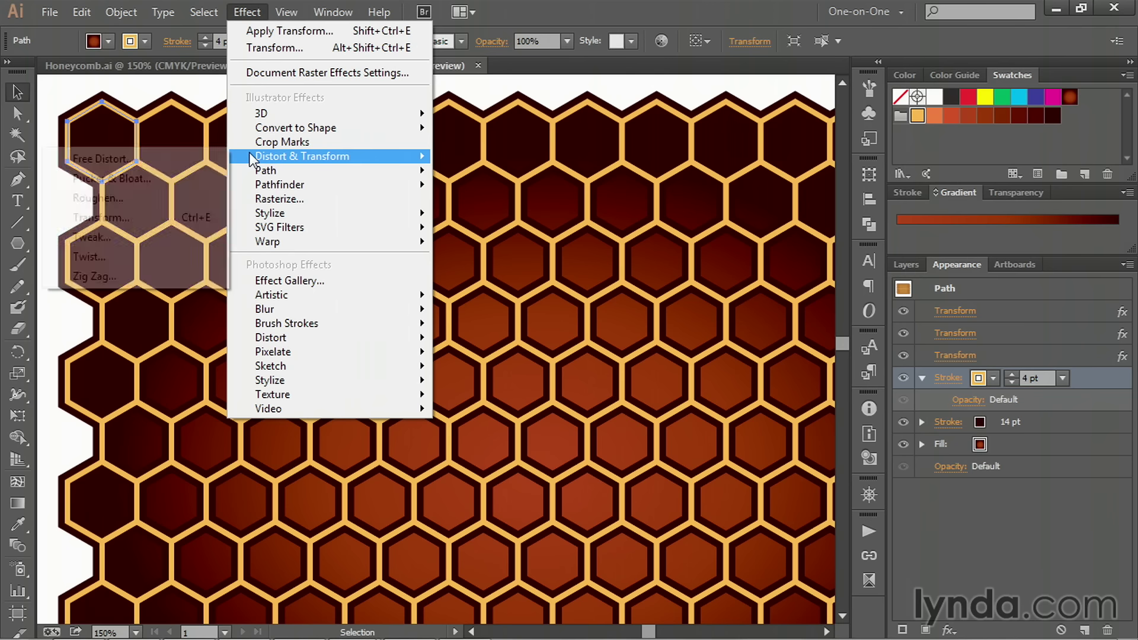
left_click(158, 218)
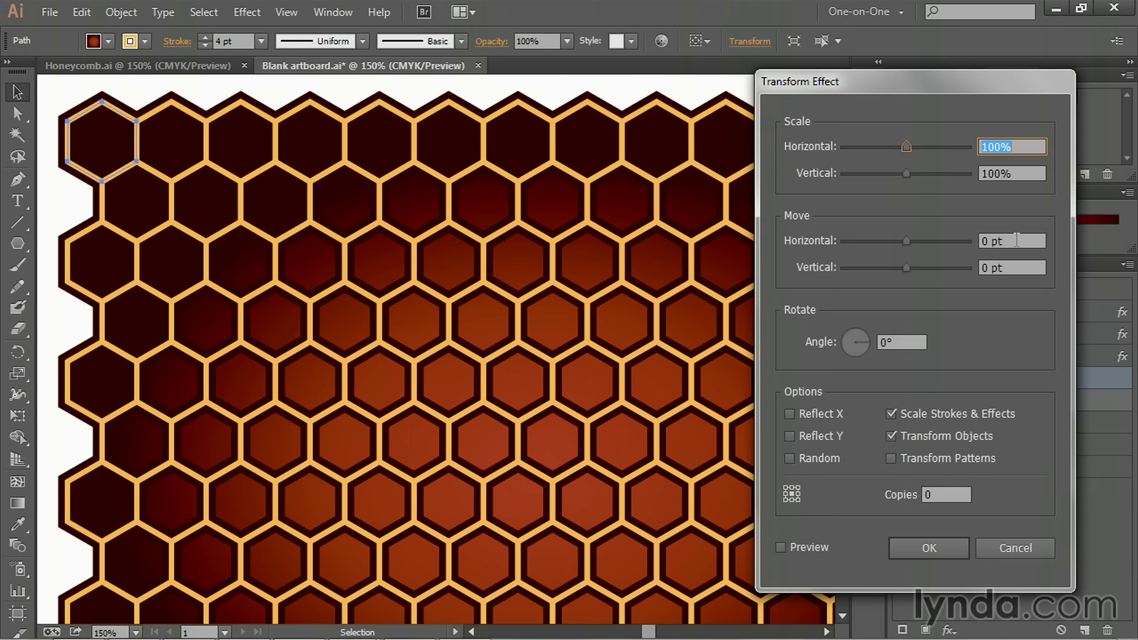
left_click_drag(1018, 240, 964, 238)
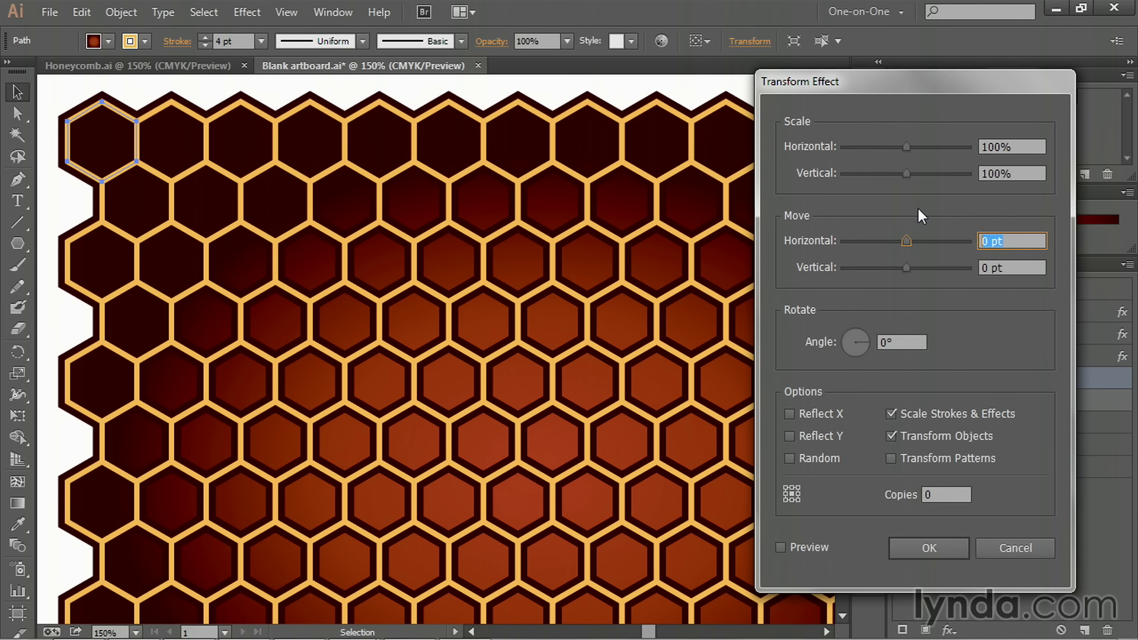
type("7")
key("Tab")
type("-7")
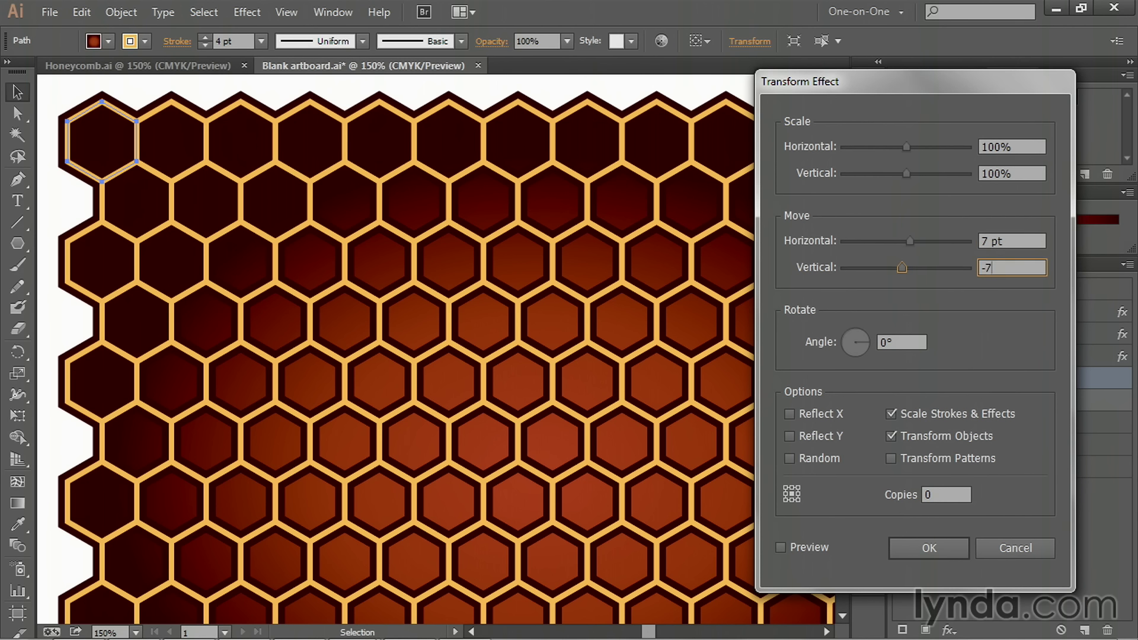
key("Tab")
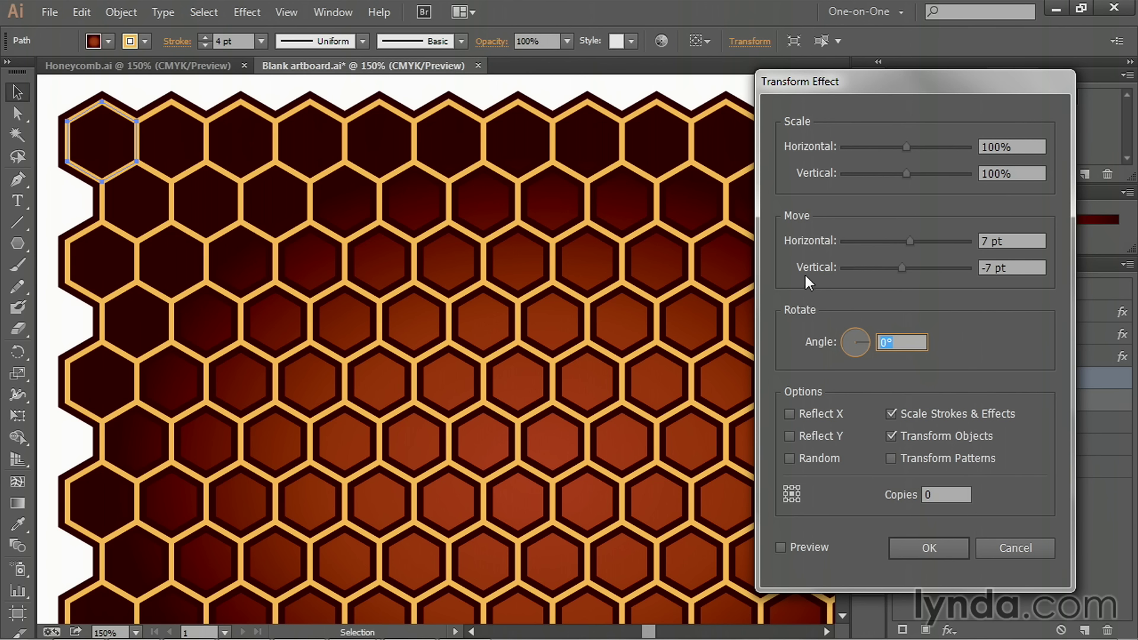
left_click(780, 547)
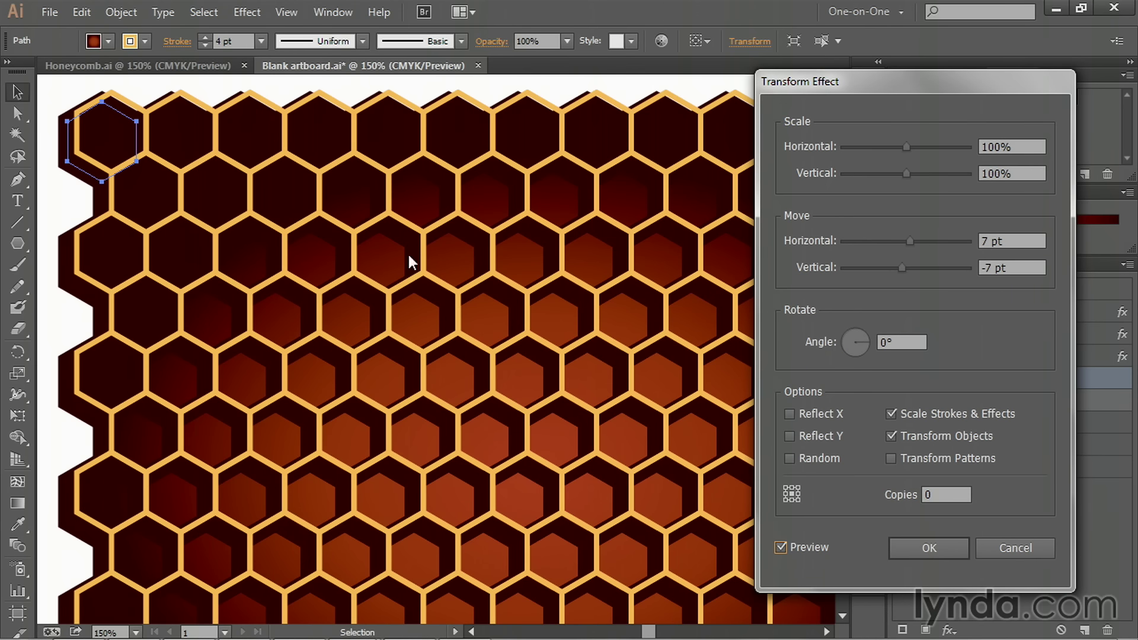
left_click(935, 546)
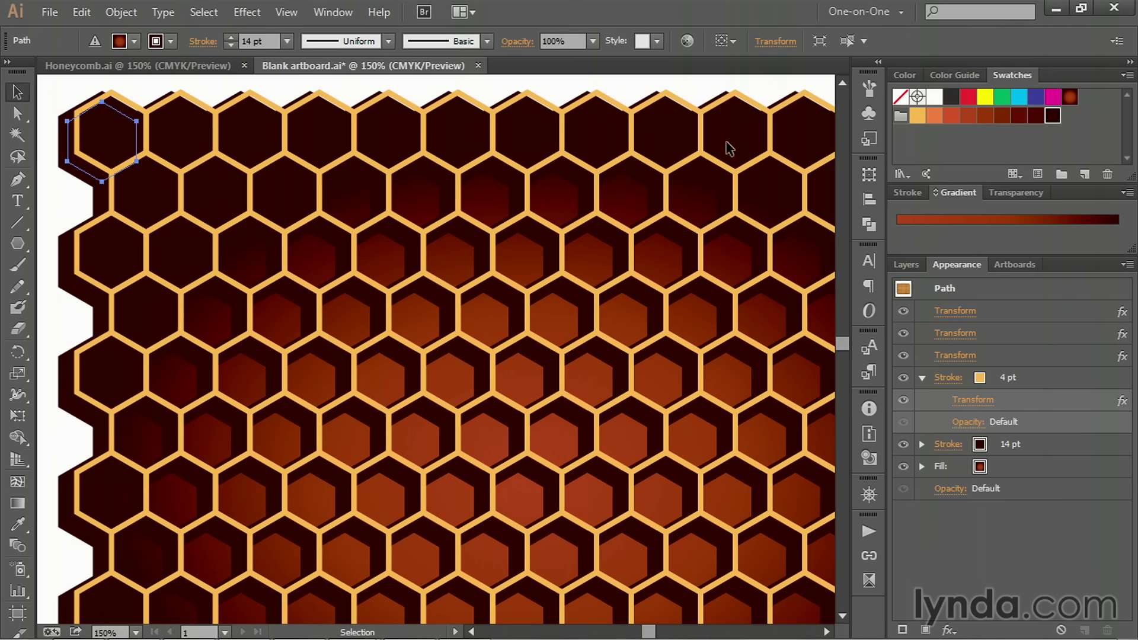
- Apply a Round Corners effect with a 6 pt radius
left_click(247, 12)
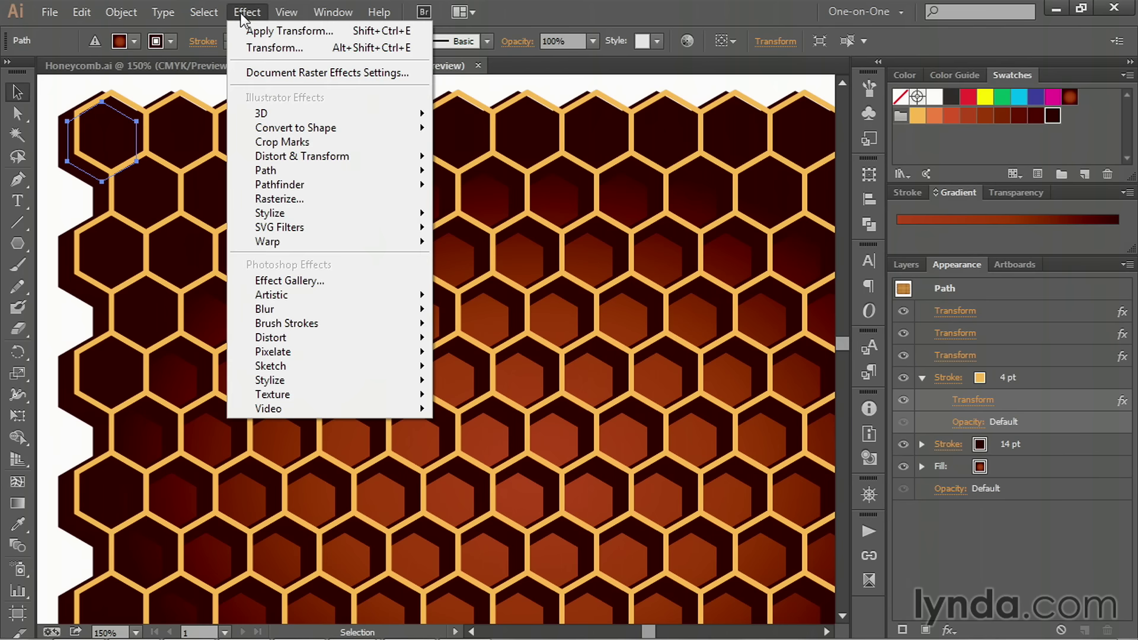
mouse_move(299, 217)
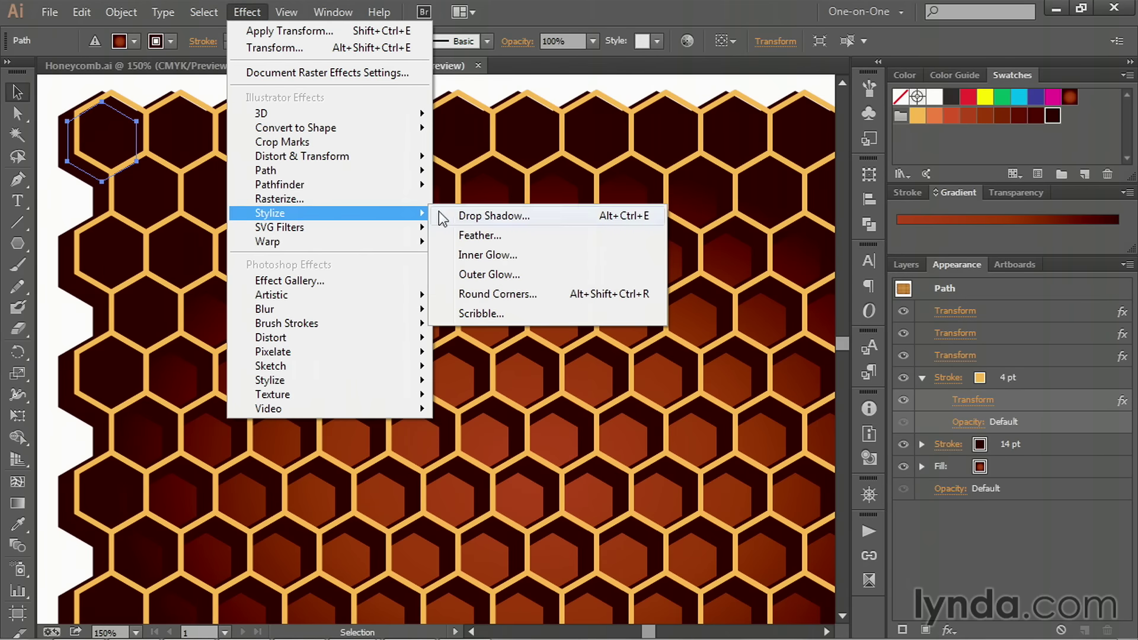
left_click(553, 292)
type("6")
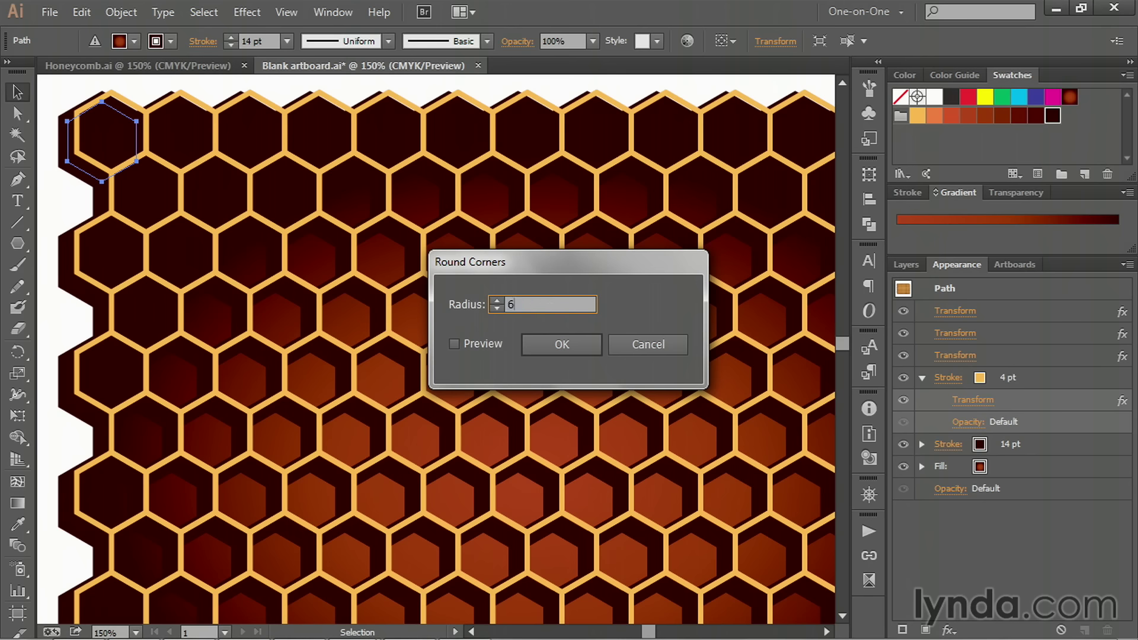
left_click(454, 344)
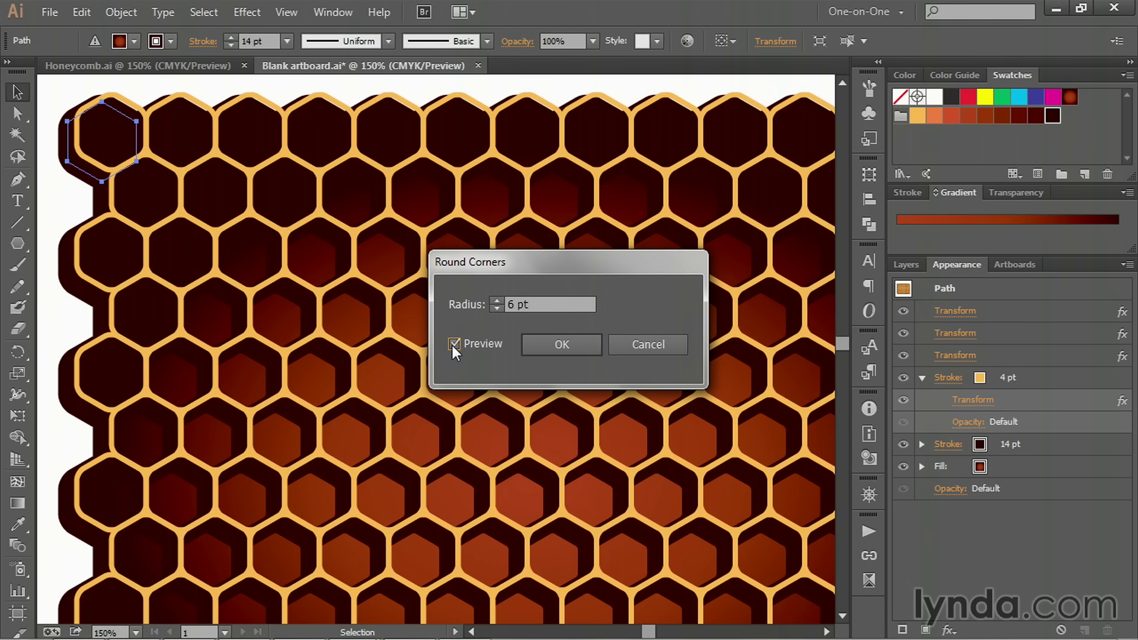
left_click(561, 346)
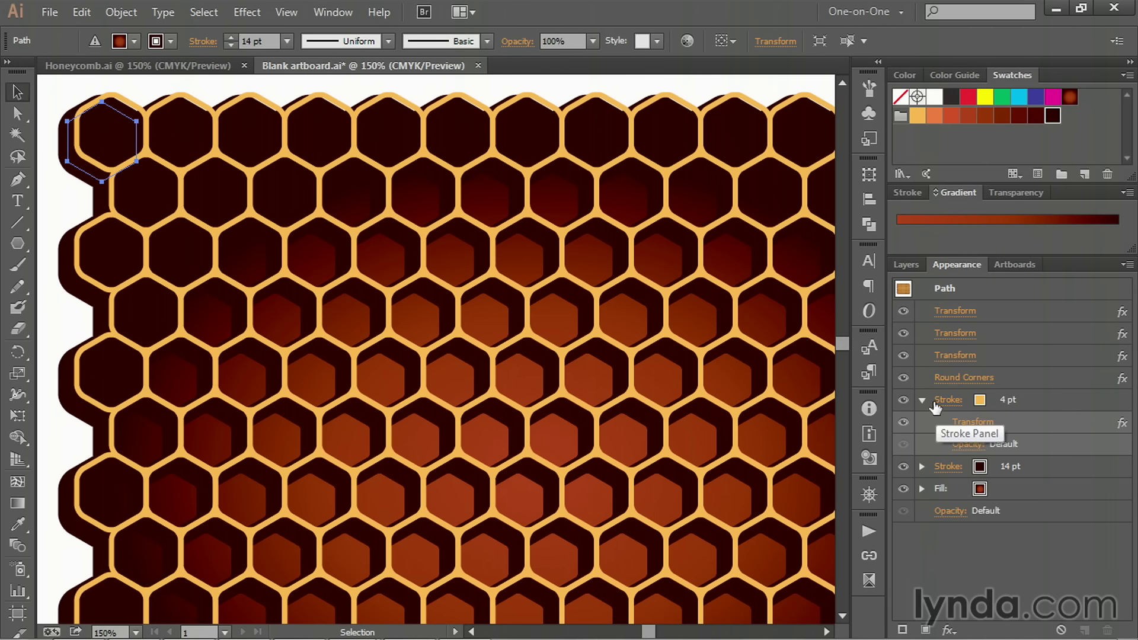
- Place Round Corners below the third Transform and collapse the 4 pt stroke's effects
left_click_drag(1014, 380, 1001, 431)
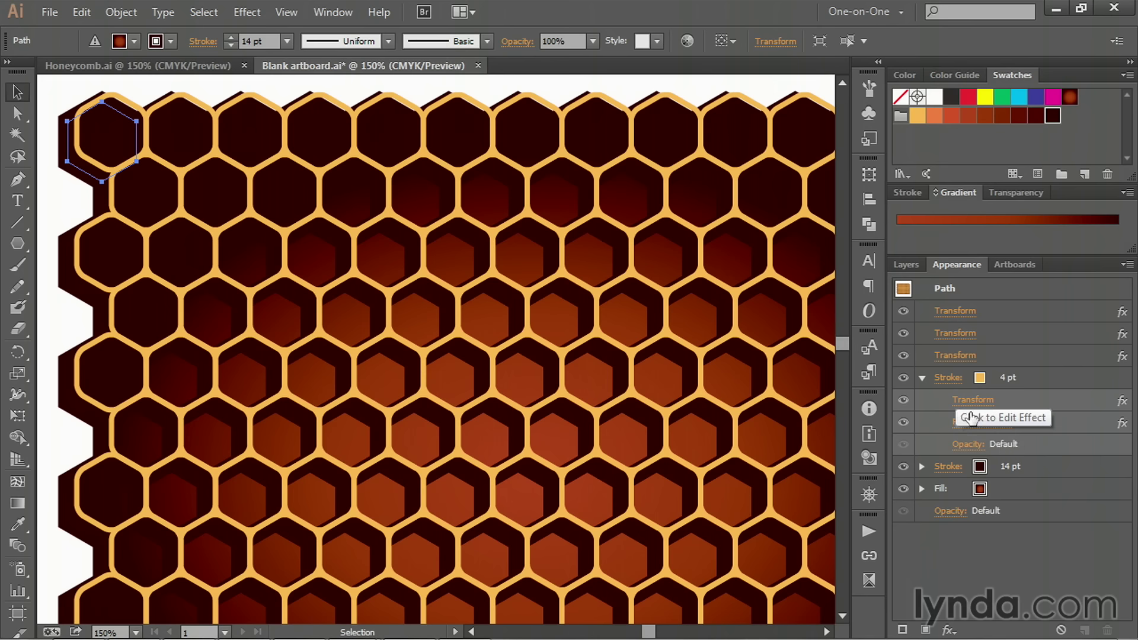
left_click(1040, 424)
left_click_drag(1040, 424, 1009, 365)
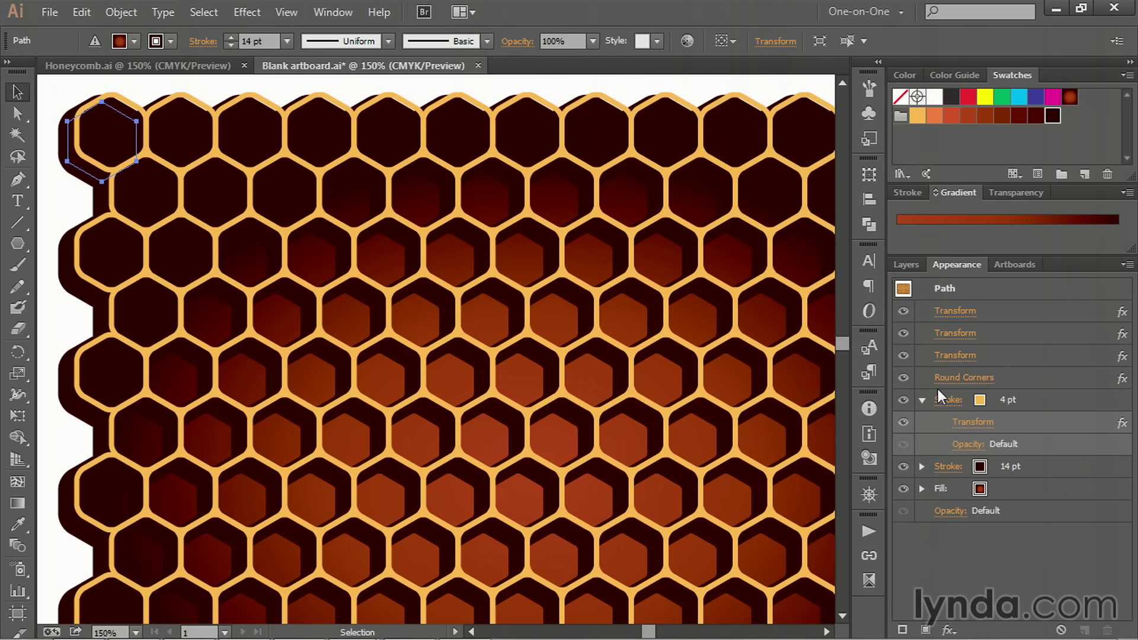
left_click(923, 399)
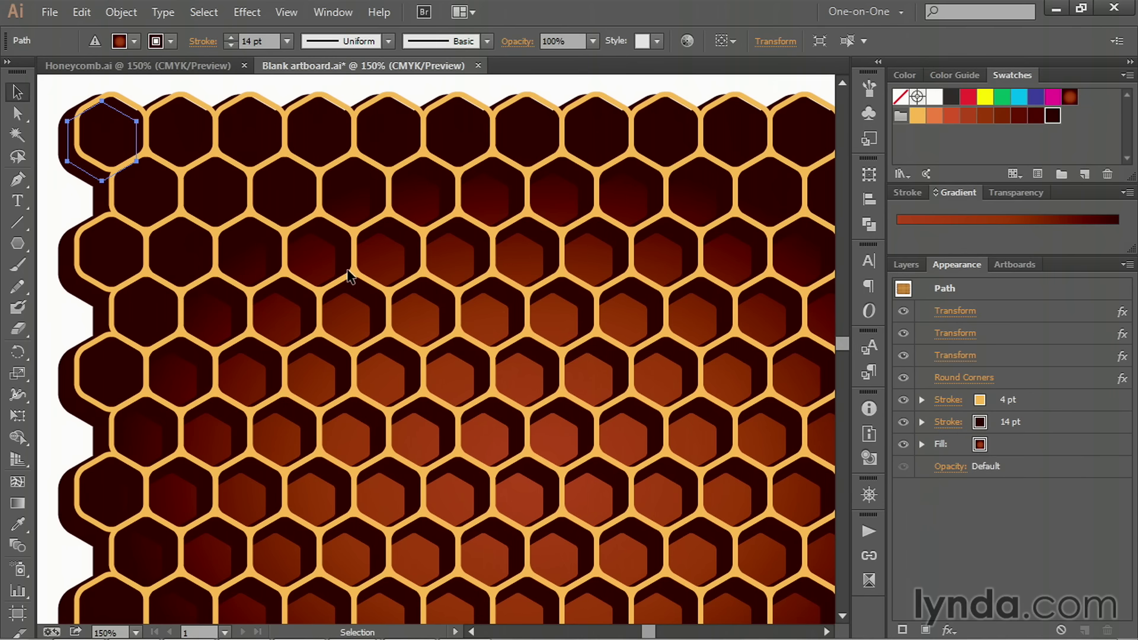
- At 100% zoom, centre the honeycomb horizontally and vertically using Align to Artboard
key("ctrl+1")
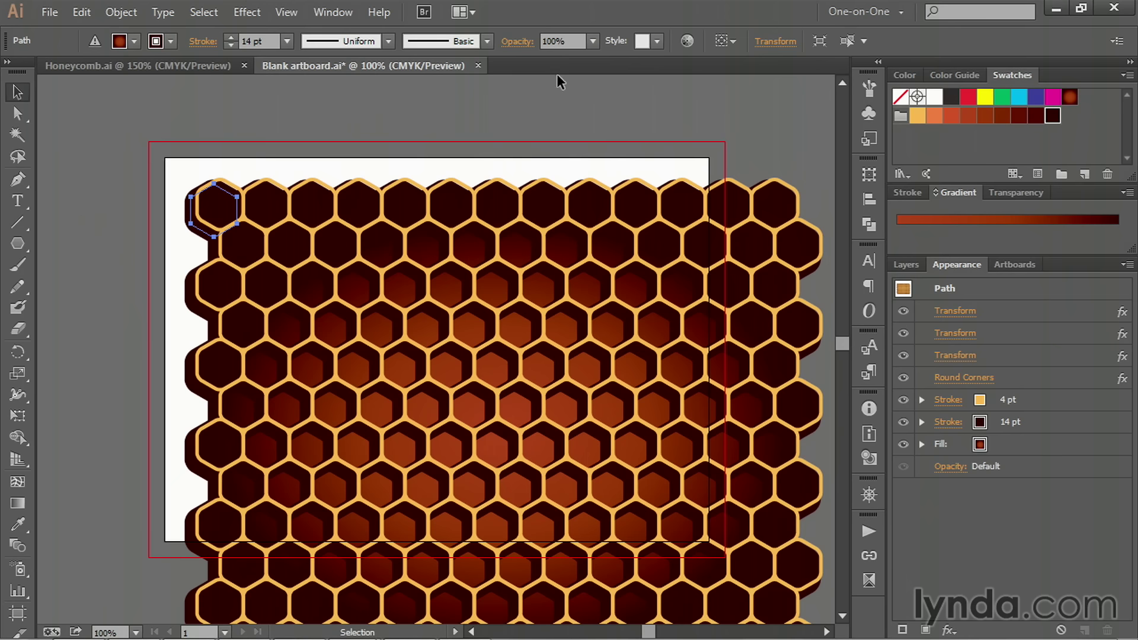
left_click(336, 13)
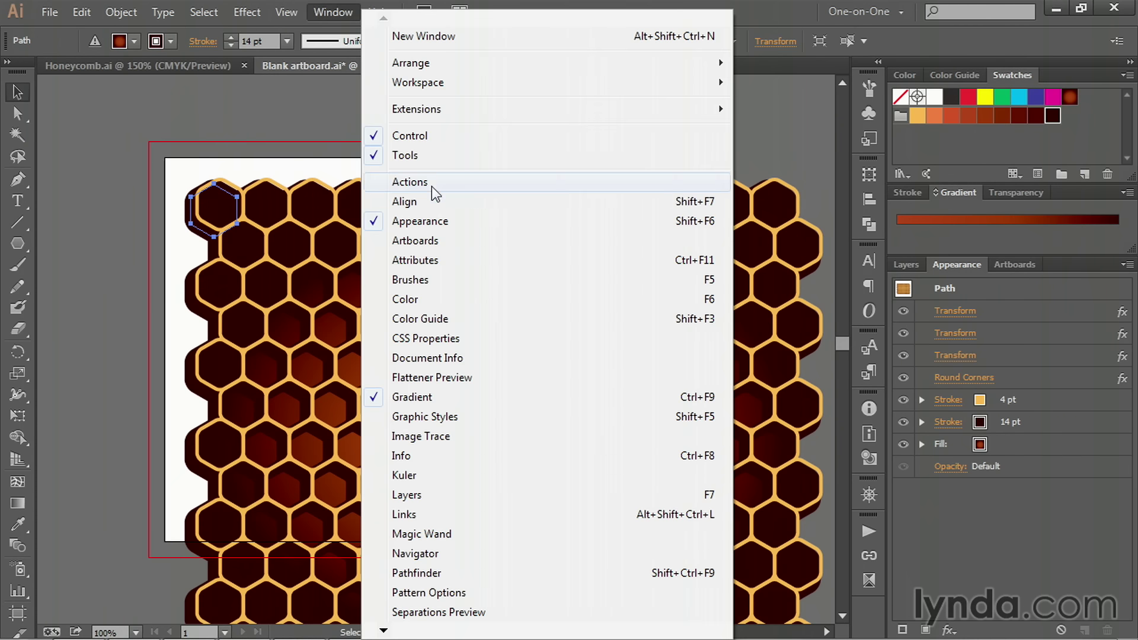
left_click(440, 206)
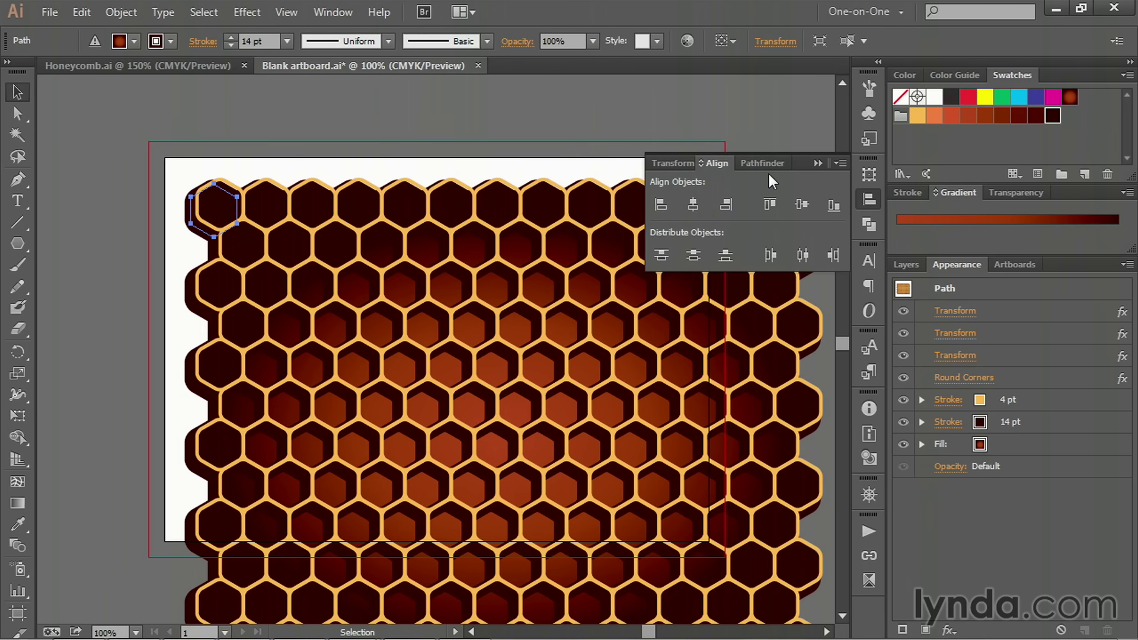
left_click(702, 164)
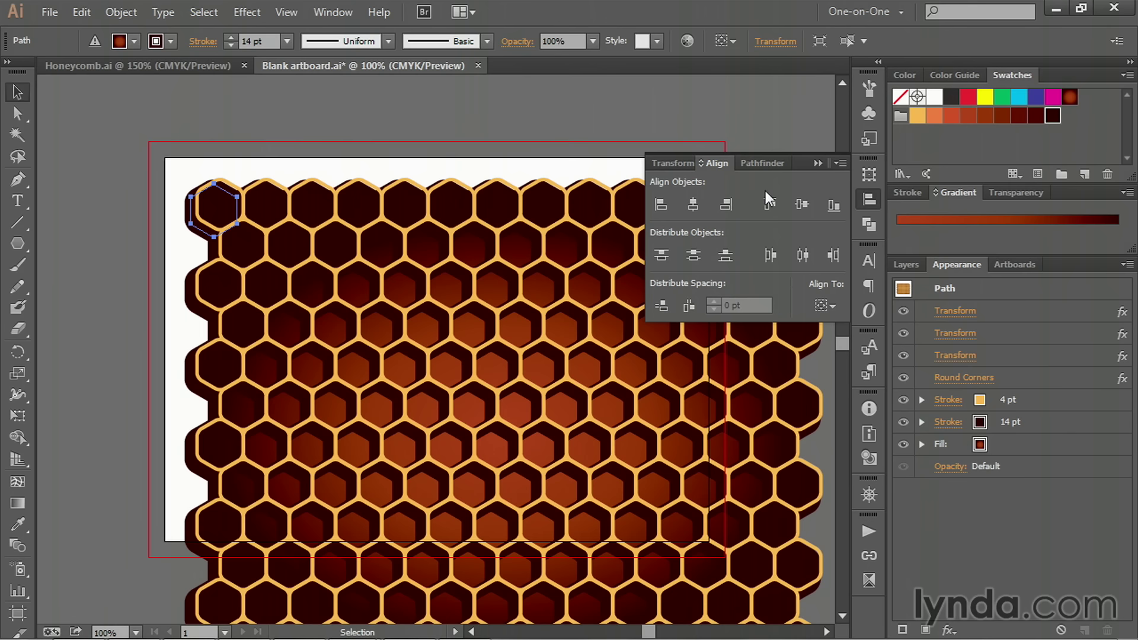
left_click(831, 305)
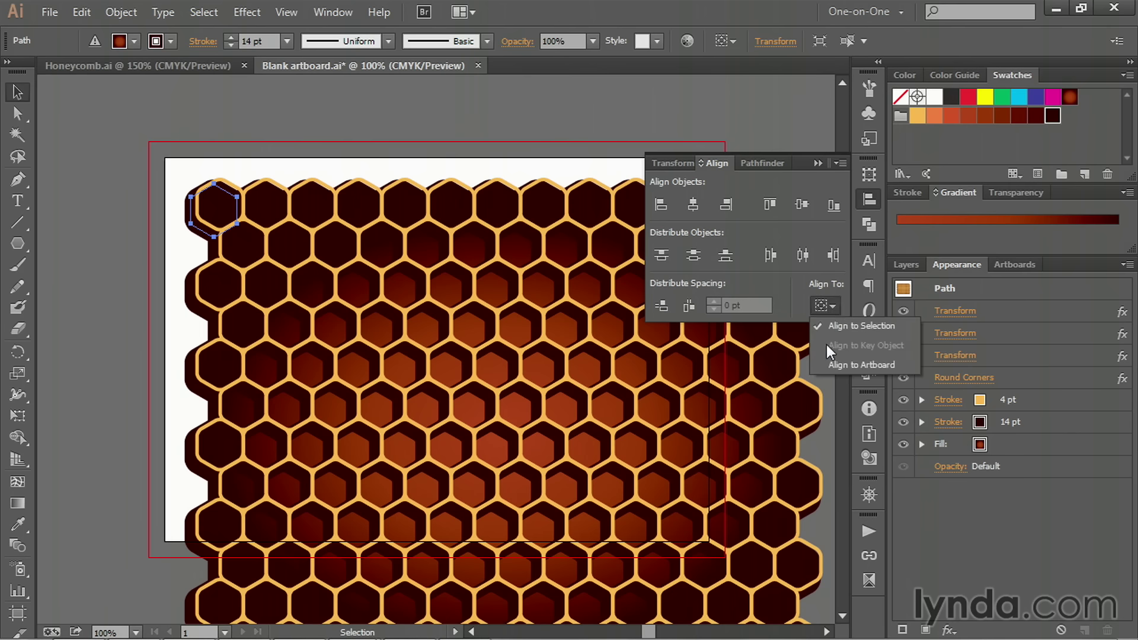
left_click(826, 368)
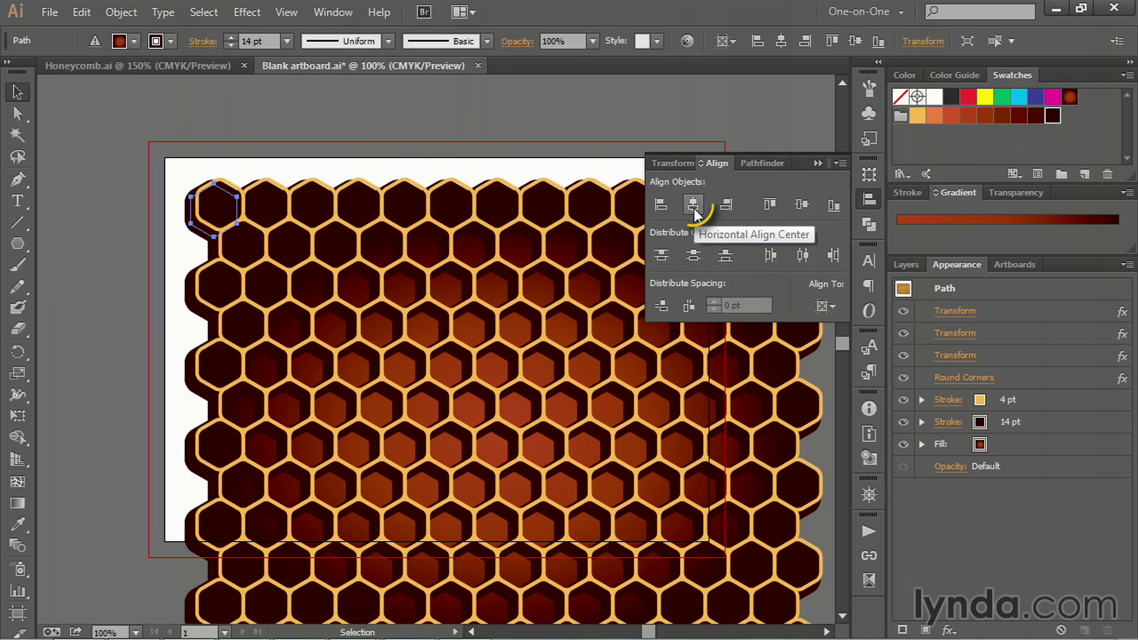
left_click(694, 205)
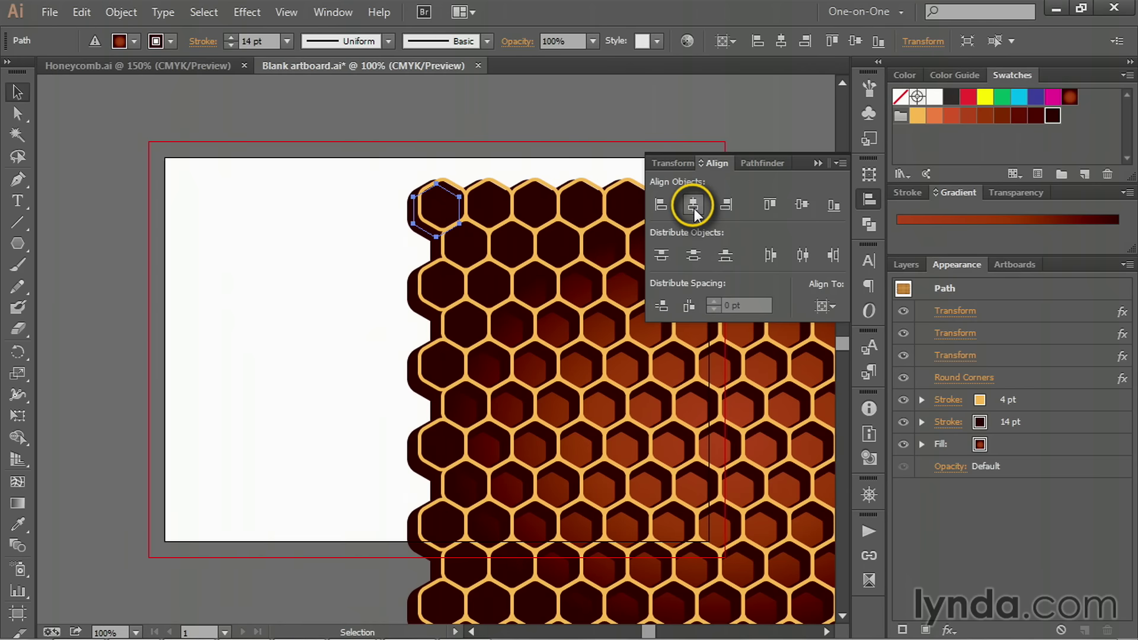
left_click(801, 205)
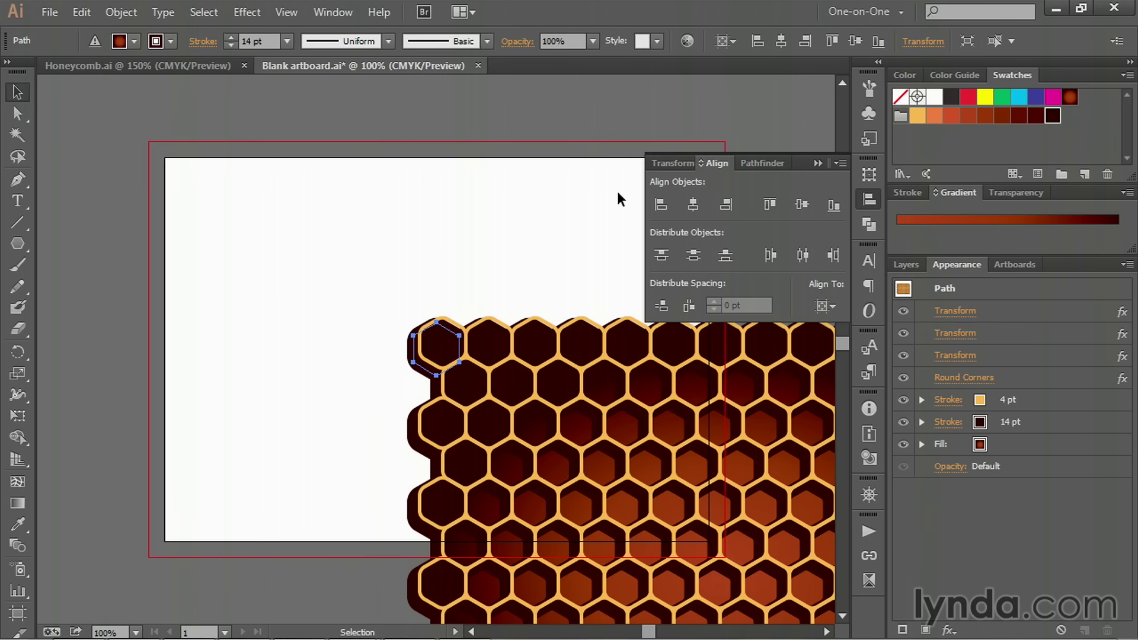
- Turn on Use Preview Bounds and re-centre the honeycomb horizontally and vertically
left_click(841, 162)
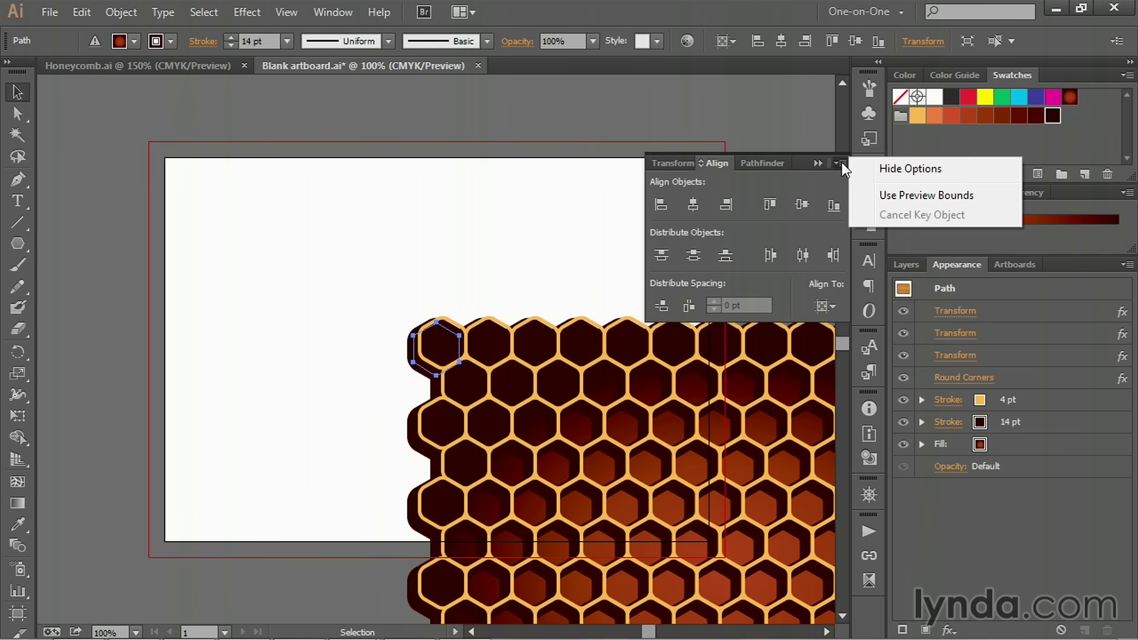
left_click(863, 198)
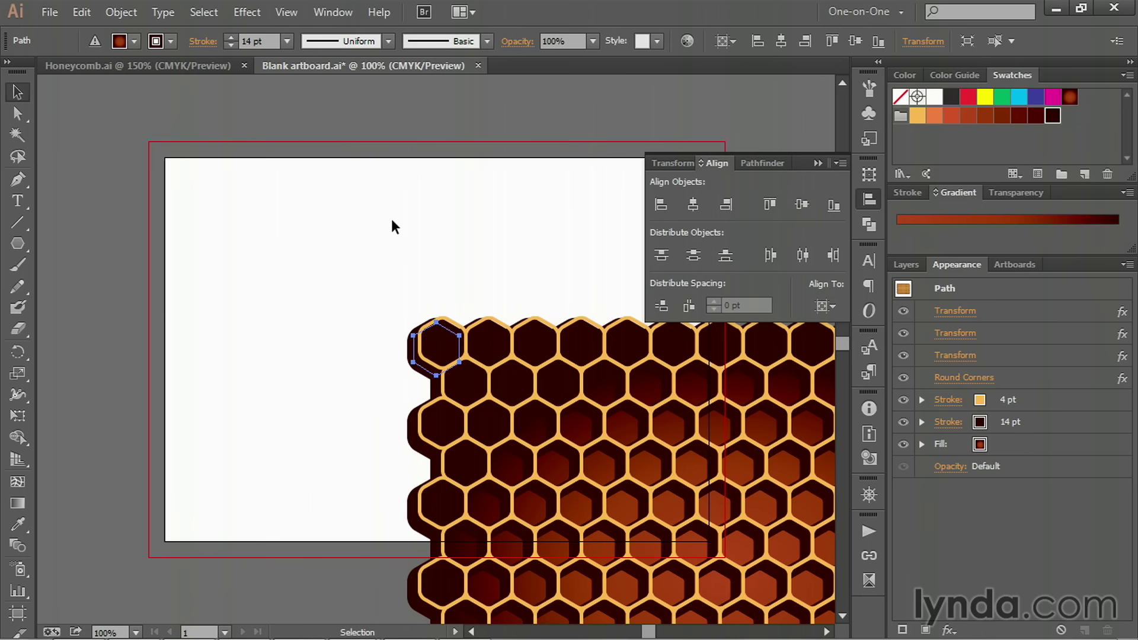
left_click(693, 206)
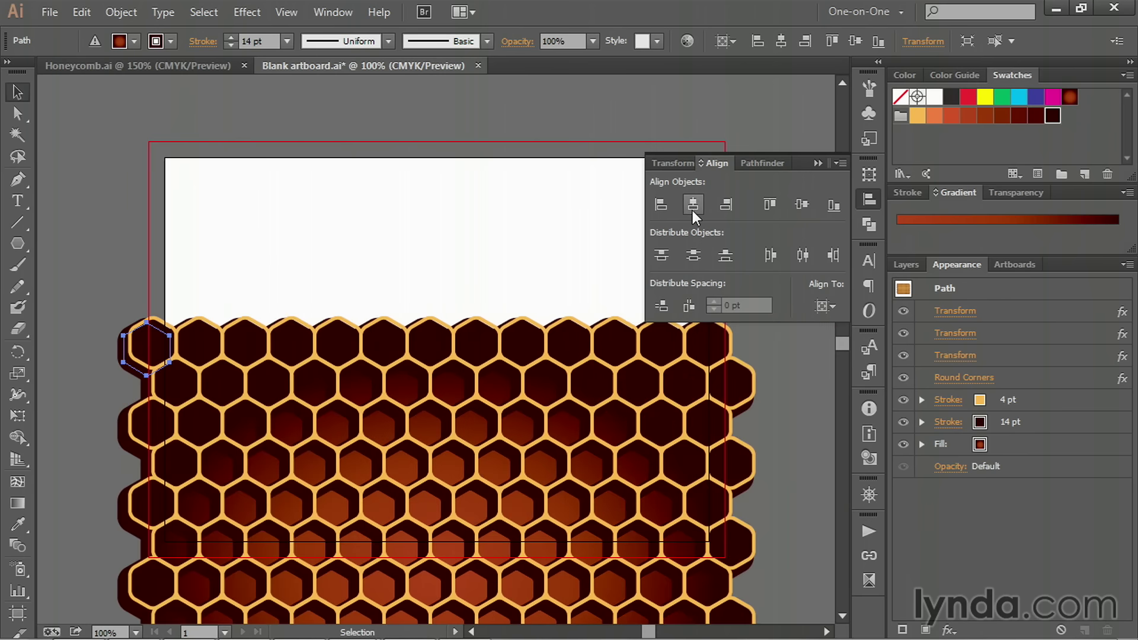
left_click(801, 205)
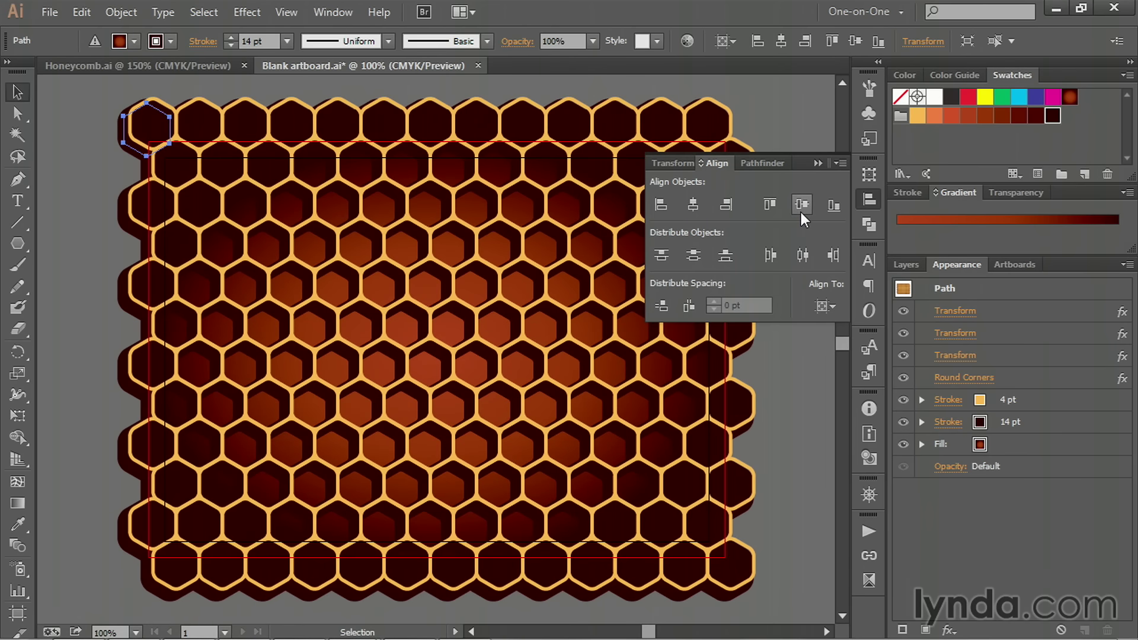
left_click(818, 163)
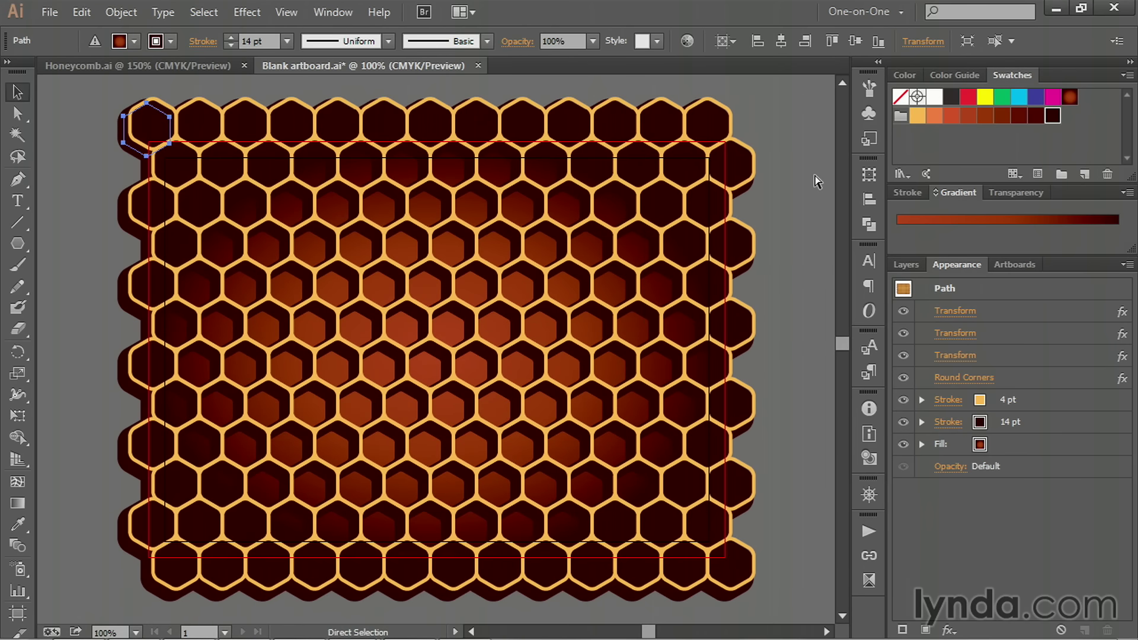
- Zoom the artboard to 150% and switch to the finished Honeycomb.ai document
key("ctrl+0")
key("ctrl+equal")
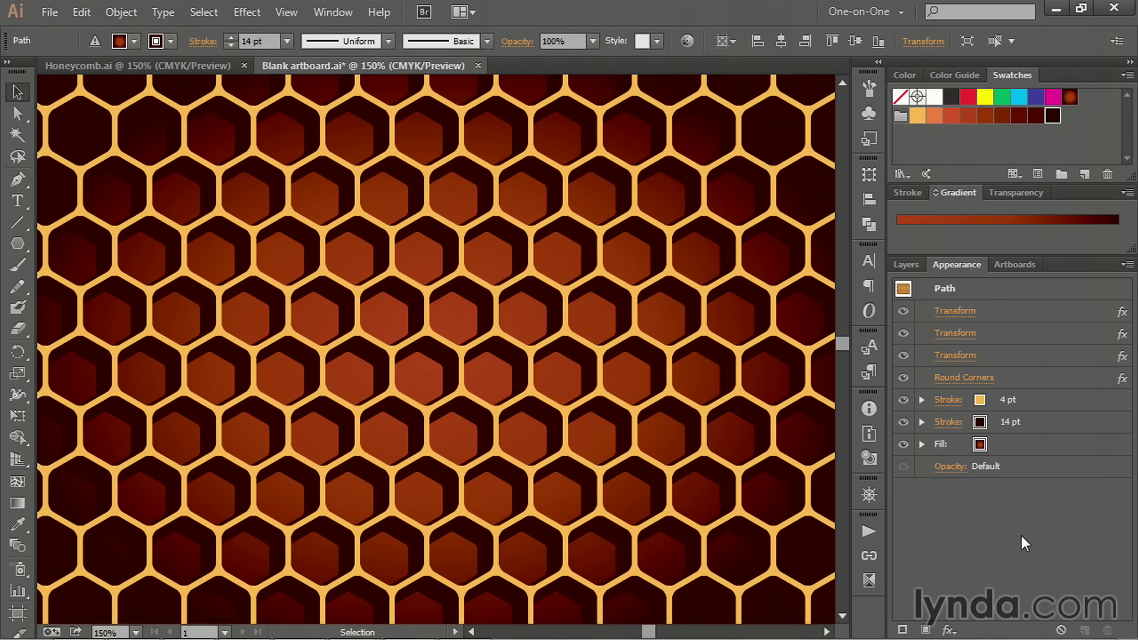
key("ctrl+Tab")
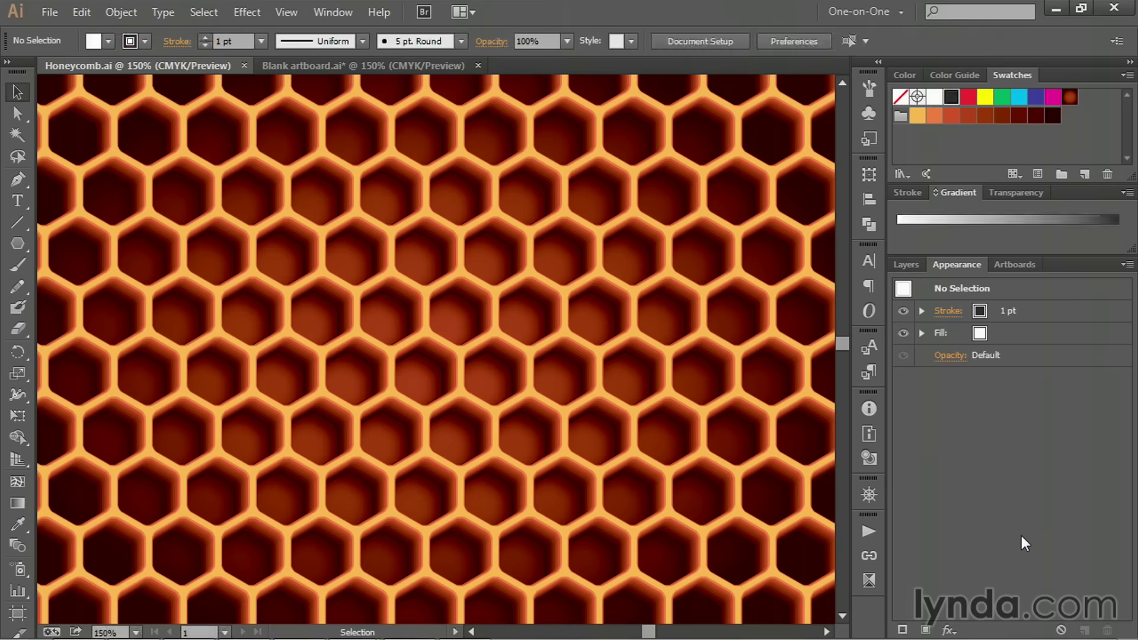